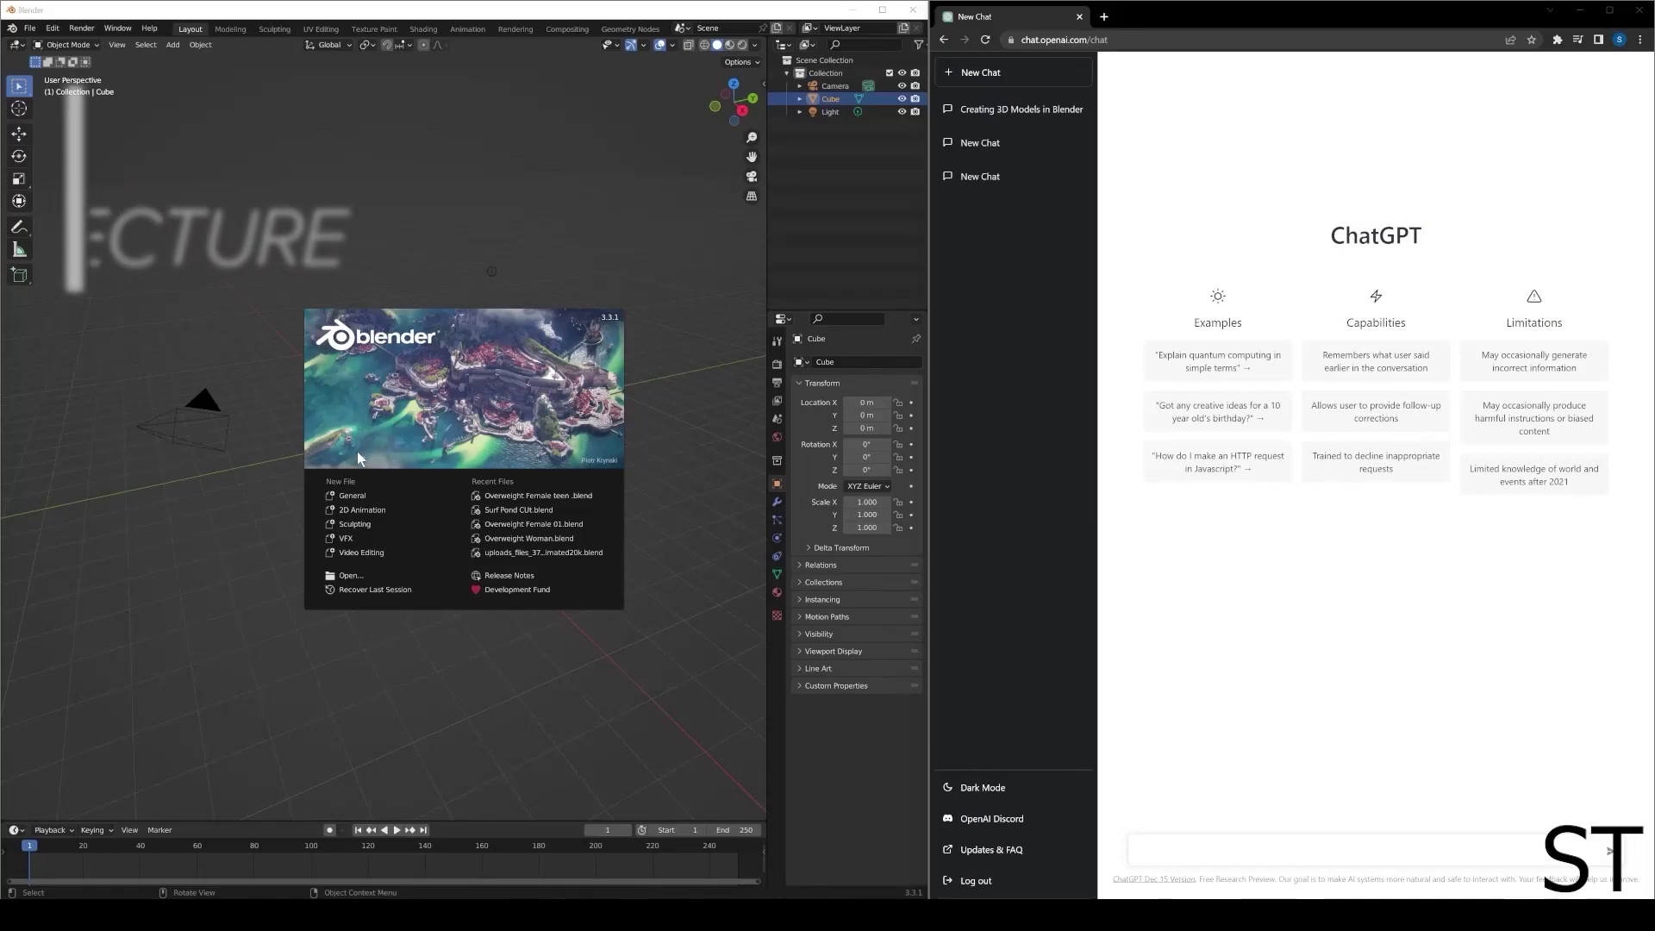
- Dismiss the startup splash screen and select the default cube
click(361, 496)
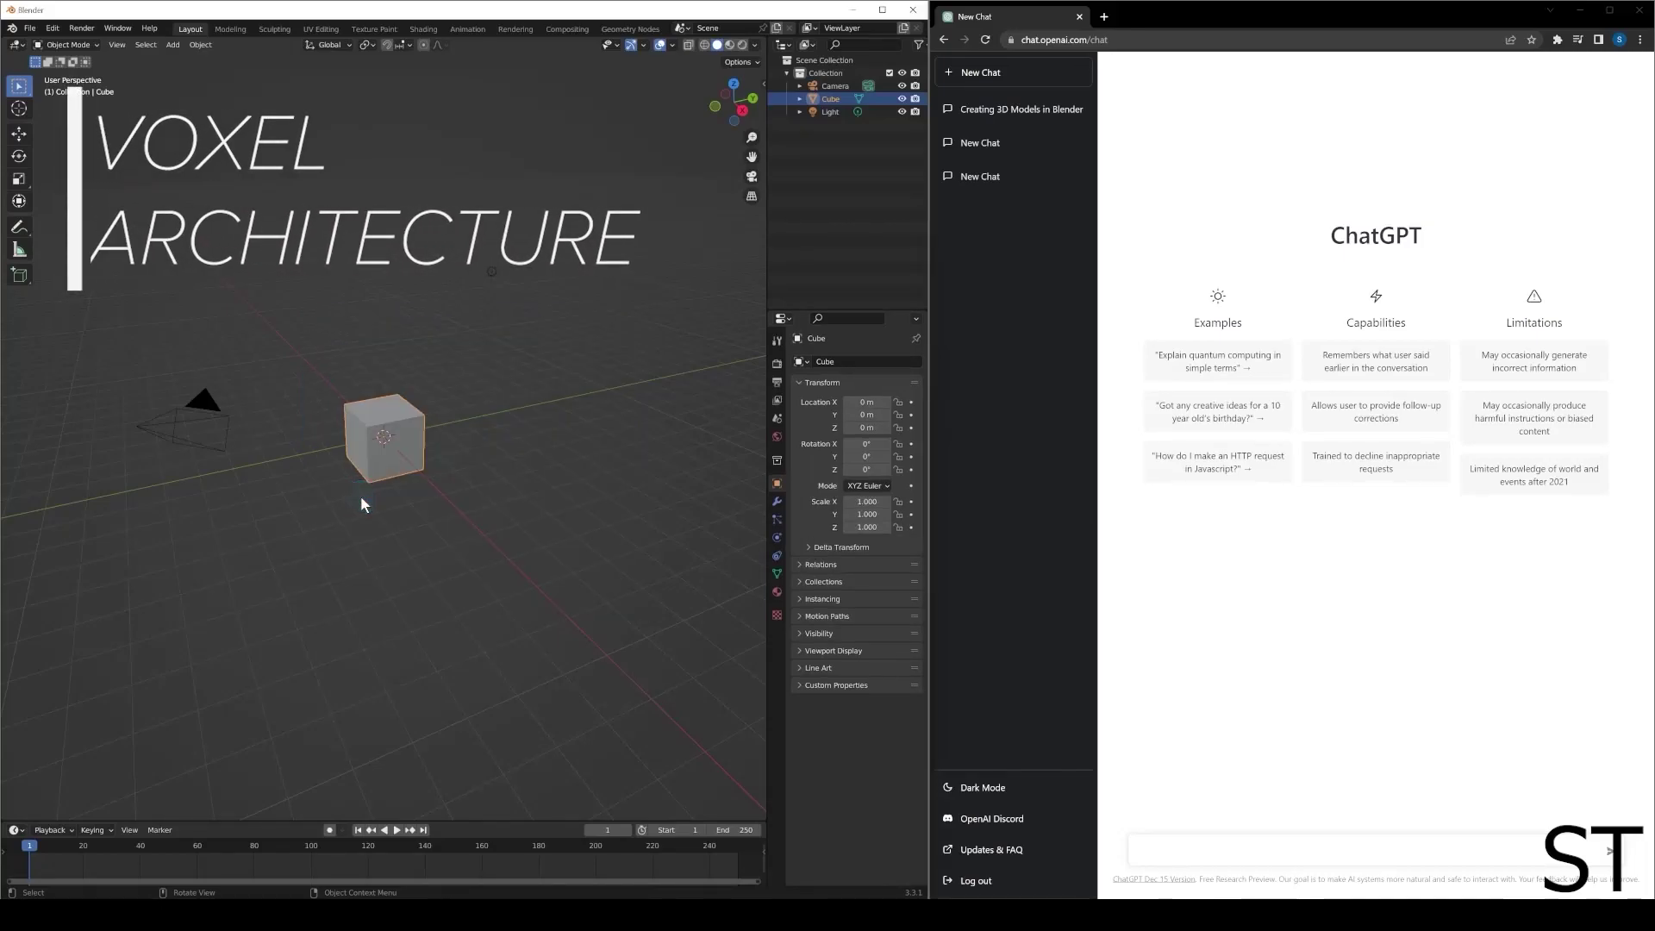
scroll(360, 494, down, 2)
click(474, 449)
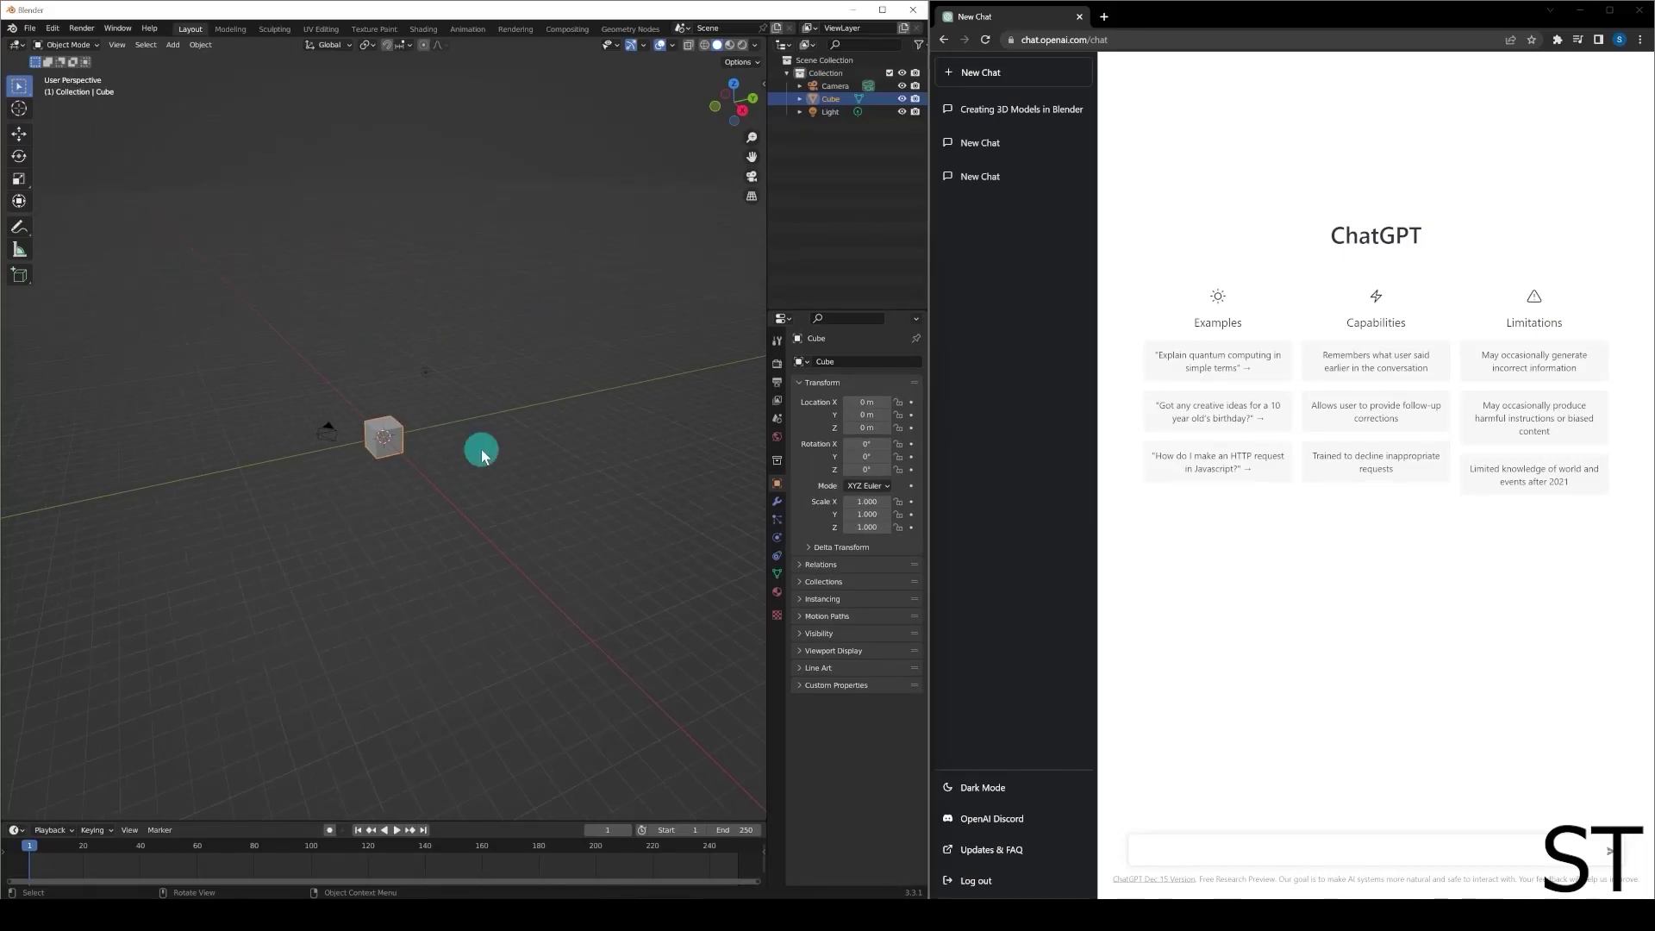
click(400, 421)
- Orbit around the cube, then widen the 3D viewport and the Blender window beside ChatGPT
mouse_move(465, 391)
middle_down()
mouse_move(402, 396)
mouse_move(452, 396)
middle_up()
click(453, 396)
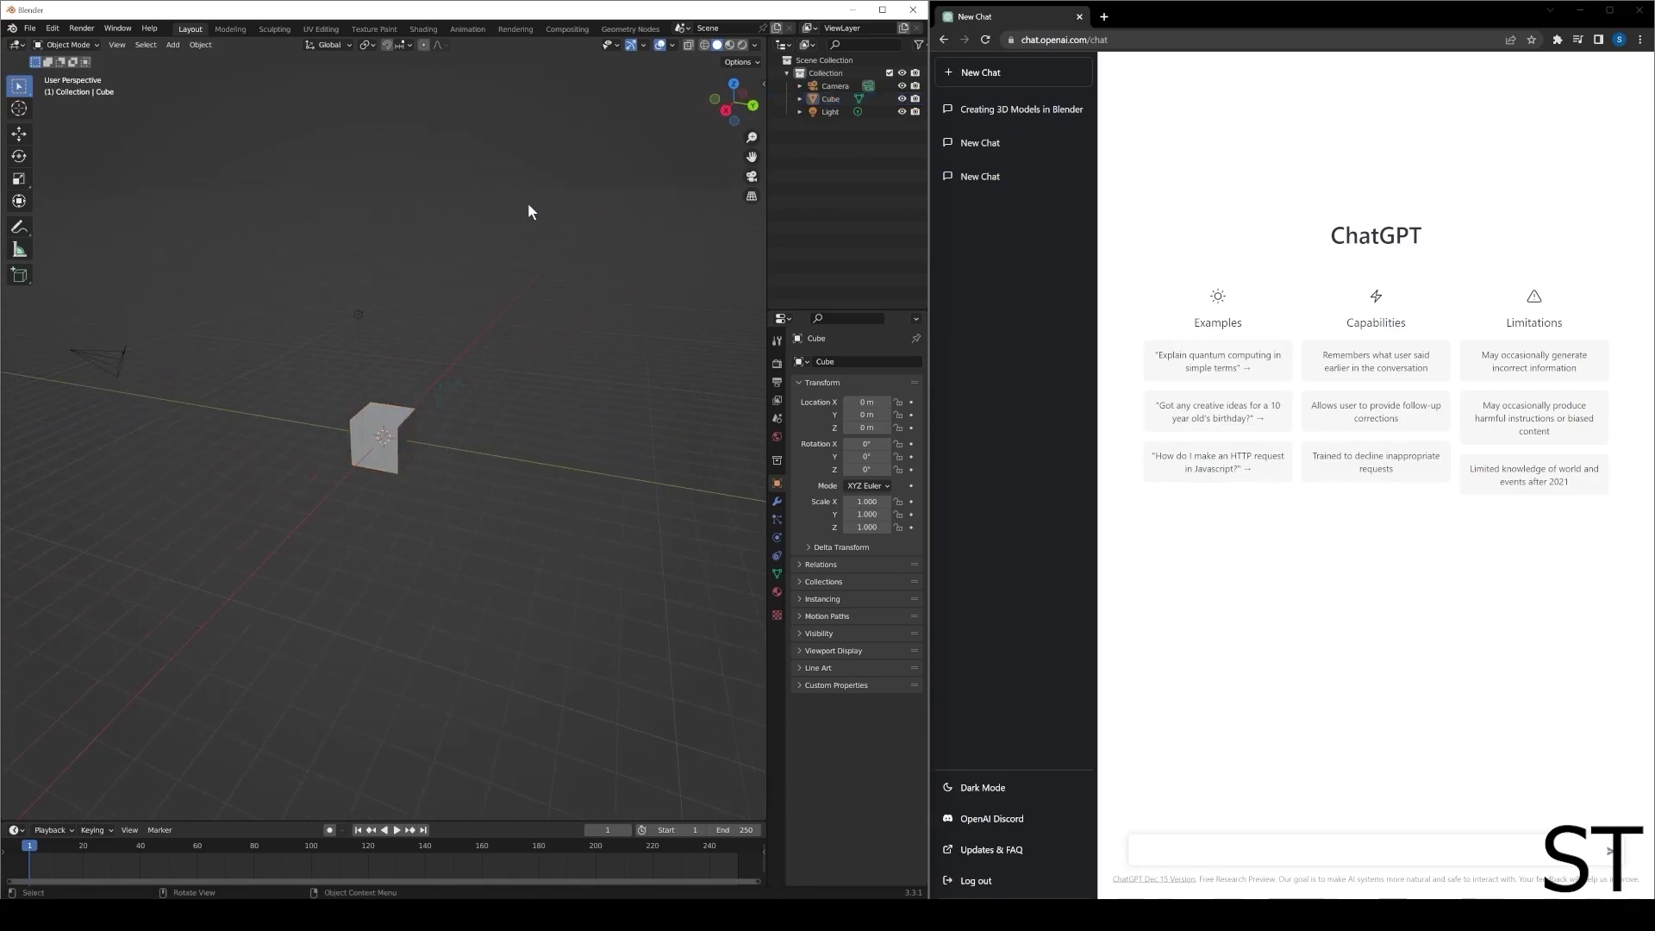
drag(766, 131, 818, 130)
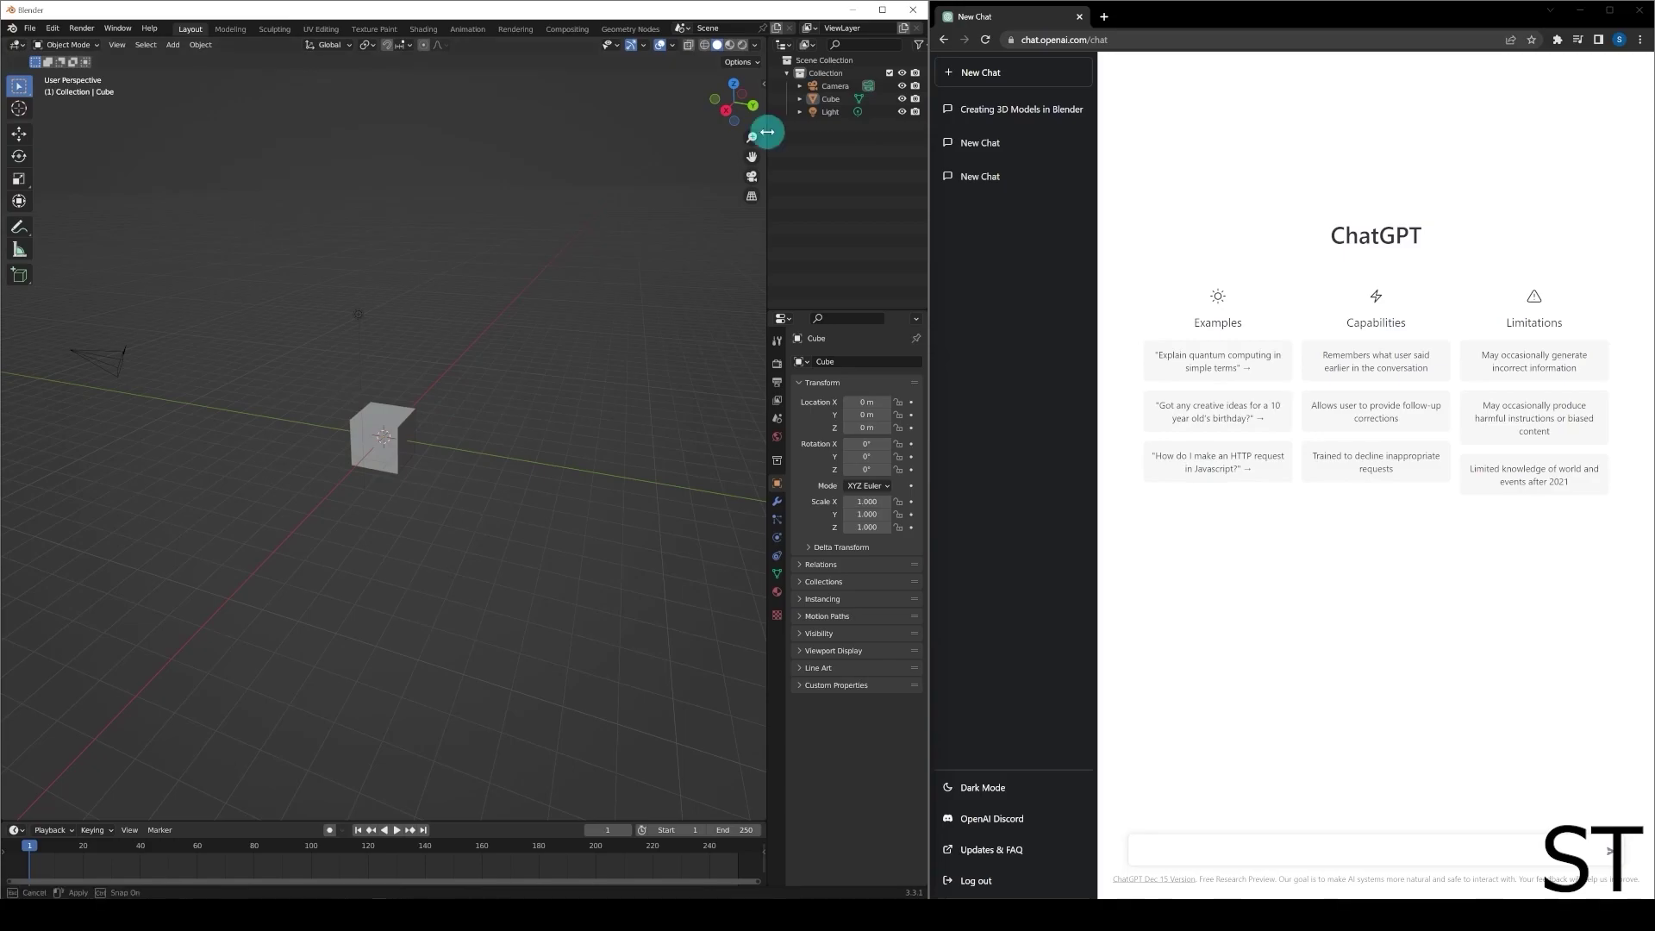
drag(931, 175, 1010, 169)
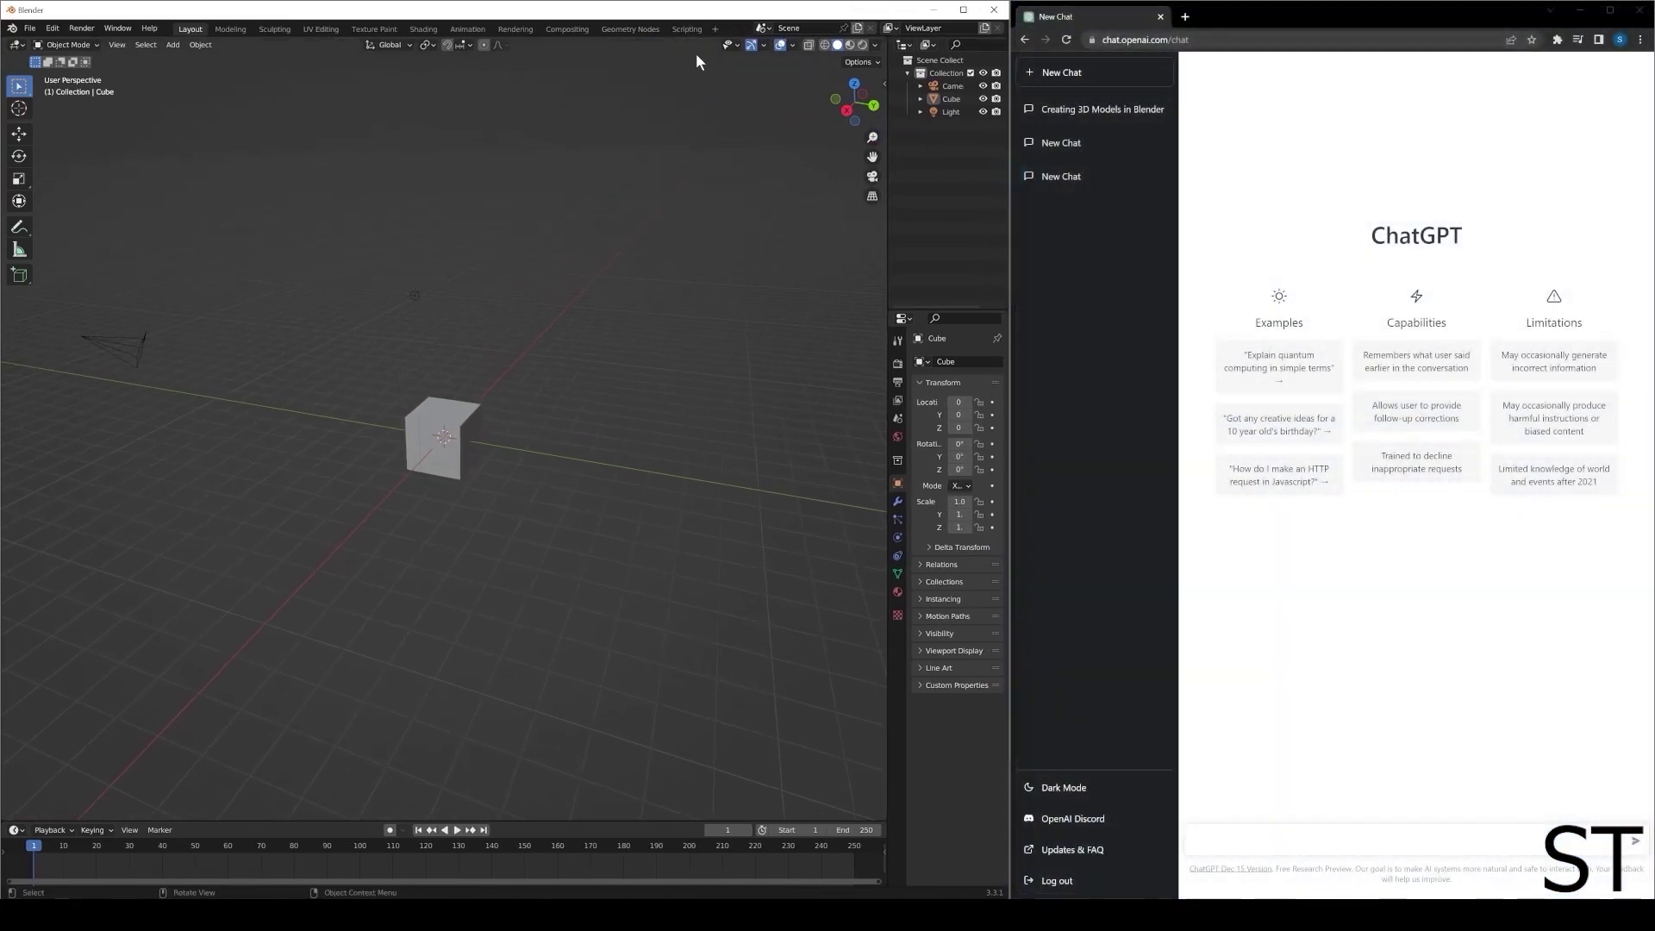
- In the Scripting workspace, close the Python console so the 3D viewport fills the left column
click(693, 31)
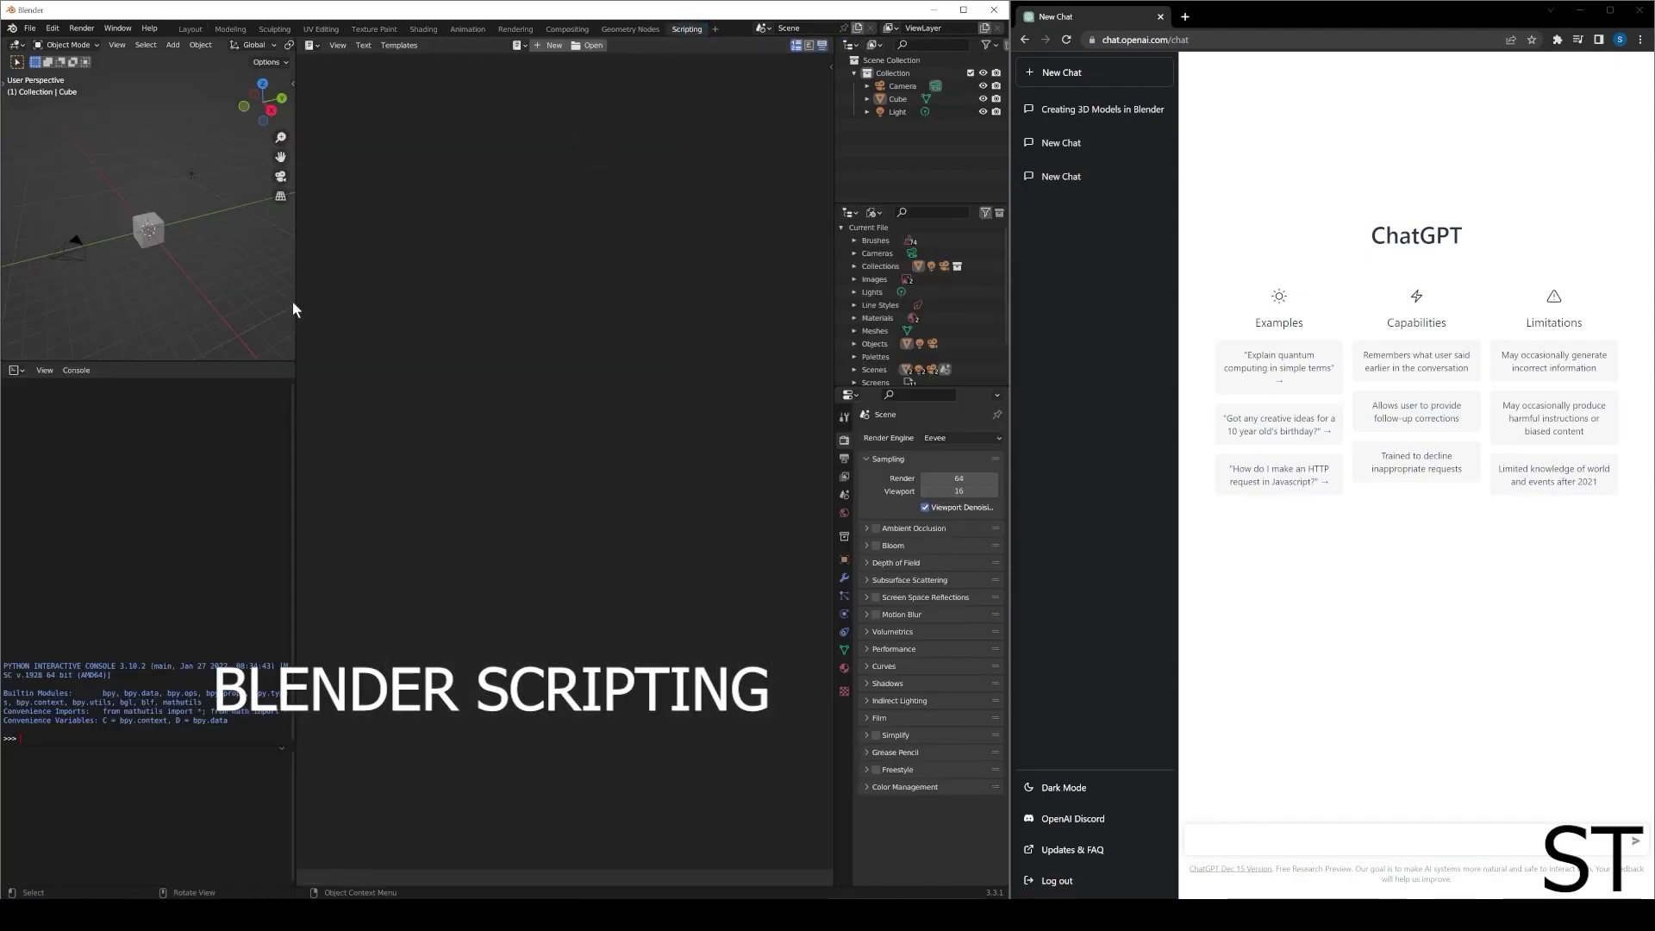
drag(294, 303, 498, 297)
right_click(383, 369)
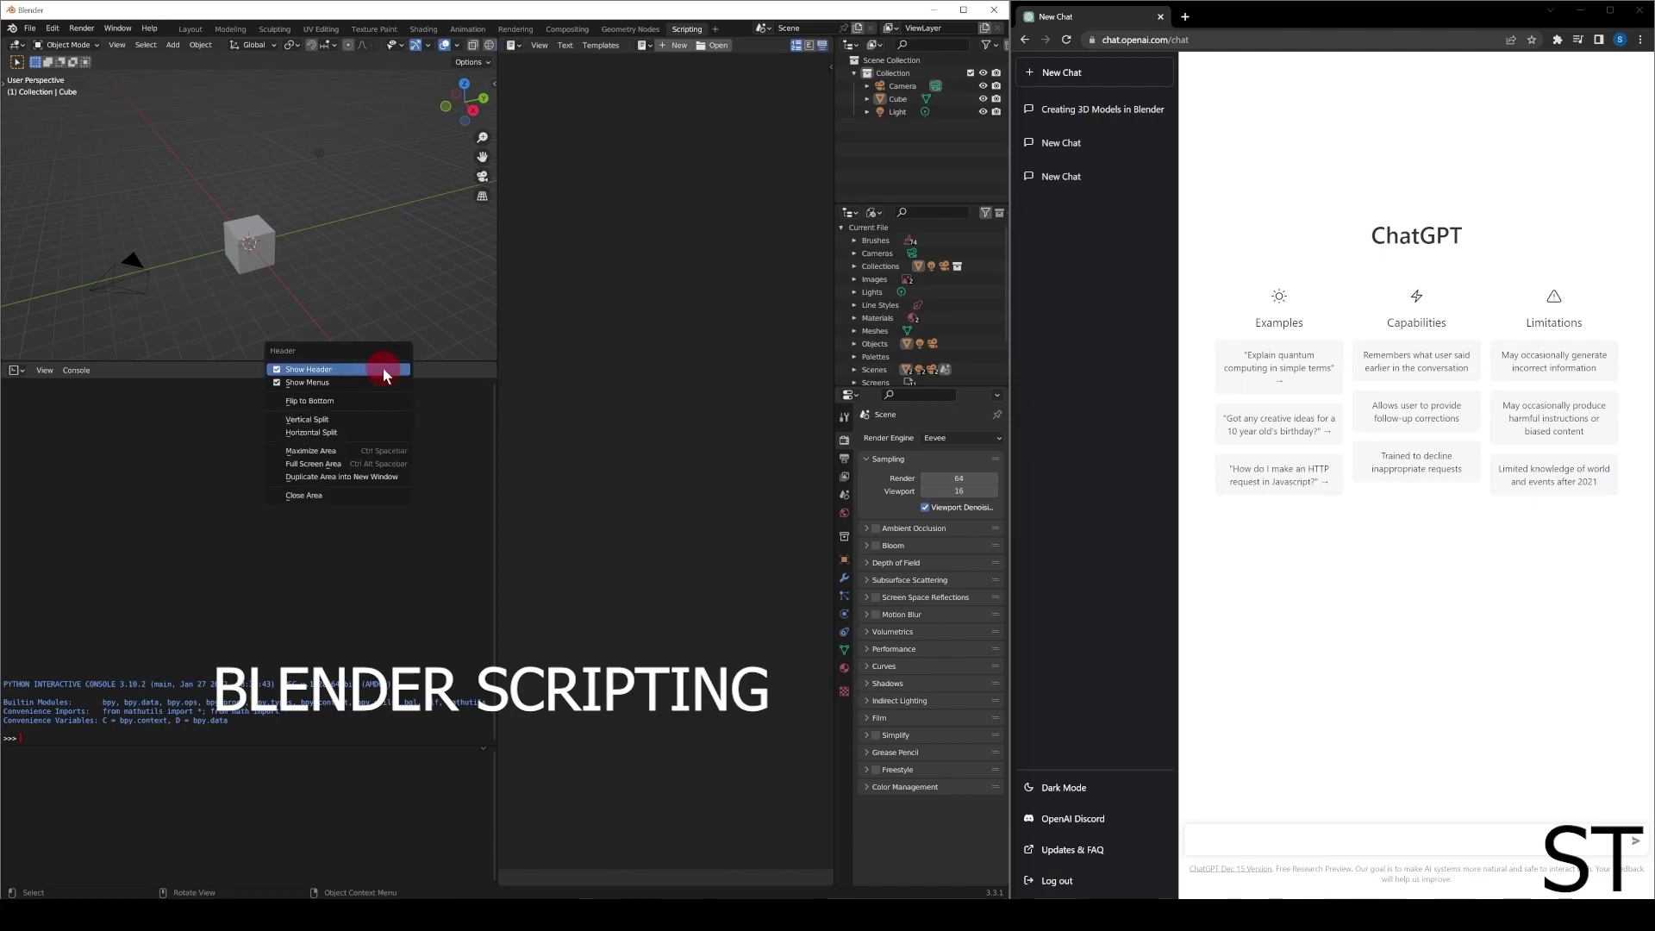
click(354, 495)
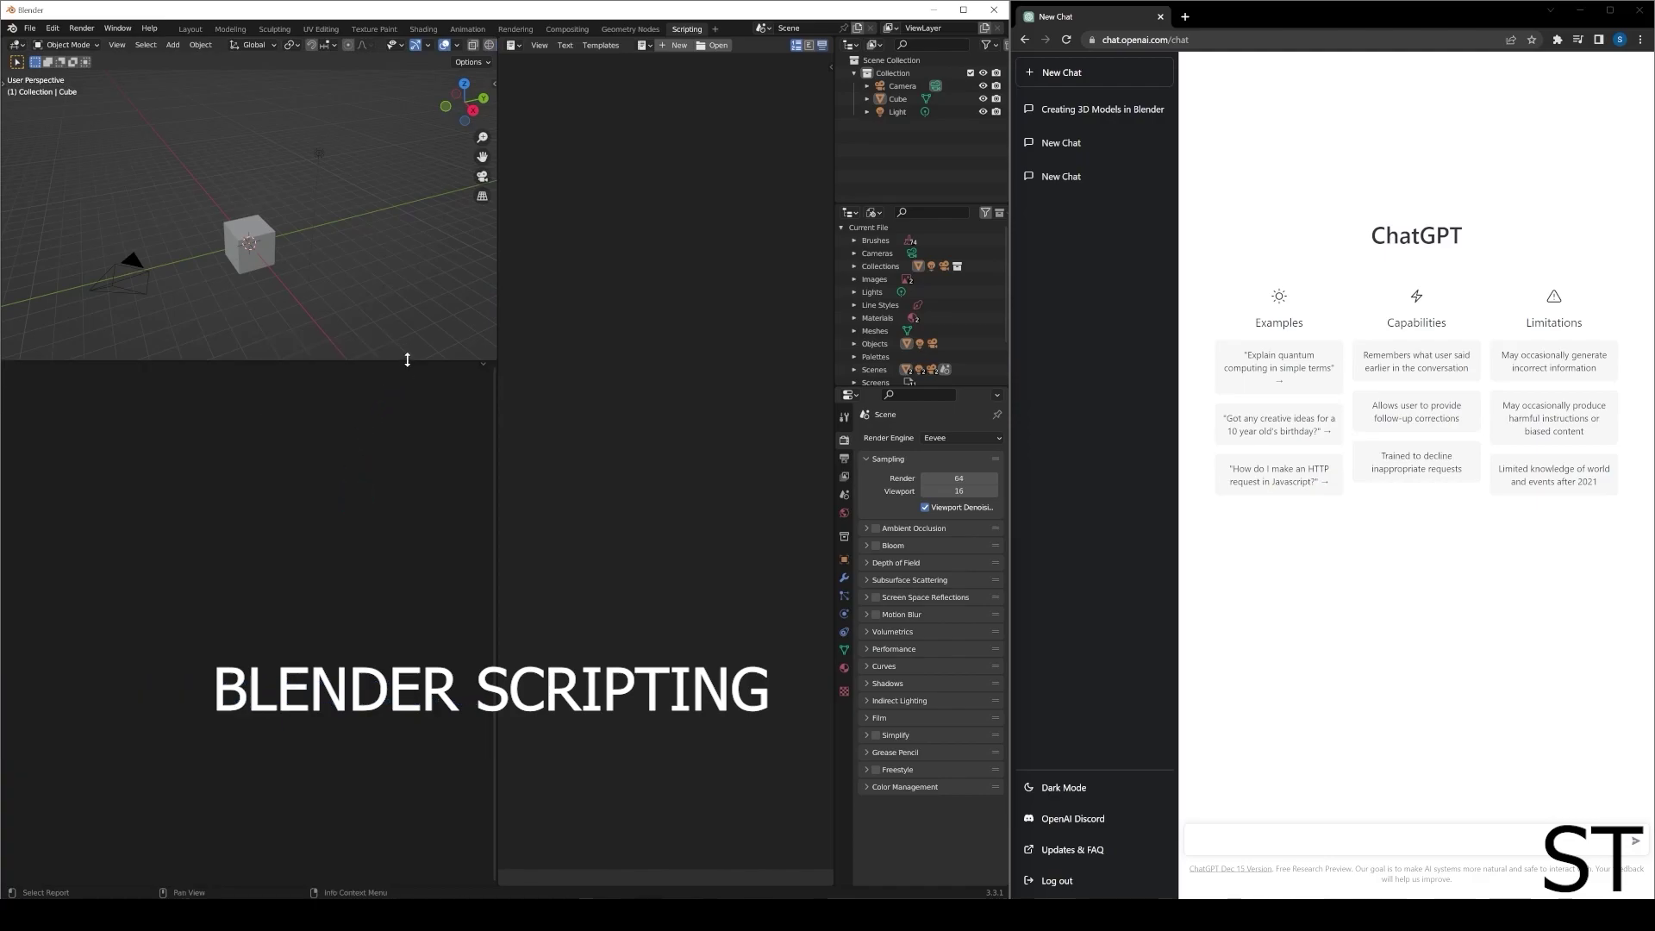
mouse_move(408, 359)
mouse_down()
mouse_move(379, 728)
mouse_move(344, 874)
mouse_up()
middle_drag(287, 603, 362, 604)
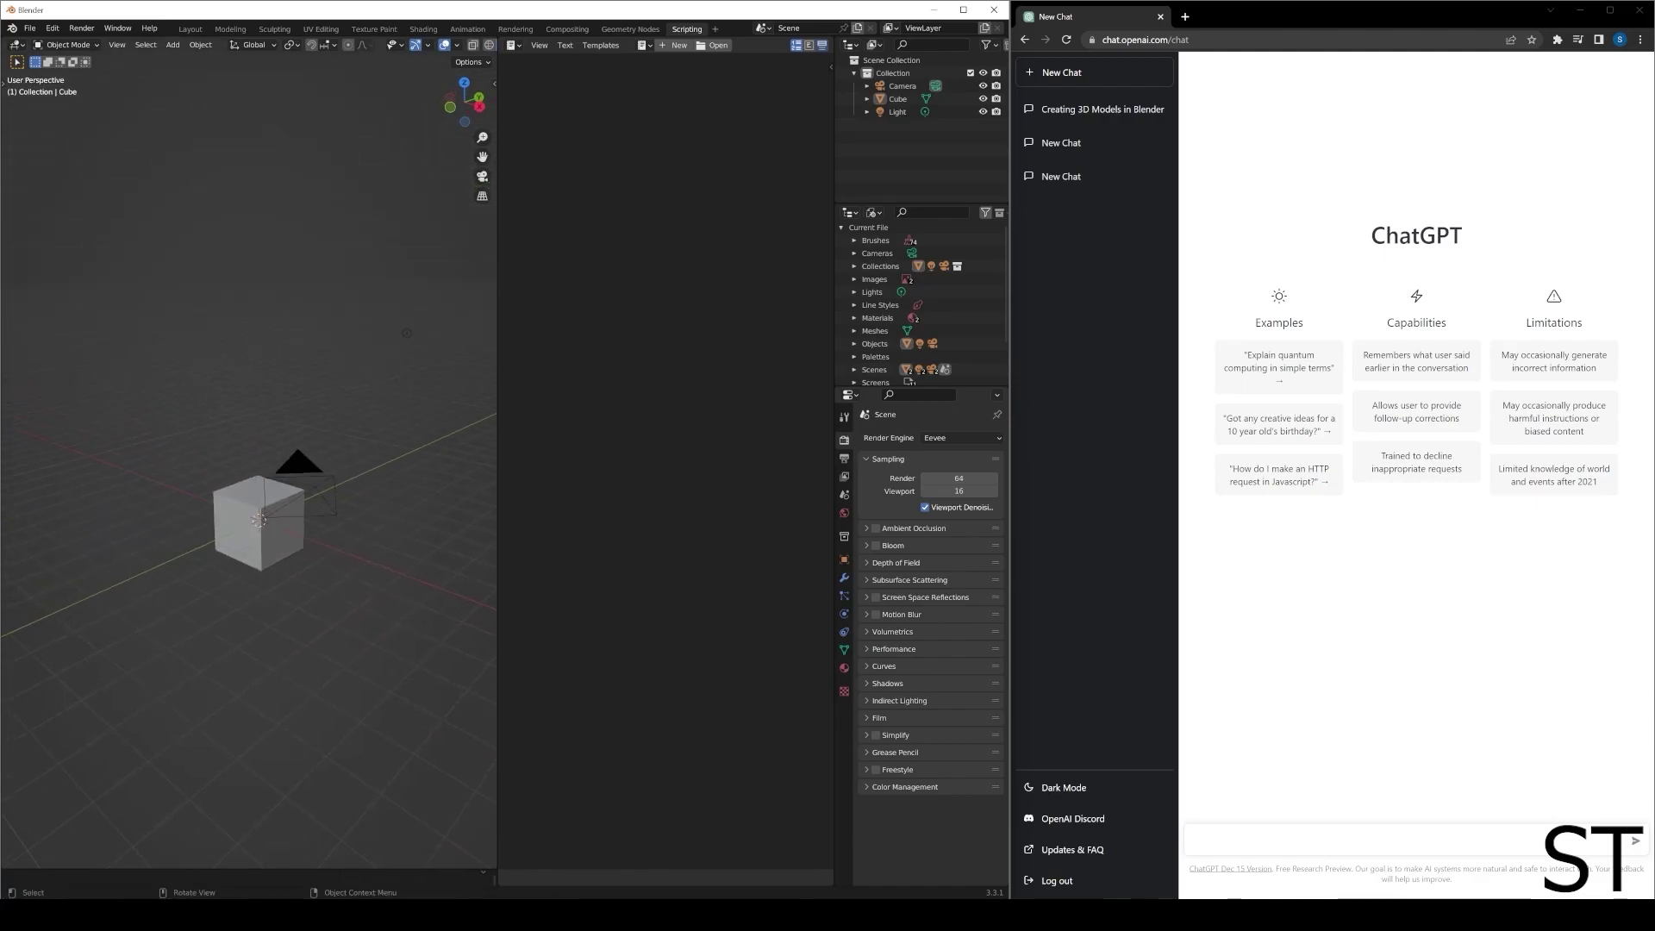
- Create a new empty text block named Text, then focus ChatGPT's message box
click(565, 45)
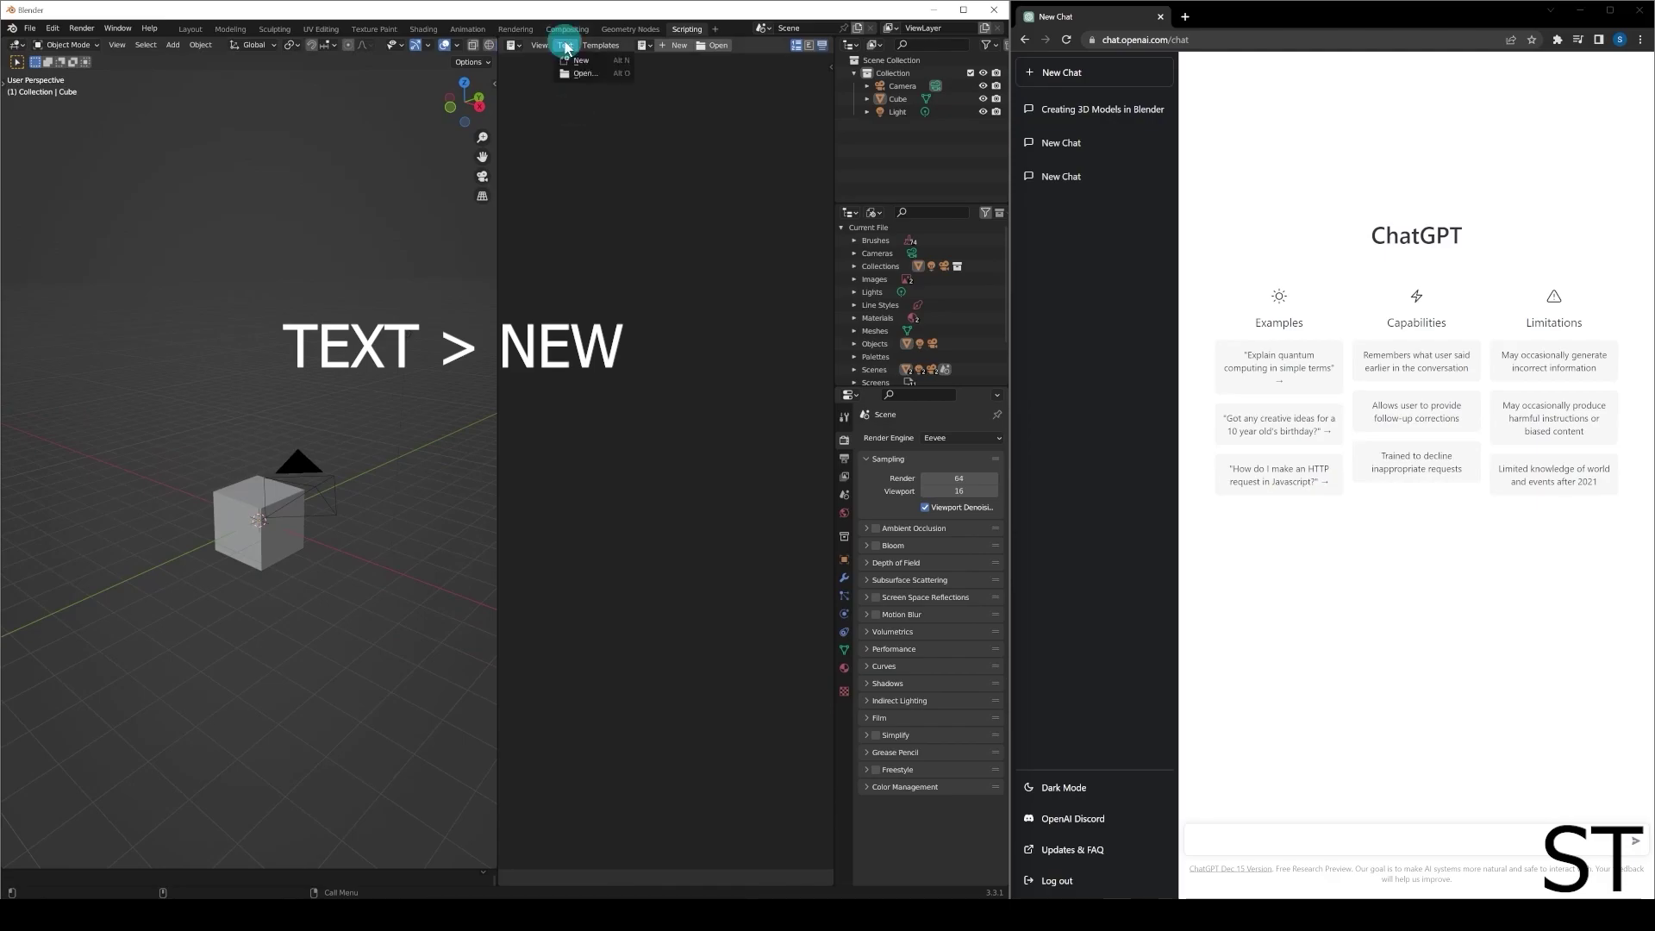
click(576, 61)
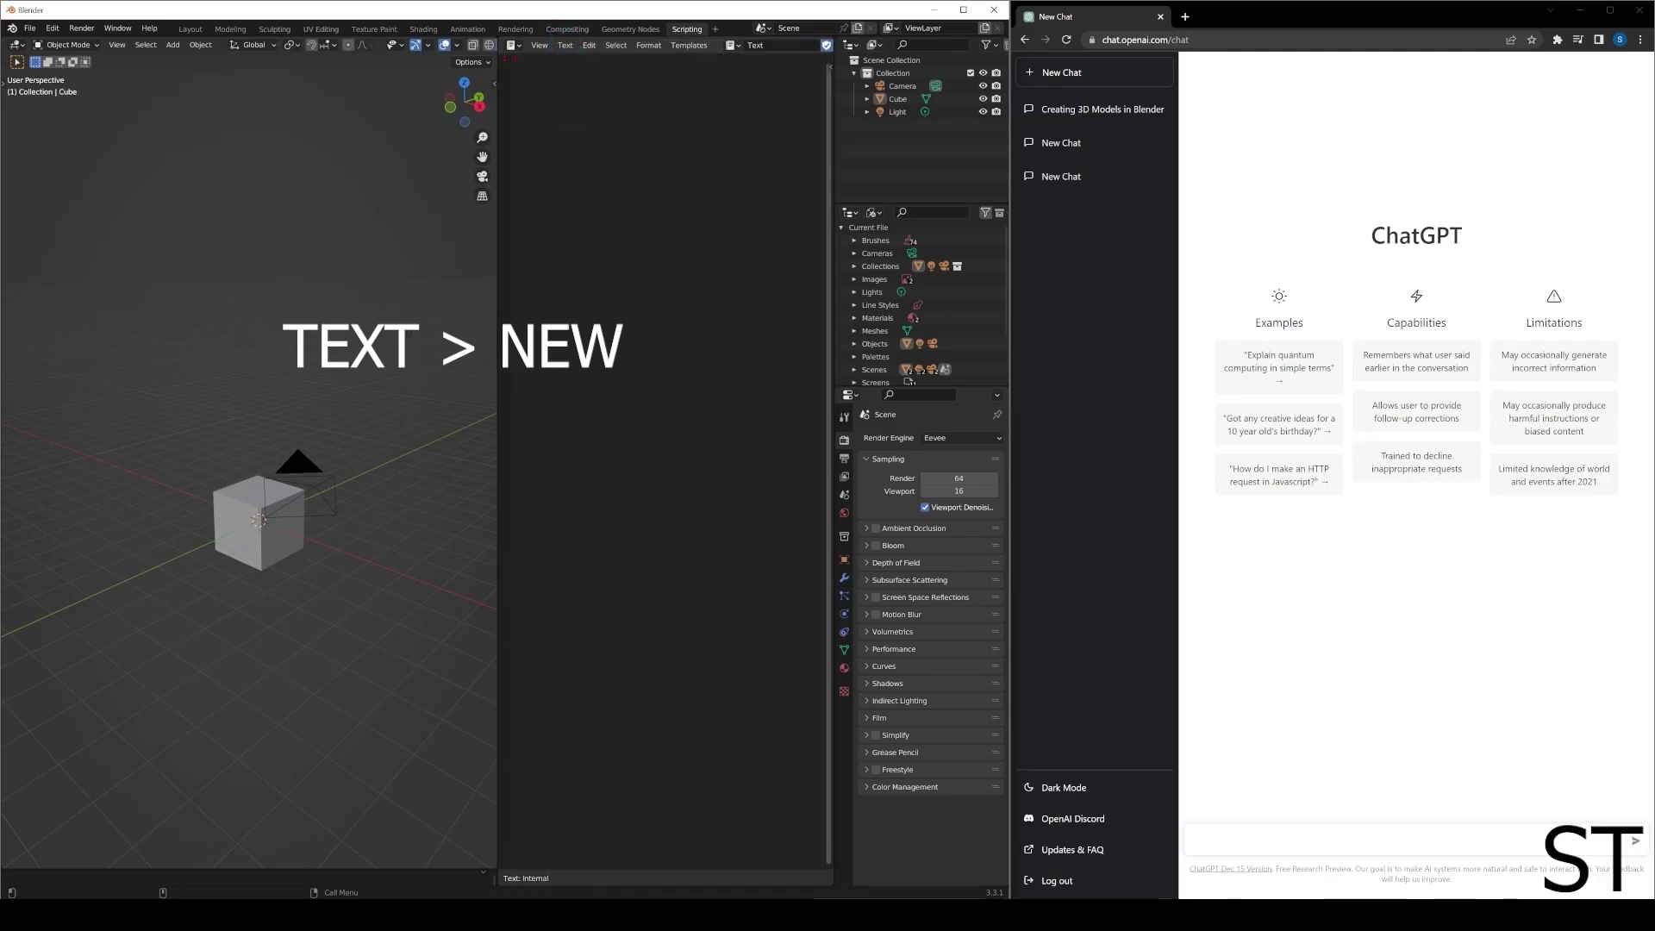
click(564, 80)
click(1238, 837)
text(in blender python, write a)
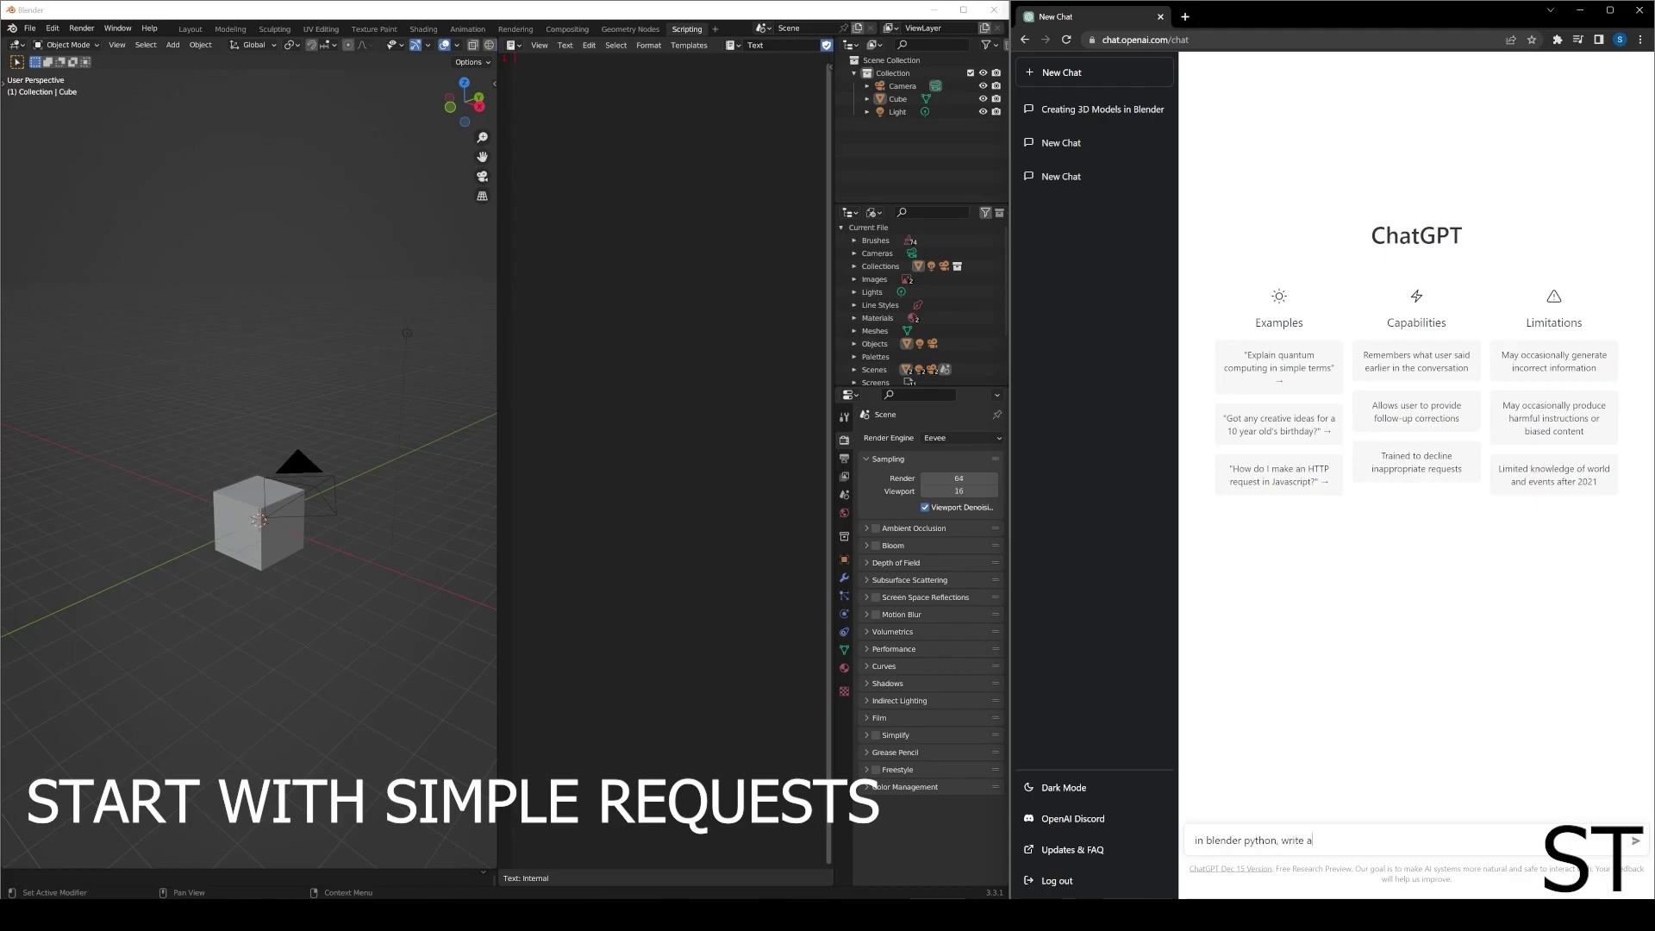
- Ask ChatGPT, prefaced 'you are an expert in blender python.', for a Z-axis cube-spin script
text(s)
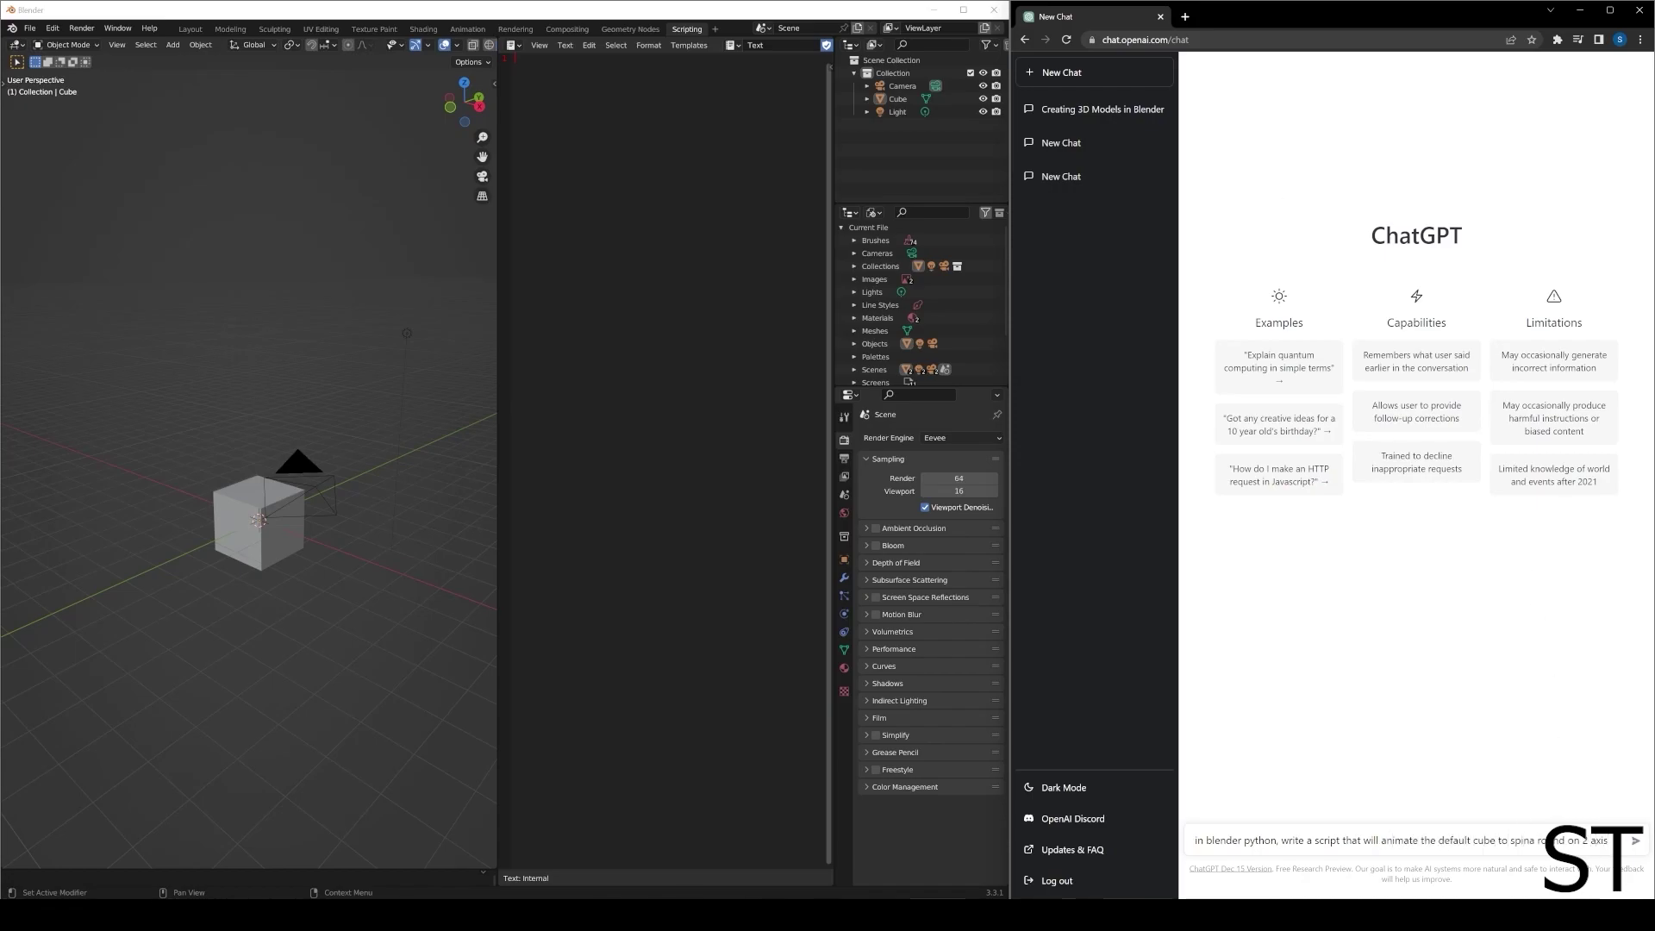
click(1192, 840)
text(you are an expert in blender python.)
click(1636, 842)
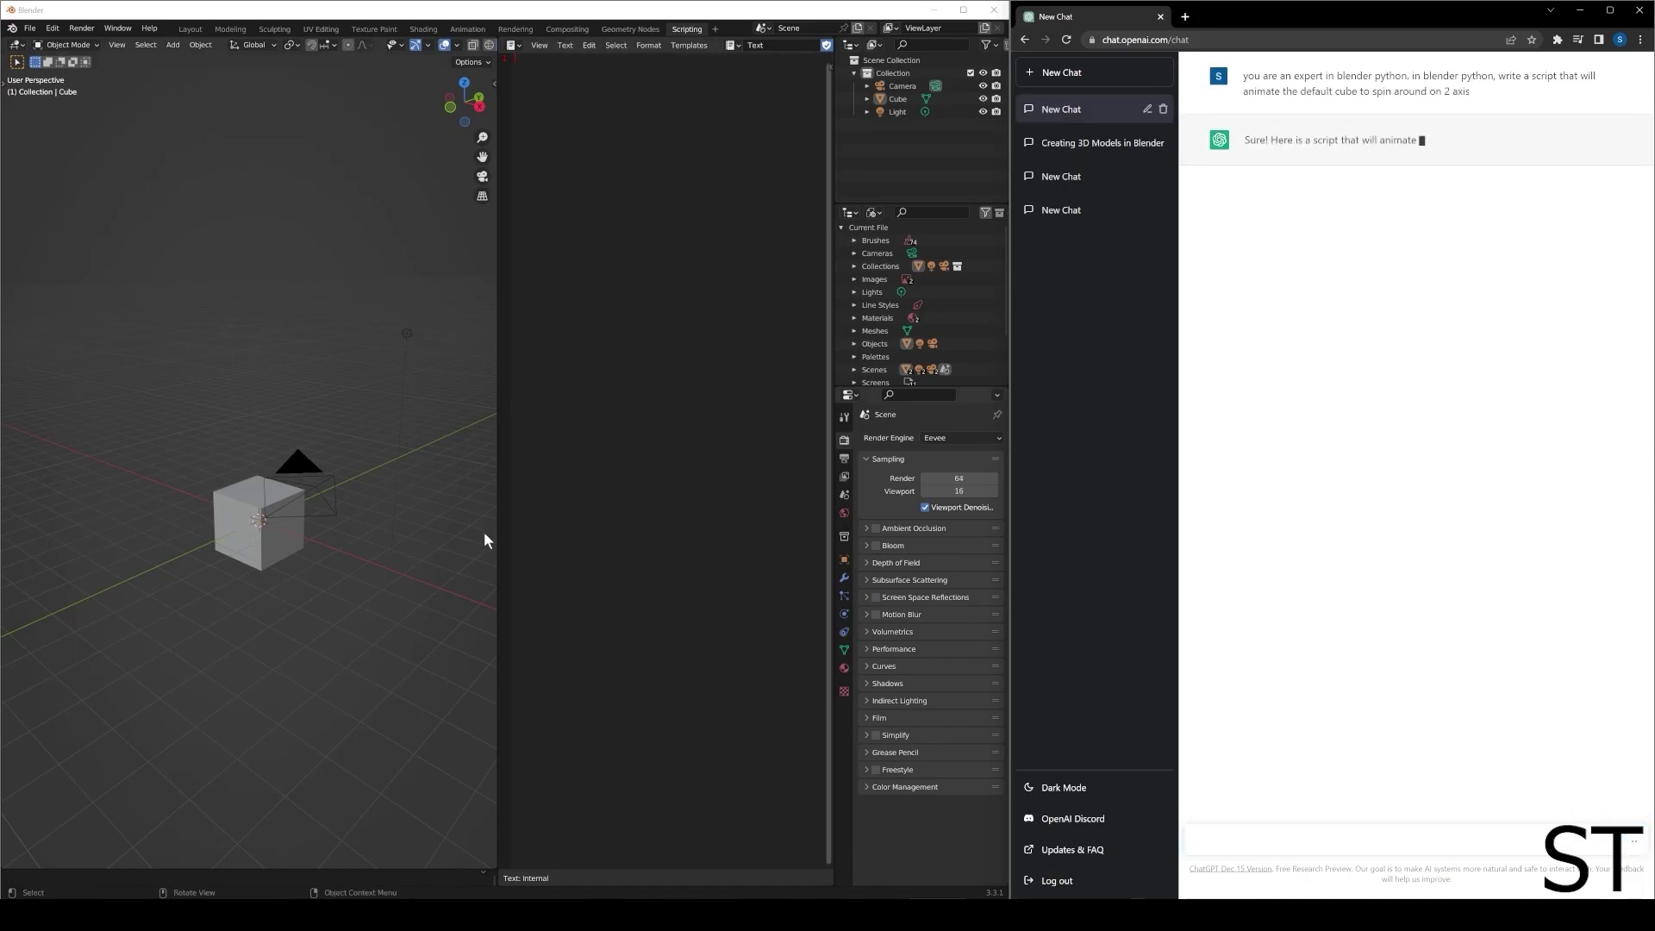
mouse_move(225, 545)
middle_down()
mouse_move(410, 499)
mouse_move(363, 527)
middle_up()
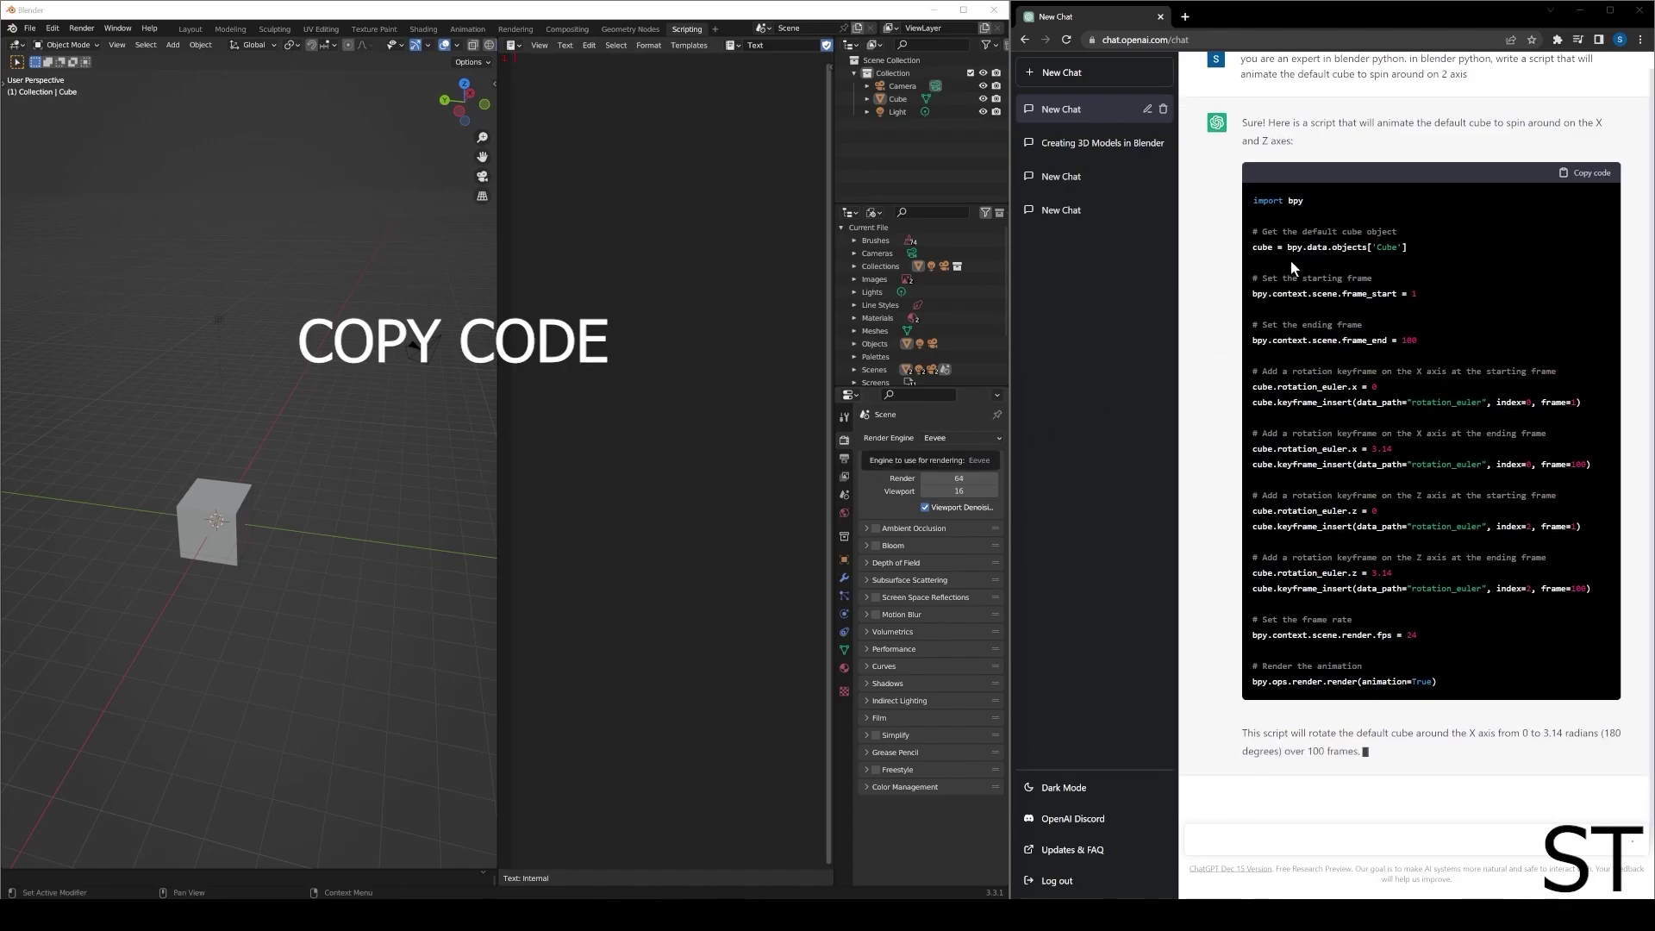
- Copy ChatGPT's 32-line cube-rotation code and paste it into Blender's Text block
click(1599, 172)
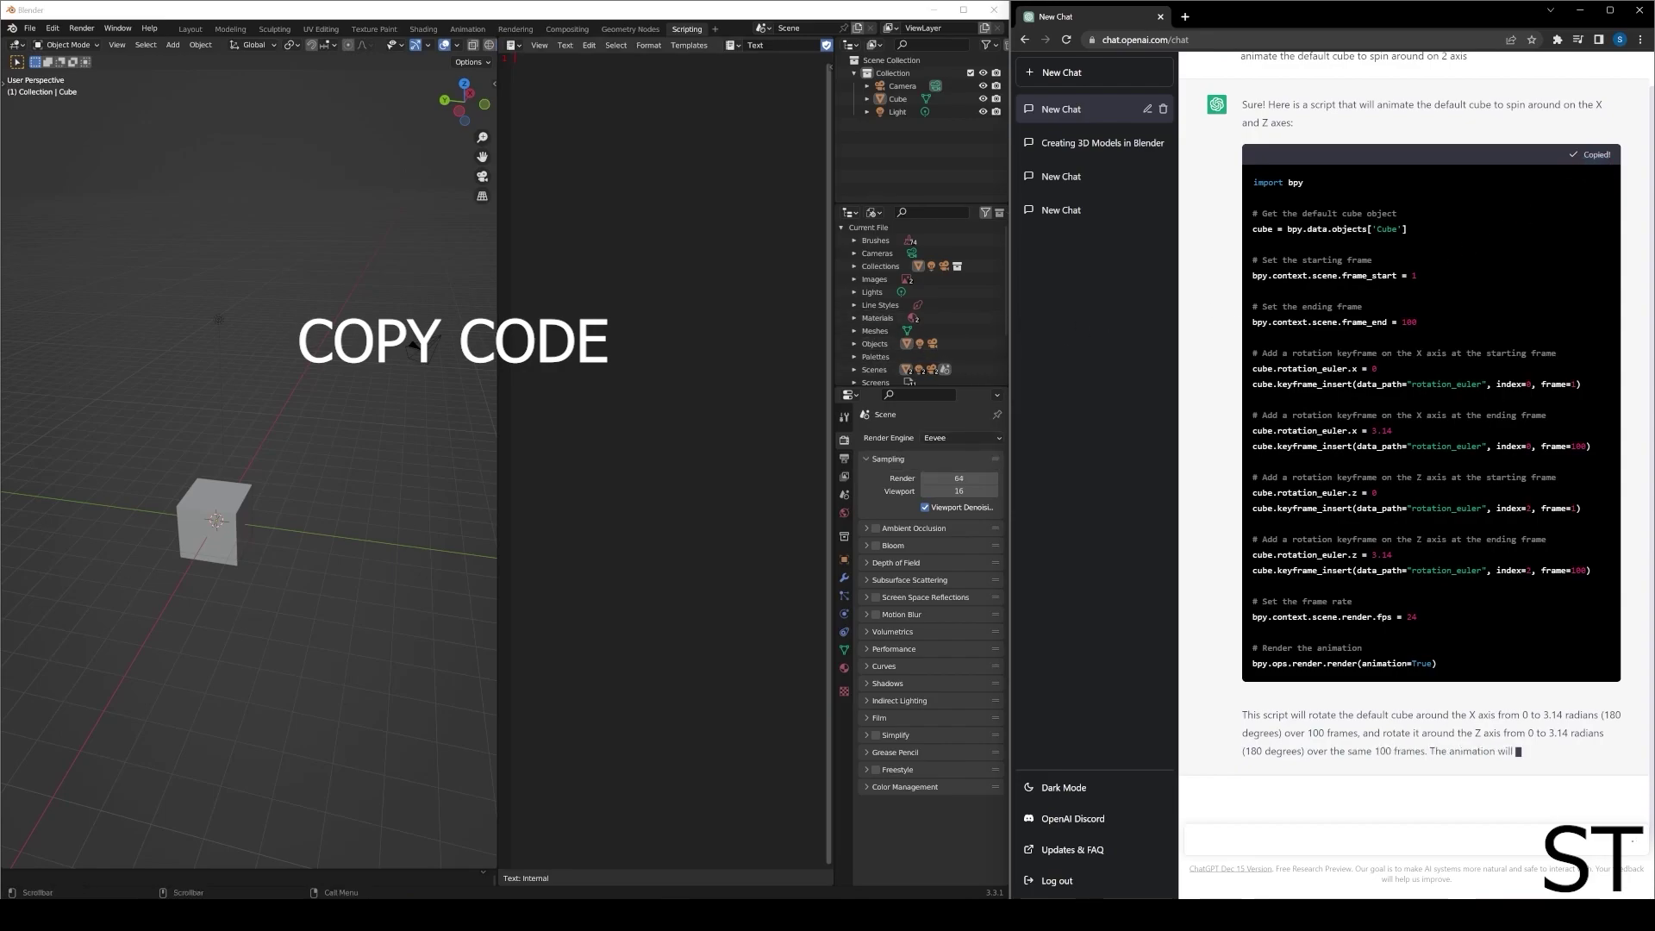
click(572, 102)
right_click(573, 102)
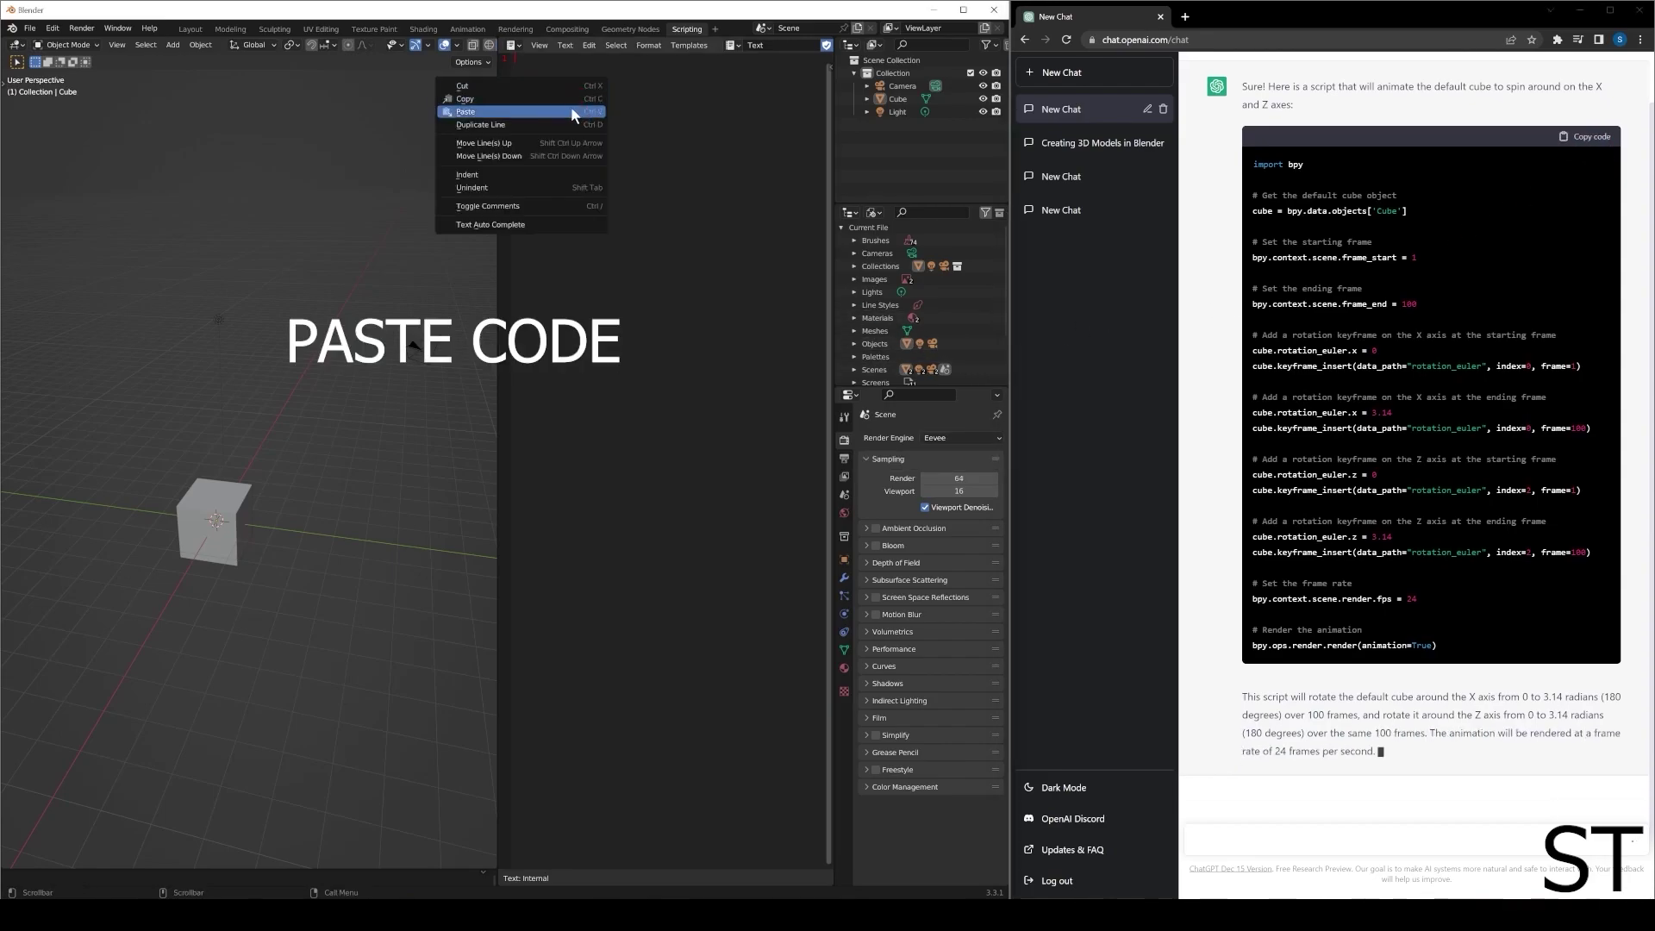
click(570, 110)
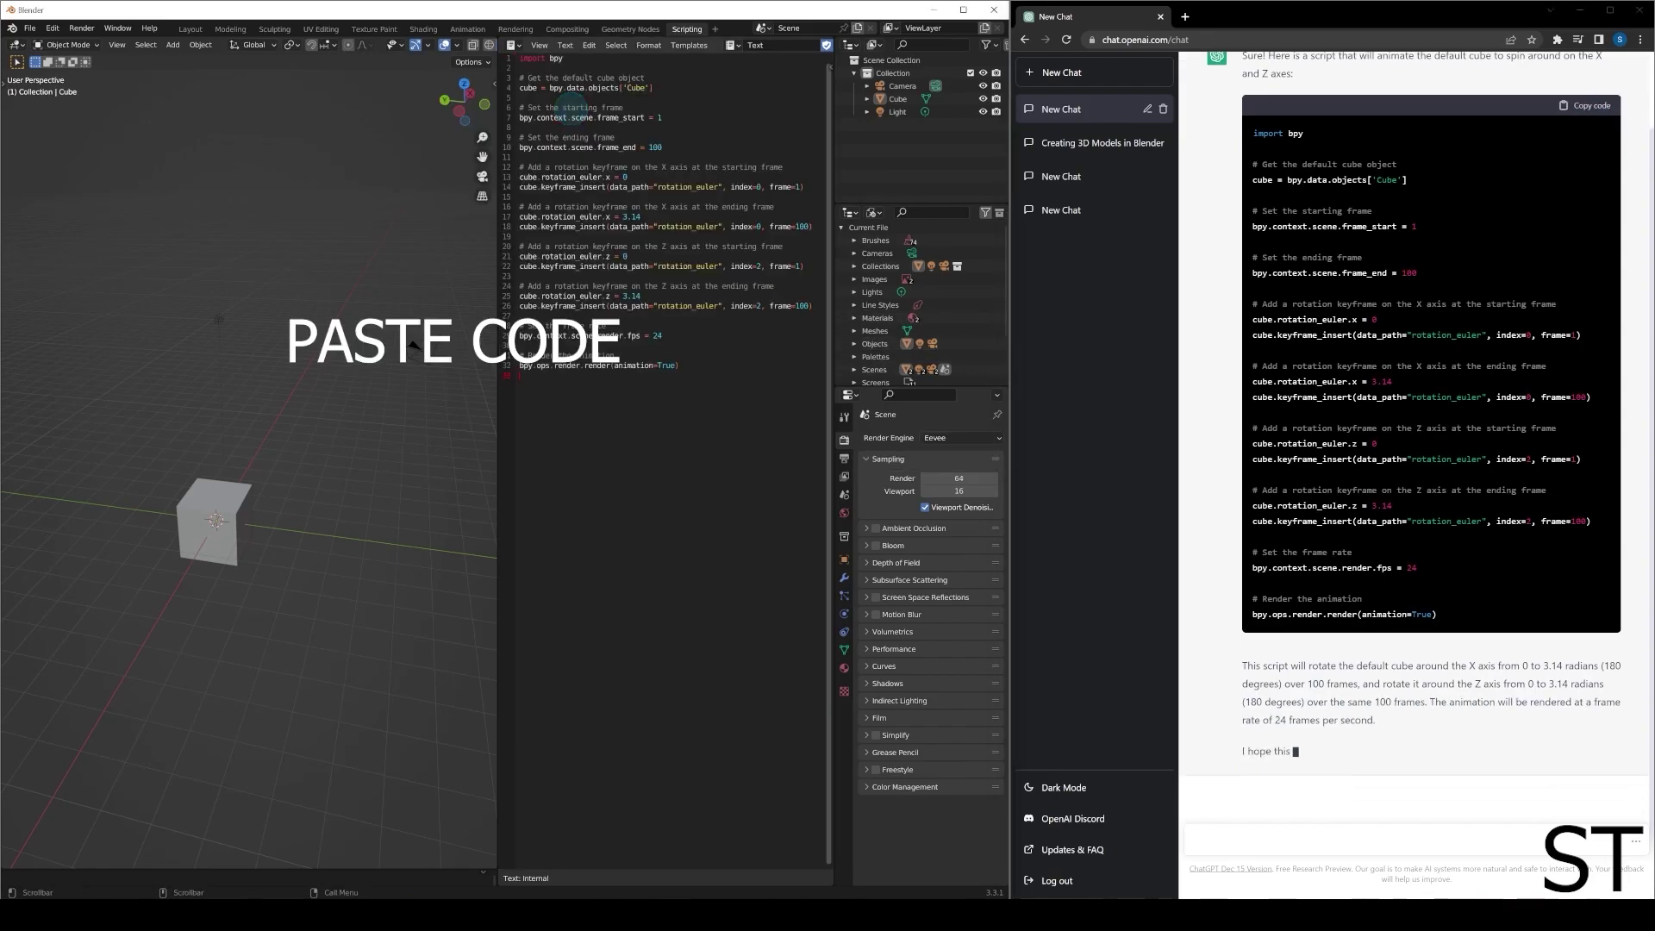
click(564, 46)
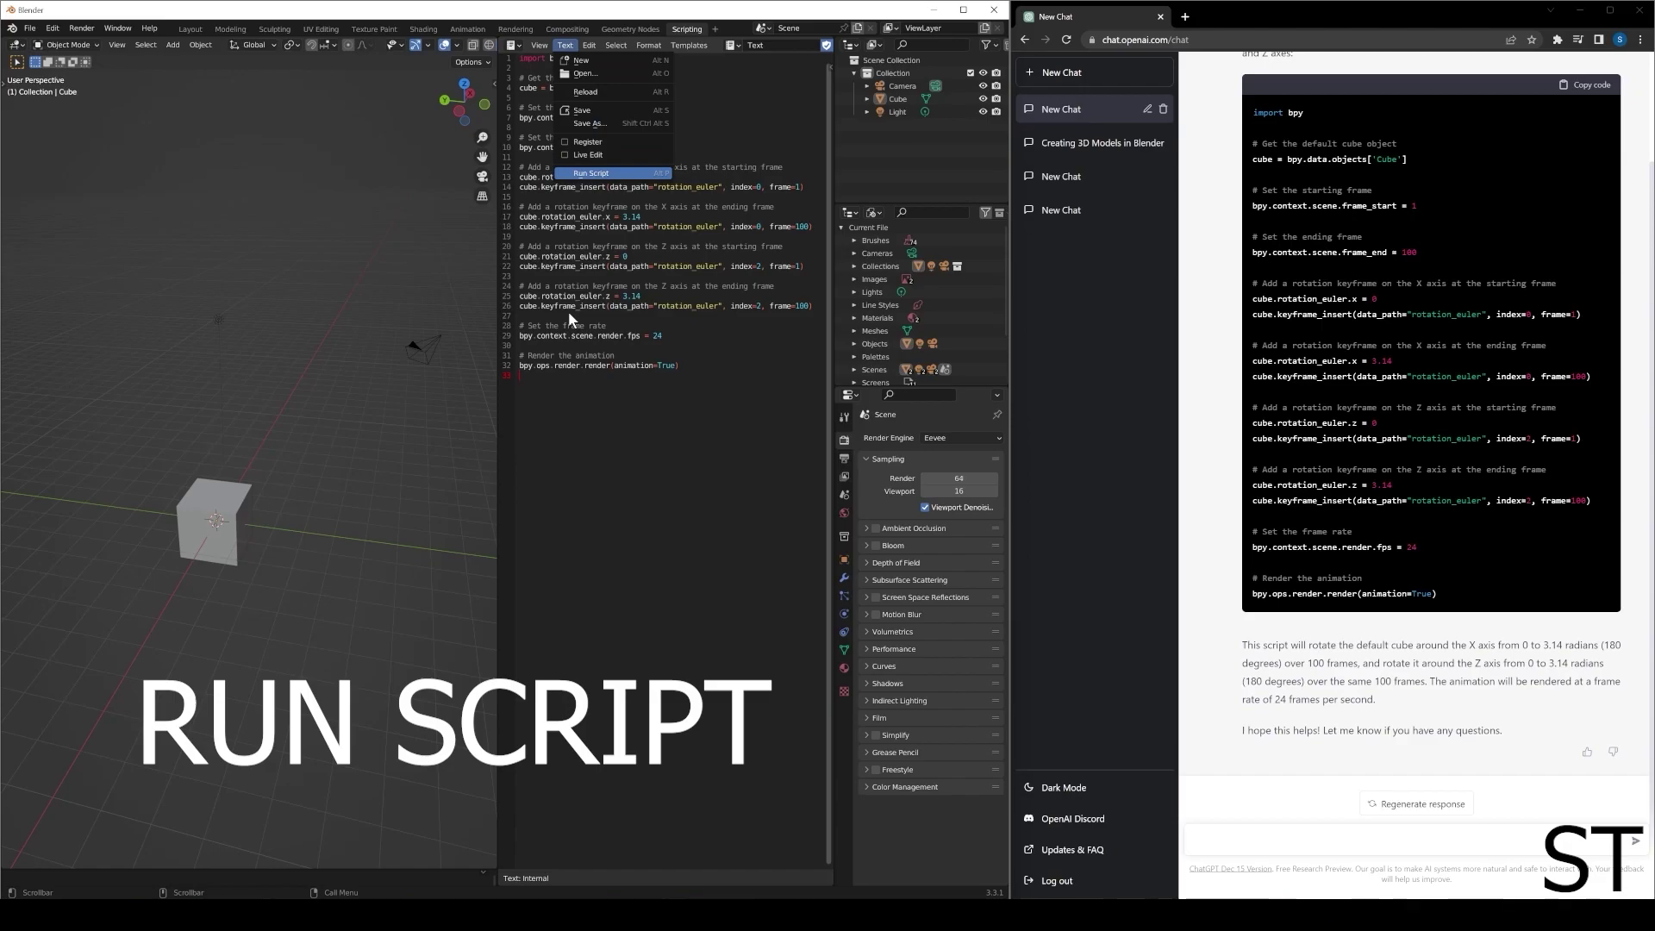
- Run the script to keyframe the cube's rotation and return to the Layout workspace
key(Return)
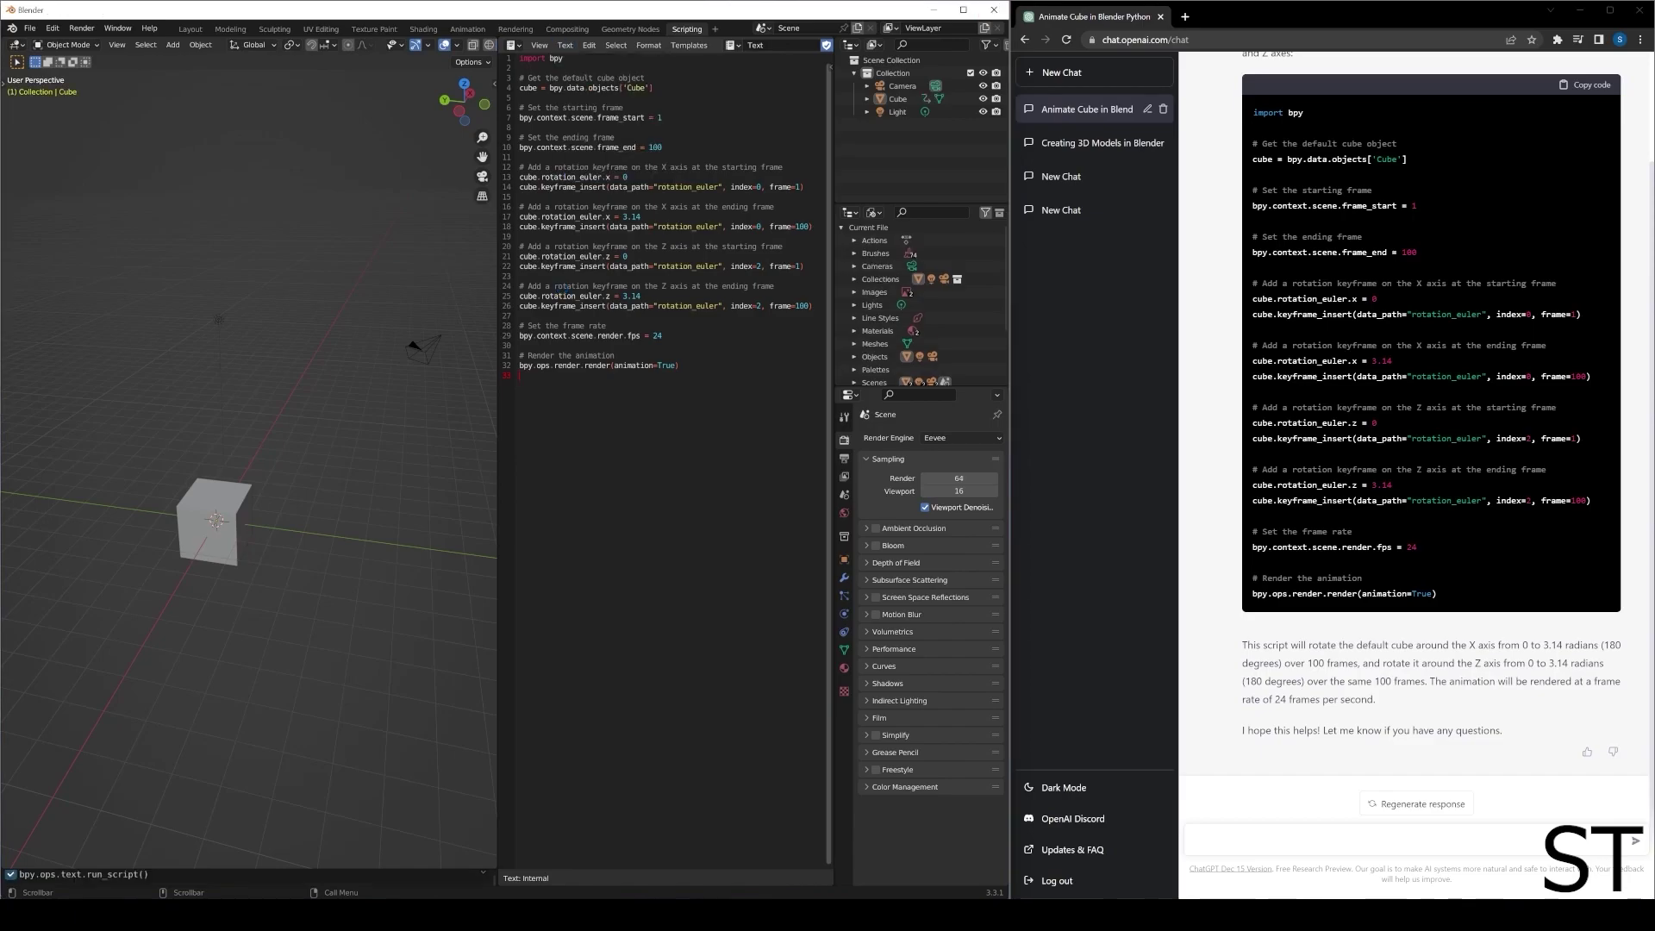
click(192, 30)
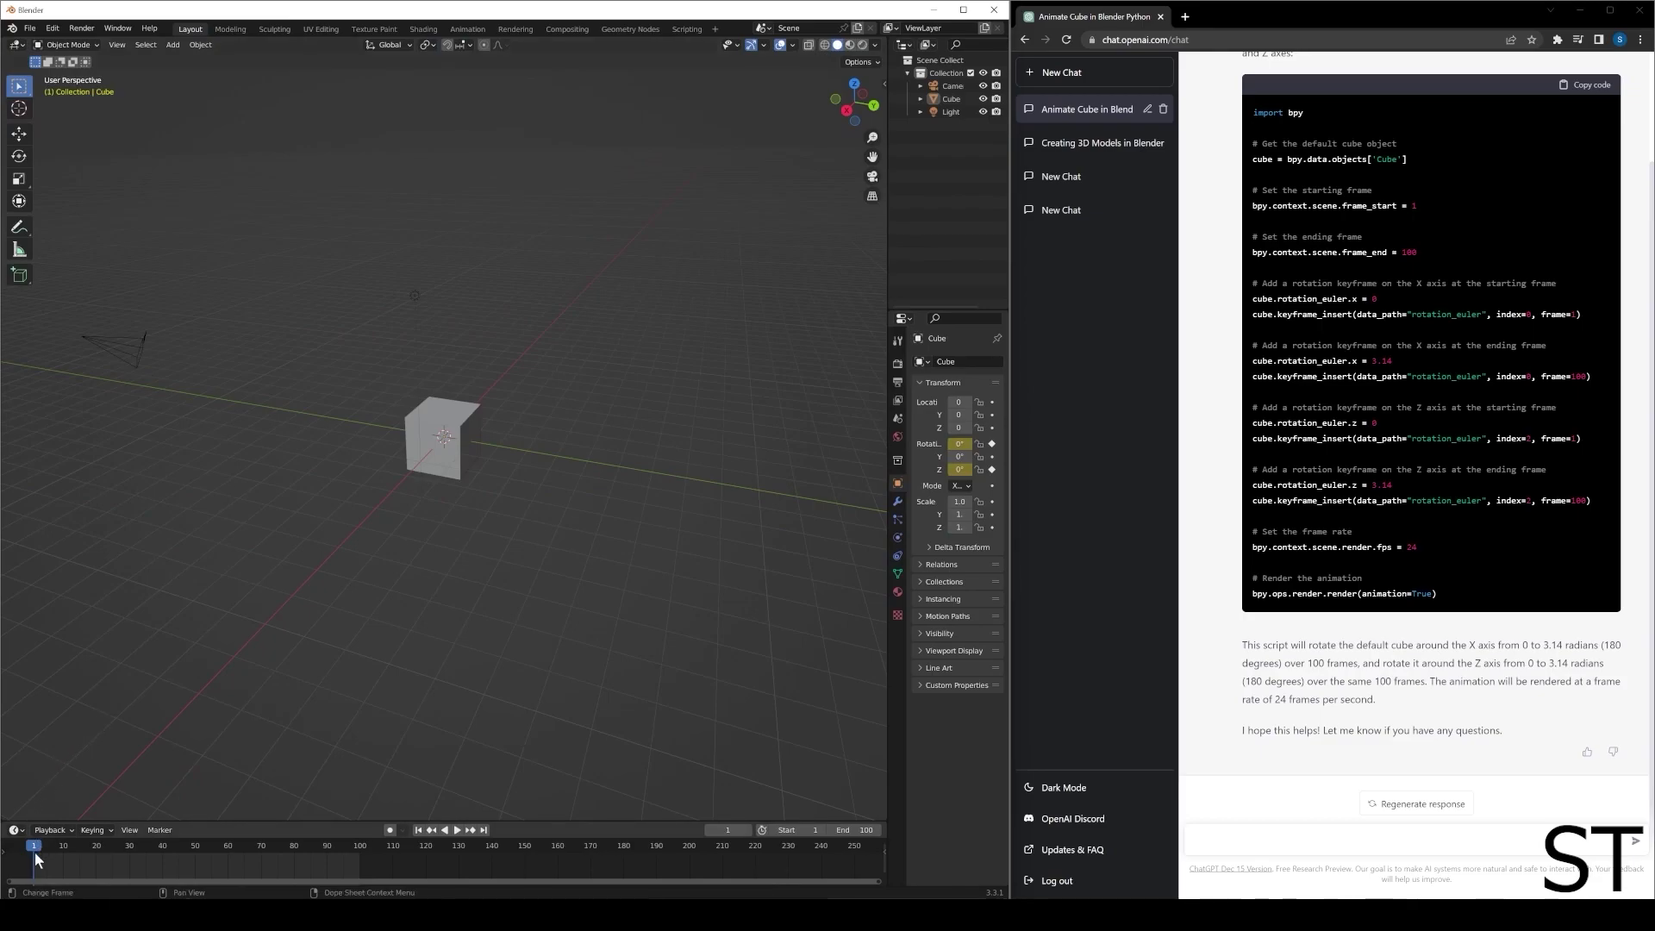
- Scrub to frame 32, then play the 100-frame rotation while orbiting the view
mouse_move(36, 860)
mouse_down()
mouse_move(359, 856)
mouse_move(30, 857)
mouse_up()
click(454, 831)
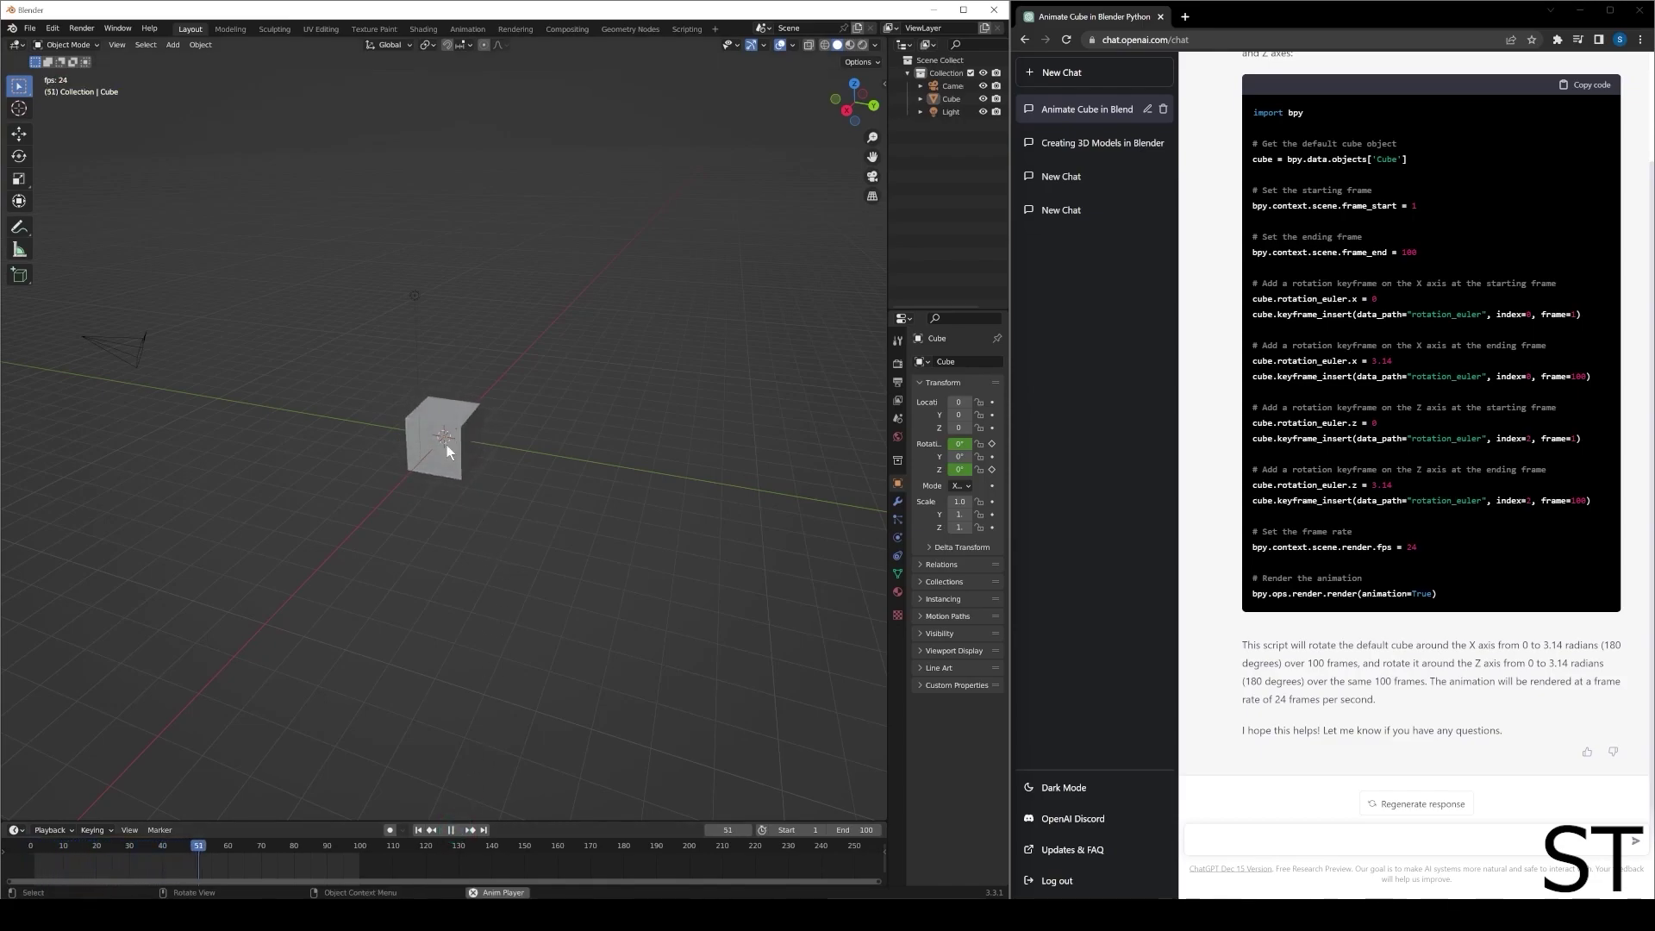
mouse_move(446, 445)
middle_down()
mouse_move(598, 436)
mouse_move(437, 421)
middle_up()
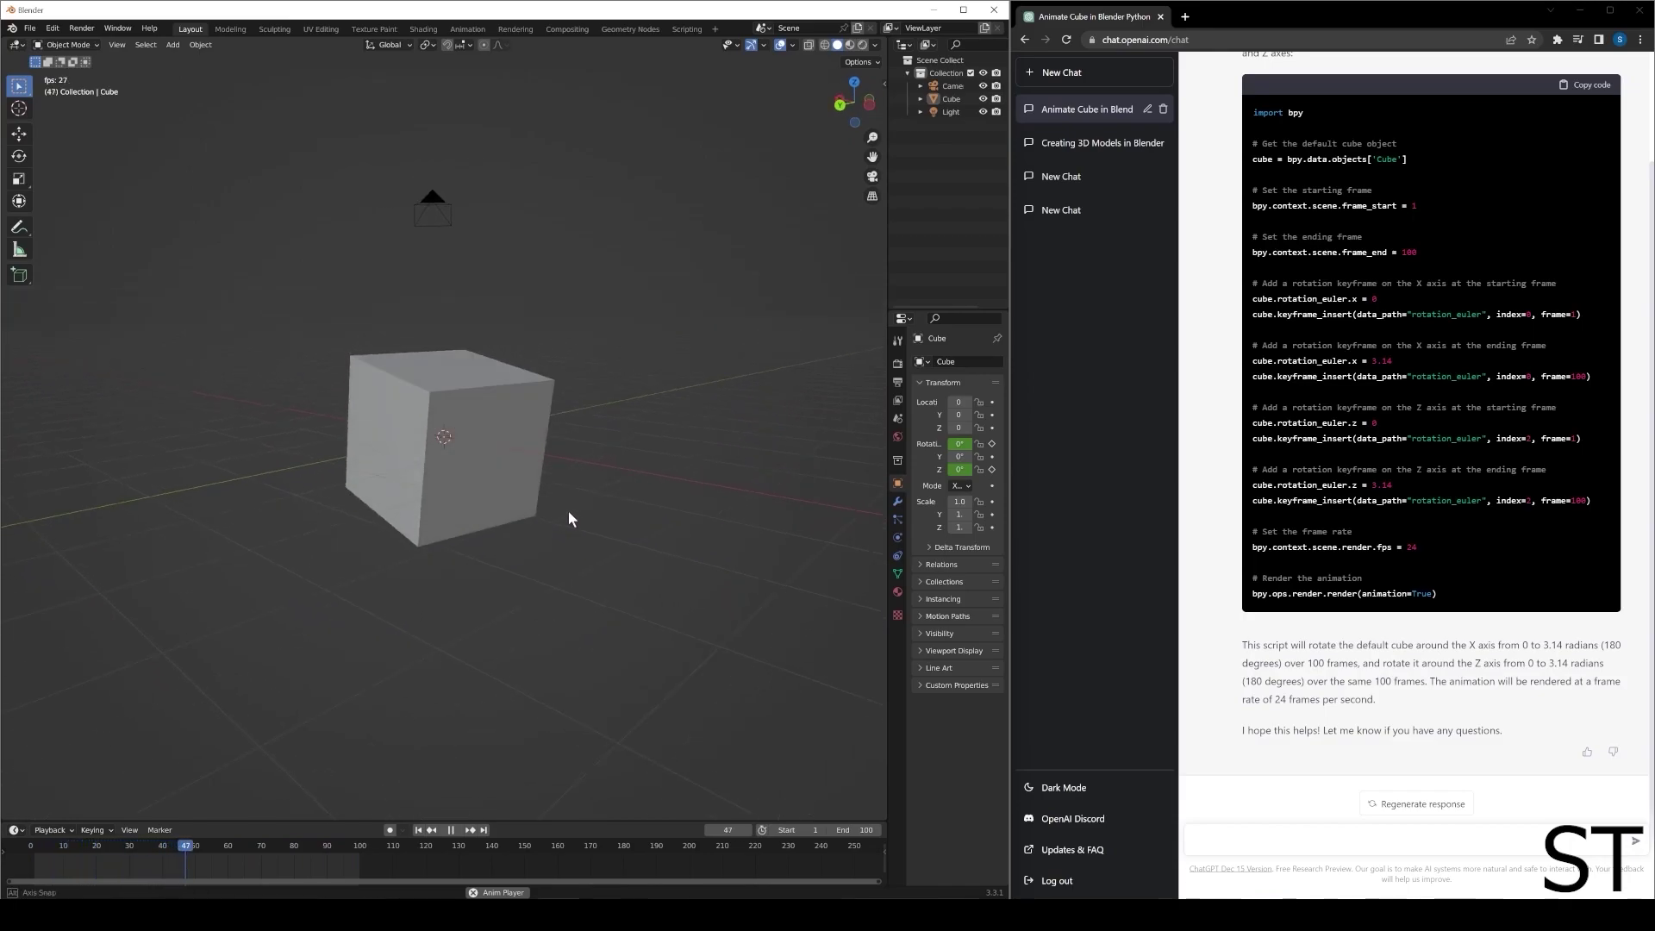
mouse_move(569, 513)
middle_down()
mouse_move(426, 459)
mouse_move(499, 499)
mouse_move(655, 524)
mouse_move(555, 540)
middle_up()
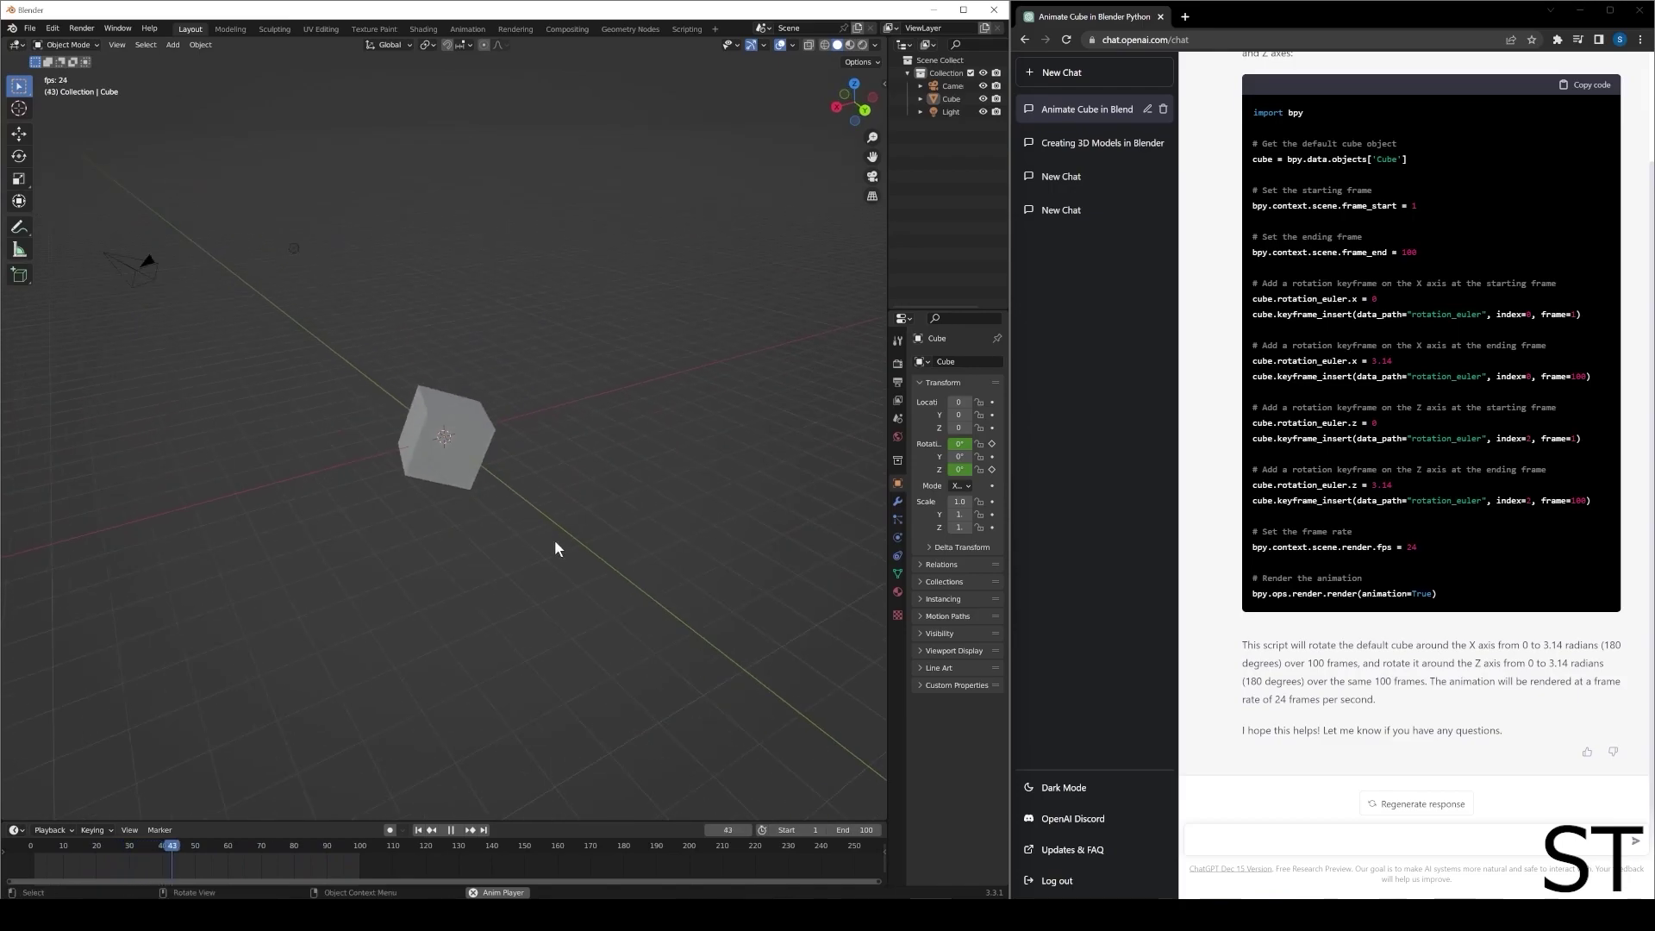
- Ask ChatGPT to place 100 cubes randomly in a space with the same animation
click(1274, 839)
text(co)
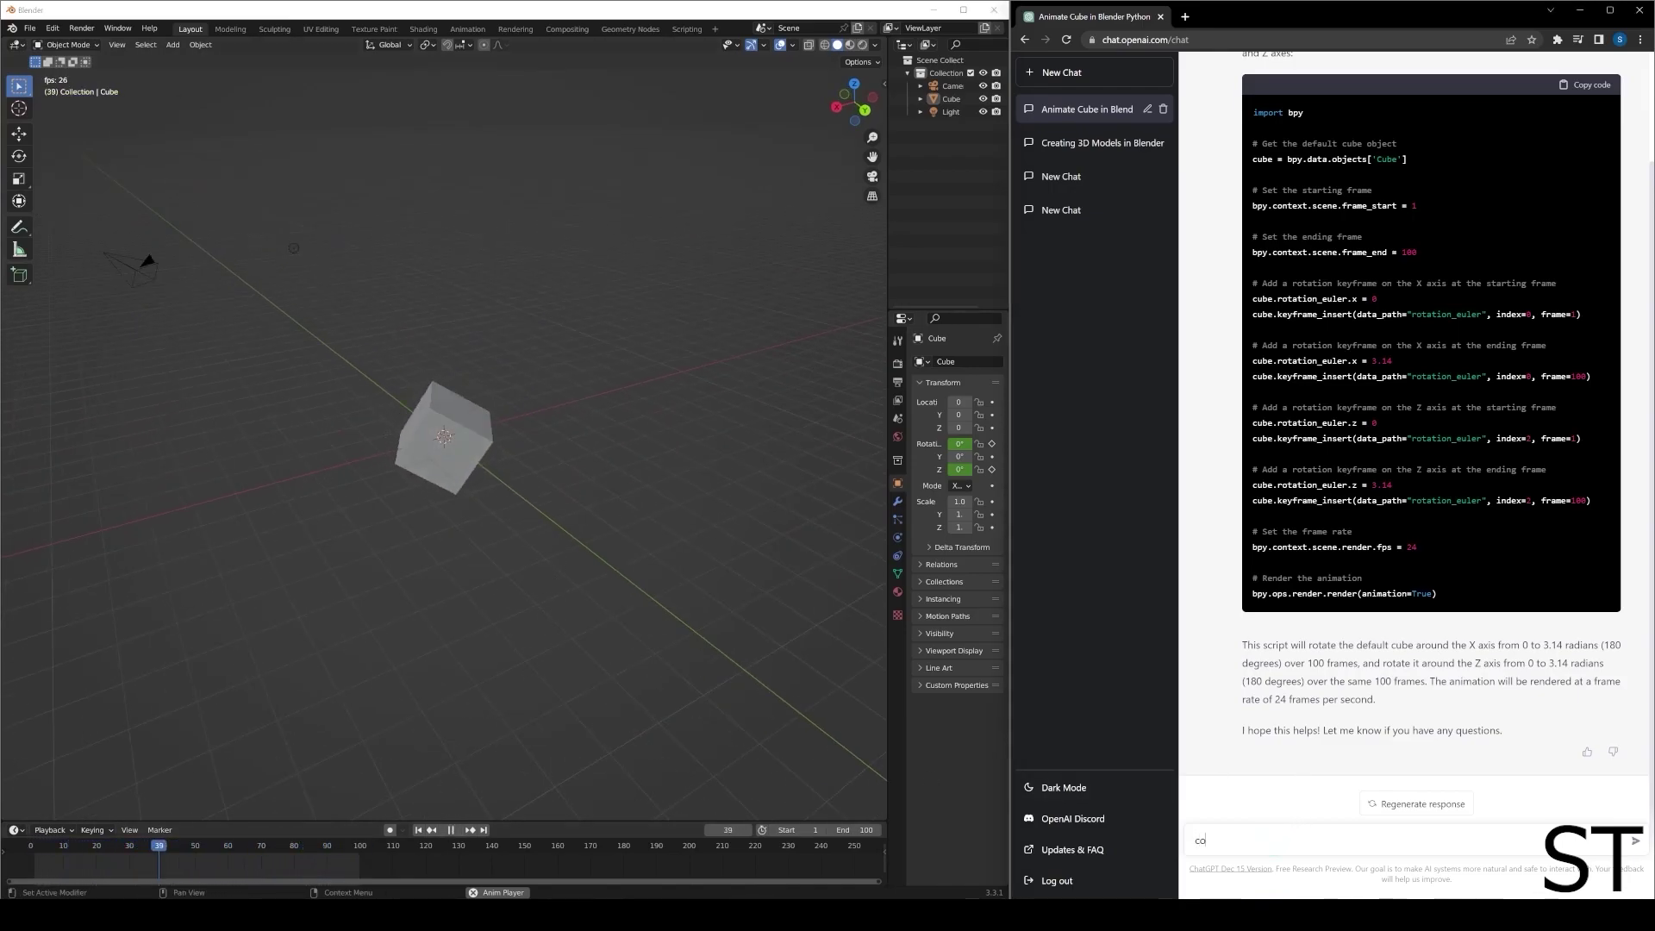
text(ol! place 100 cubes r)
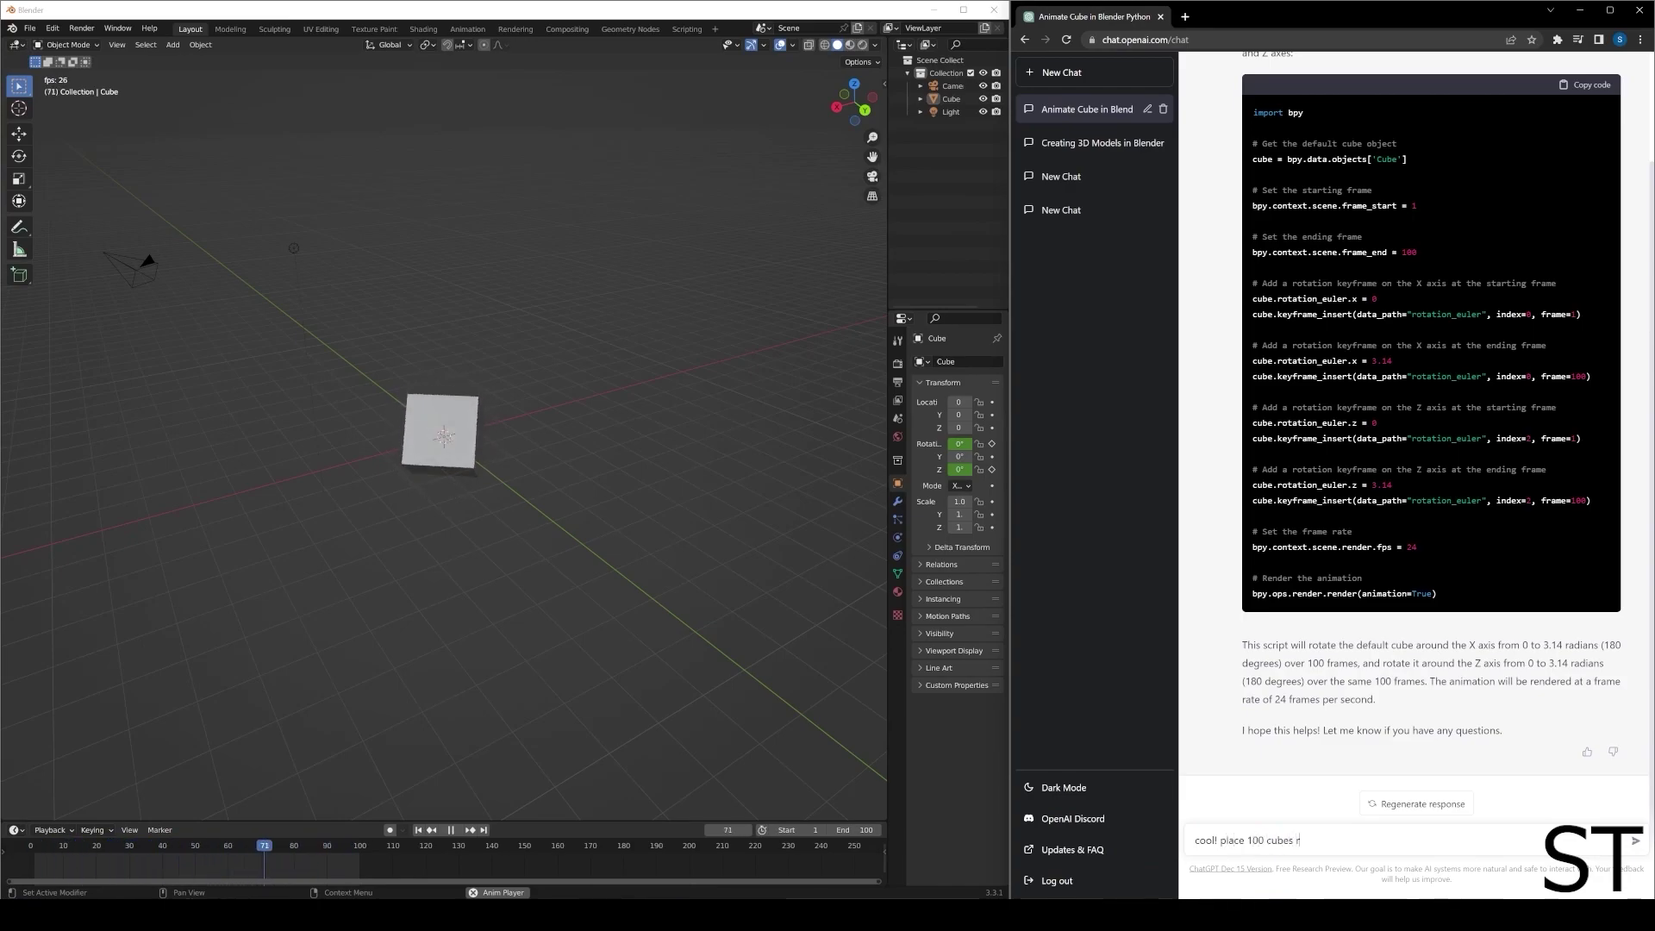
text(andomly in a space)
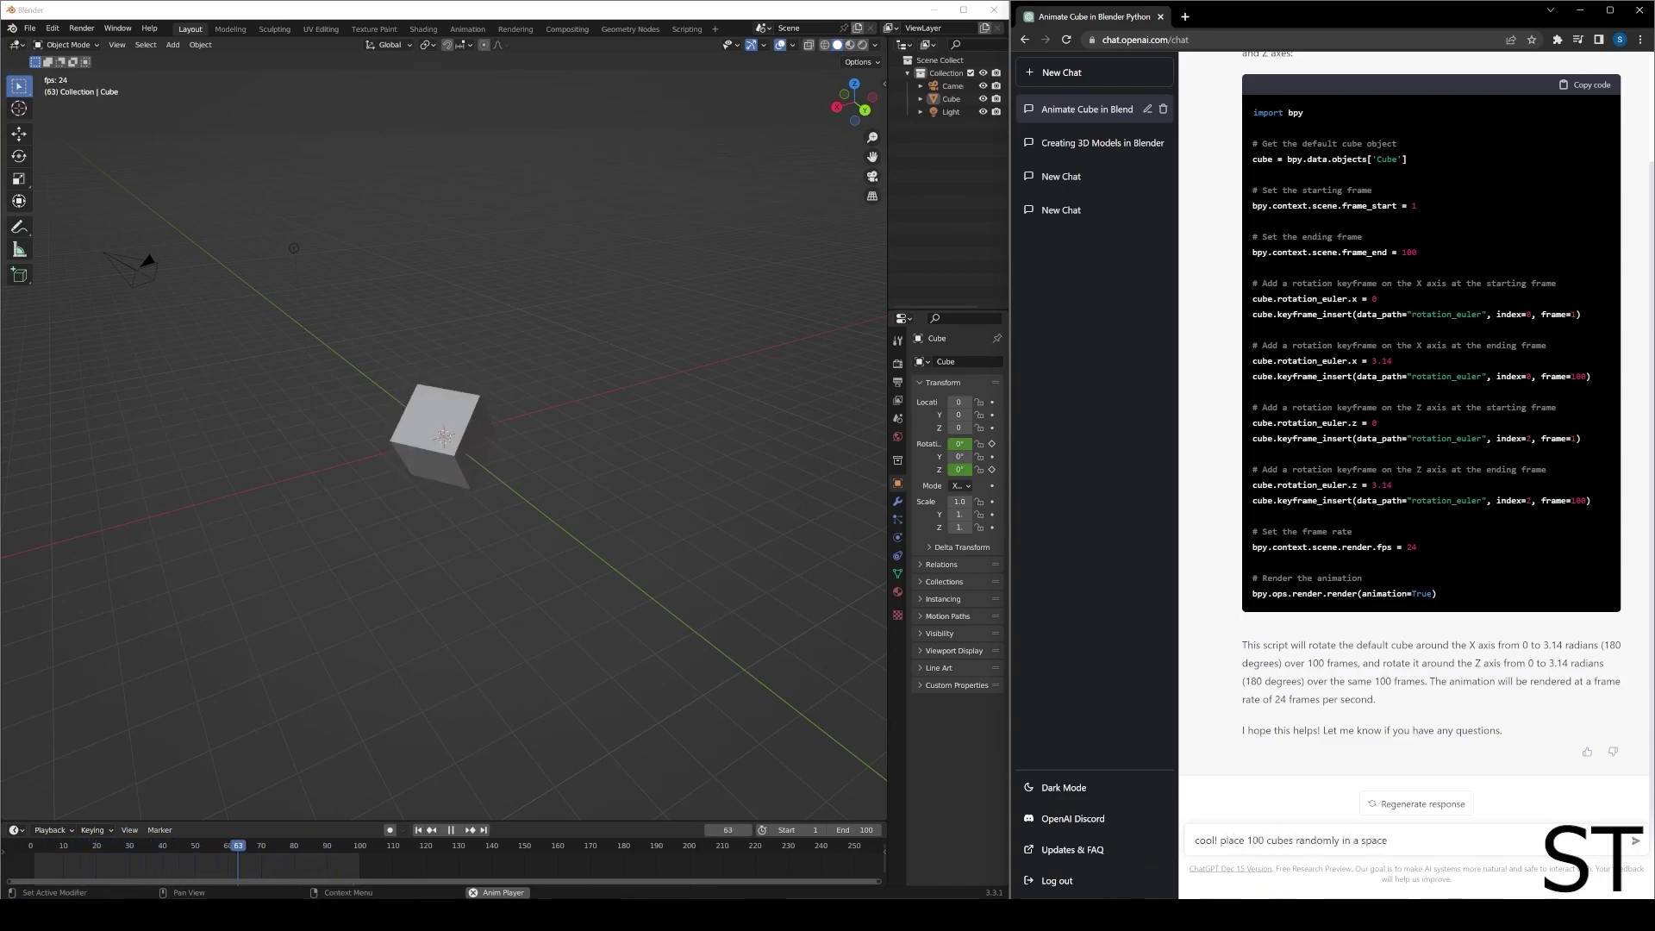
key(BackSpace)
key(BackSpace)
key(BackSpace)
text(and give them the same anim)
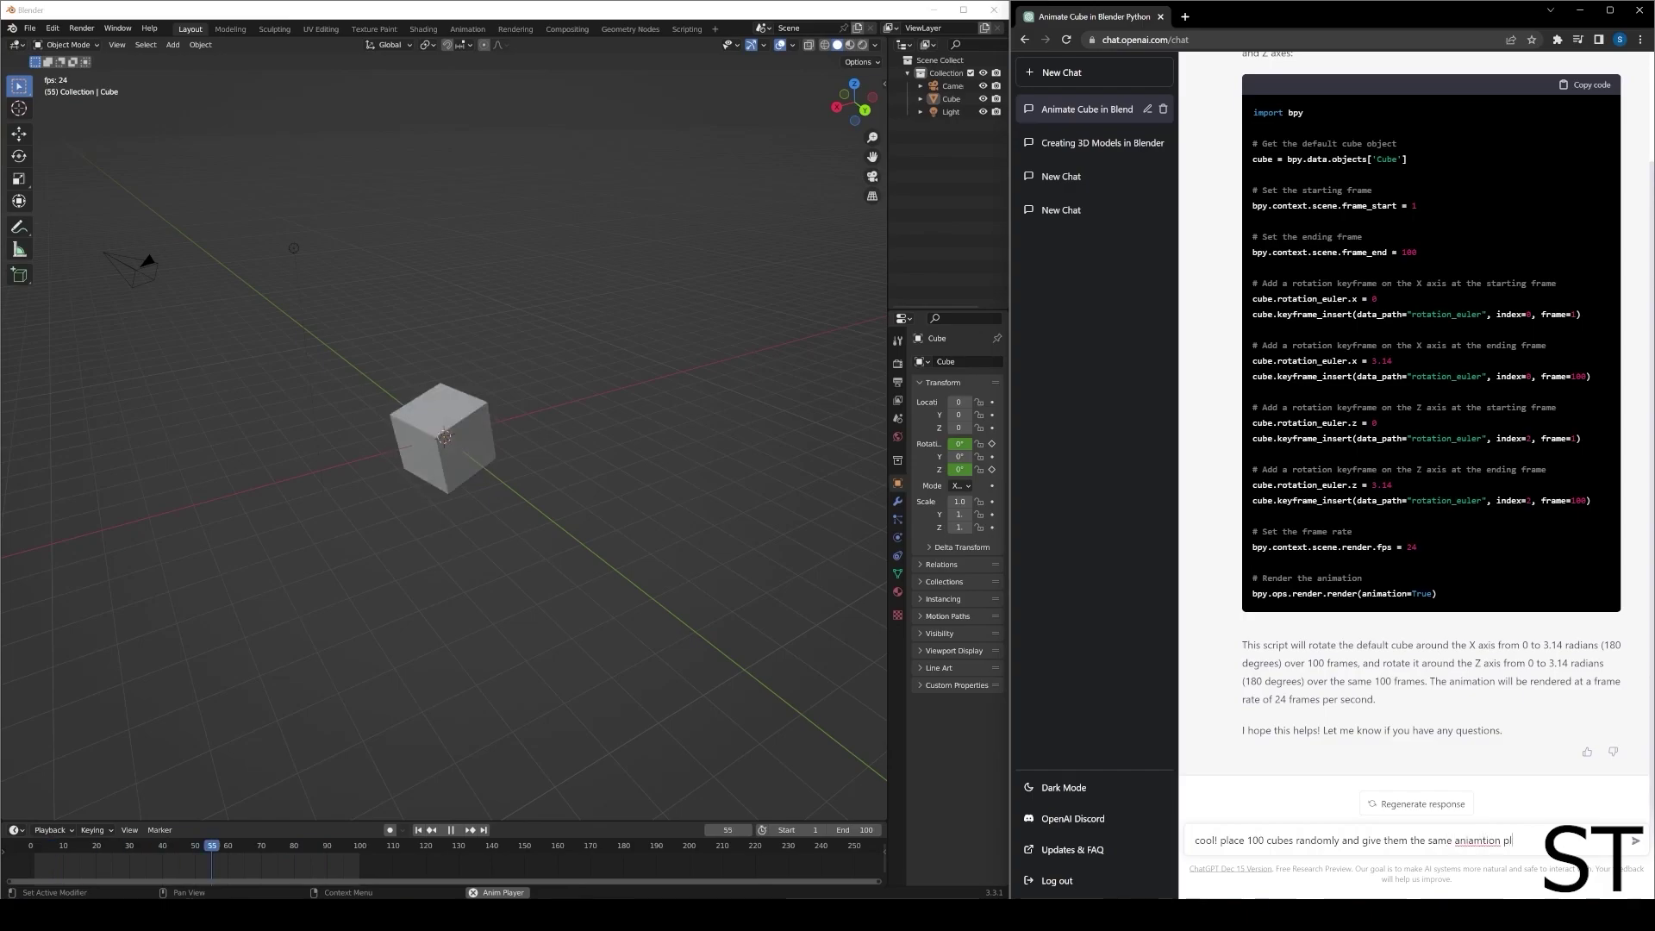
text(ation.)
key(Return)
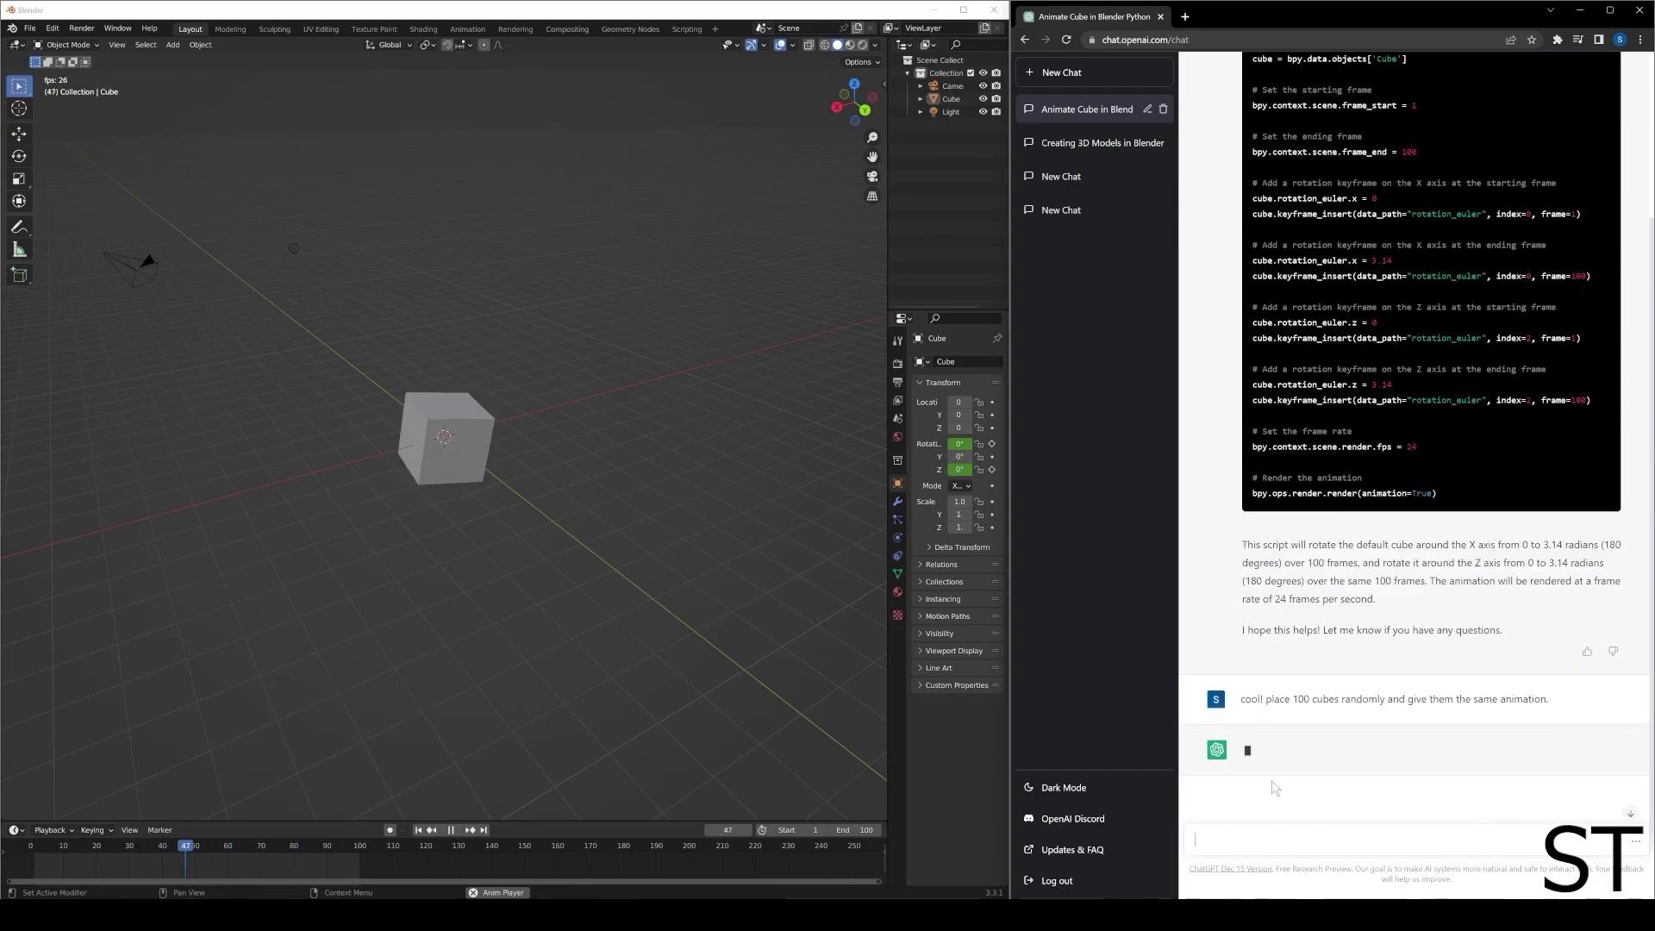
- Set the cube material's base colour to magenta
click(898, 591)
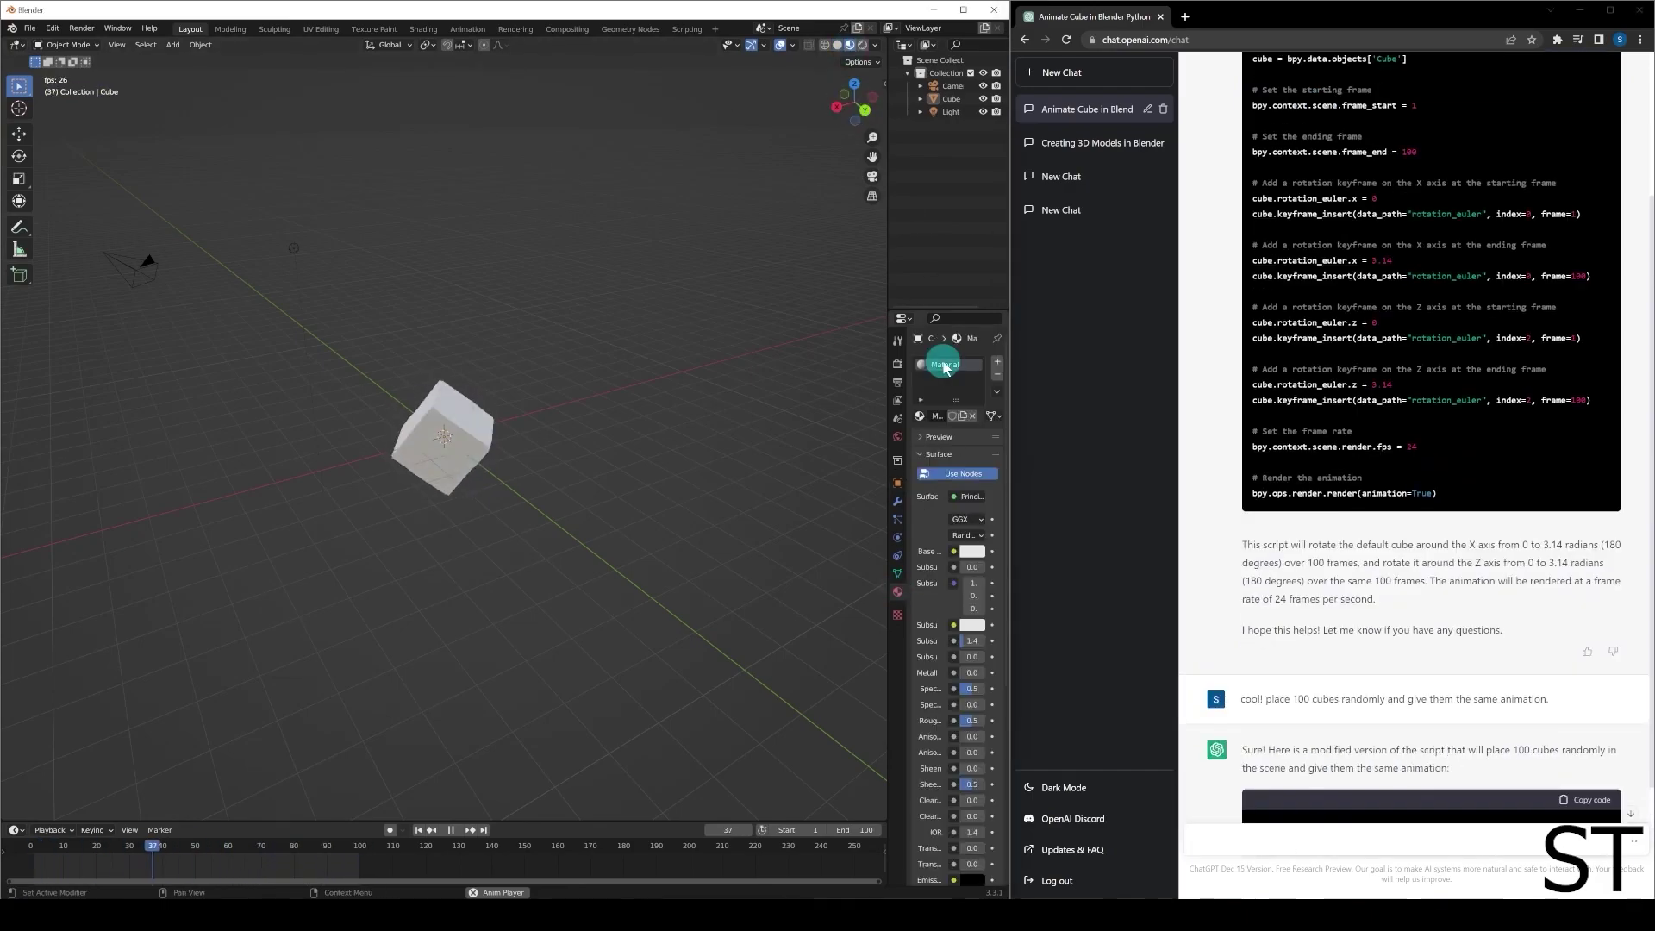
click(971, 551)
drag(914, 431, 940, 396)
- Scroll through ChatGPT's reply and copy the new 100-random-cubes script
scroll(1206, 448, down, 2)
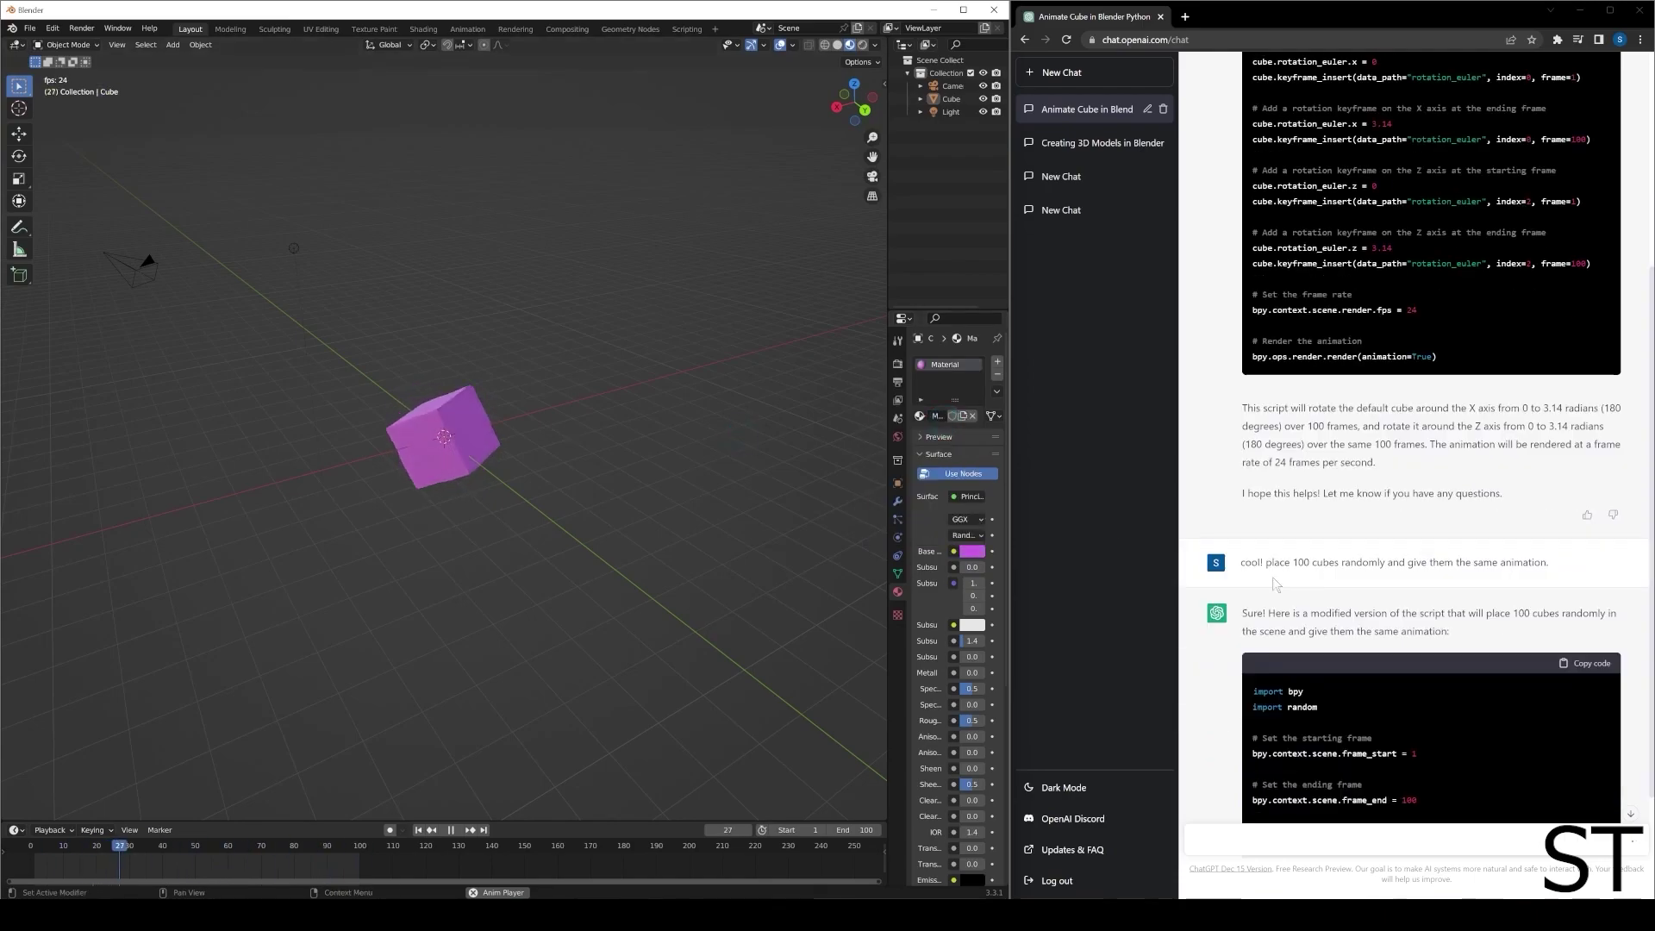
scroll(1254, 448, down, 1)
scroll(1181, 443, down, 2)
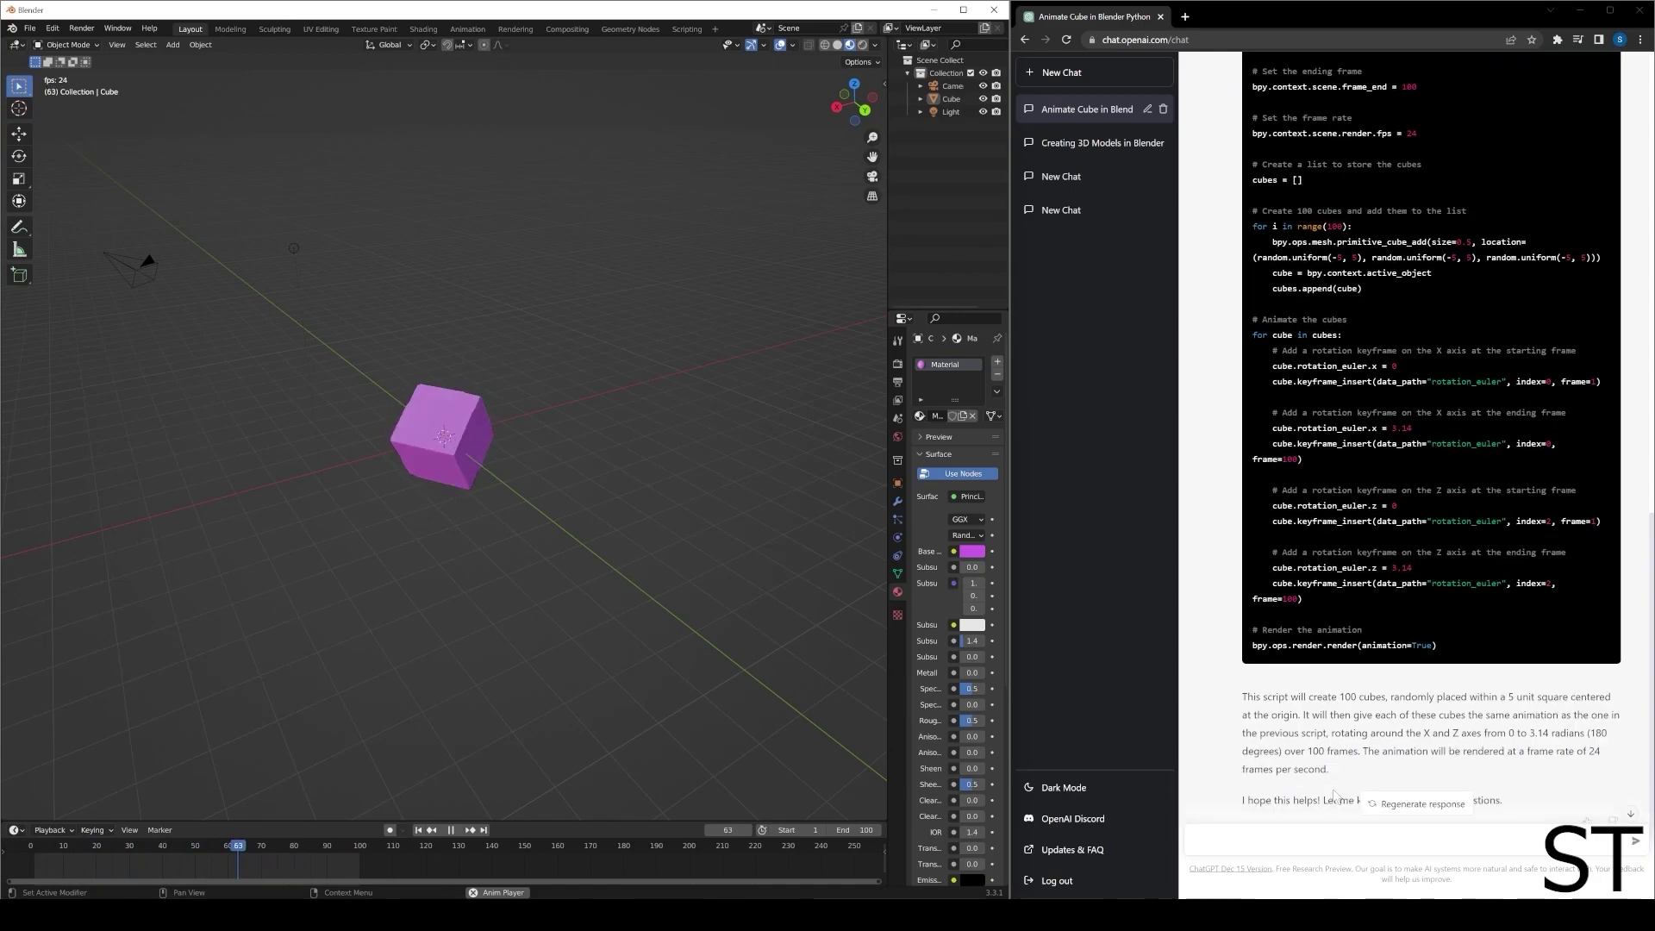
scroll(1471, 440, up, 2)
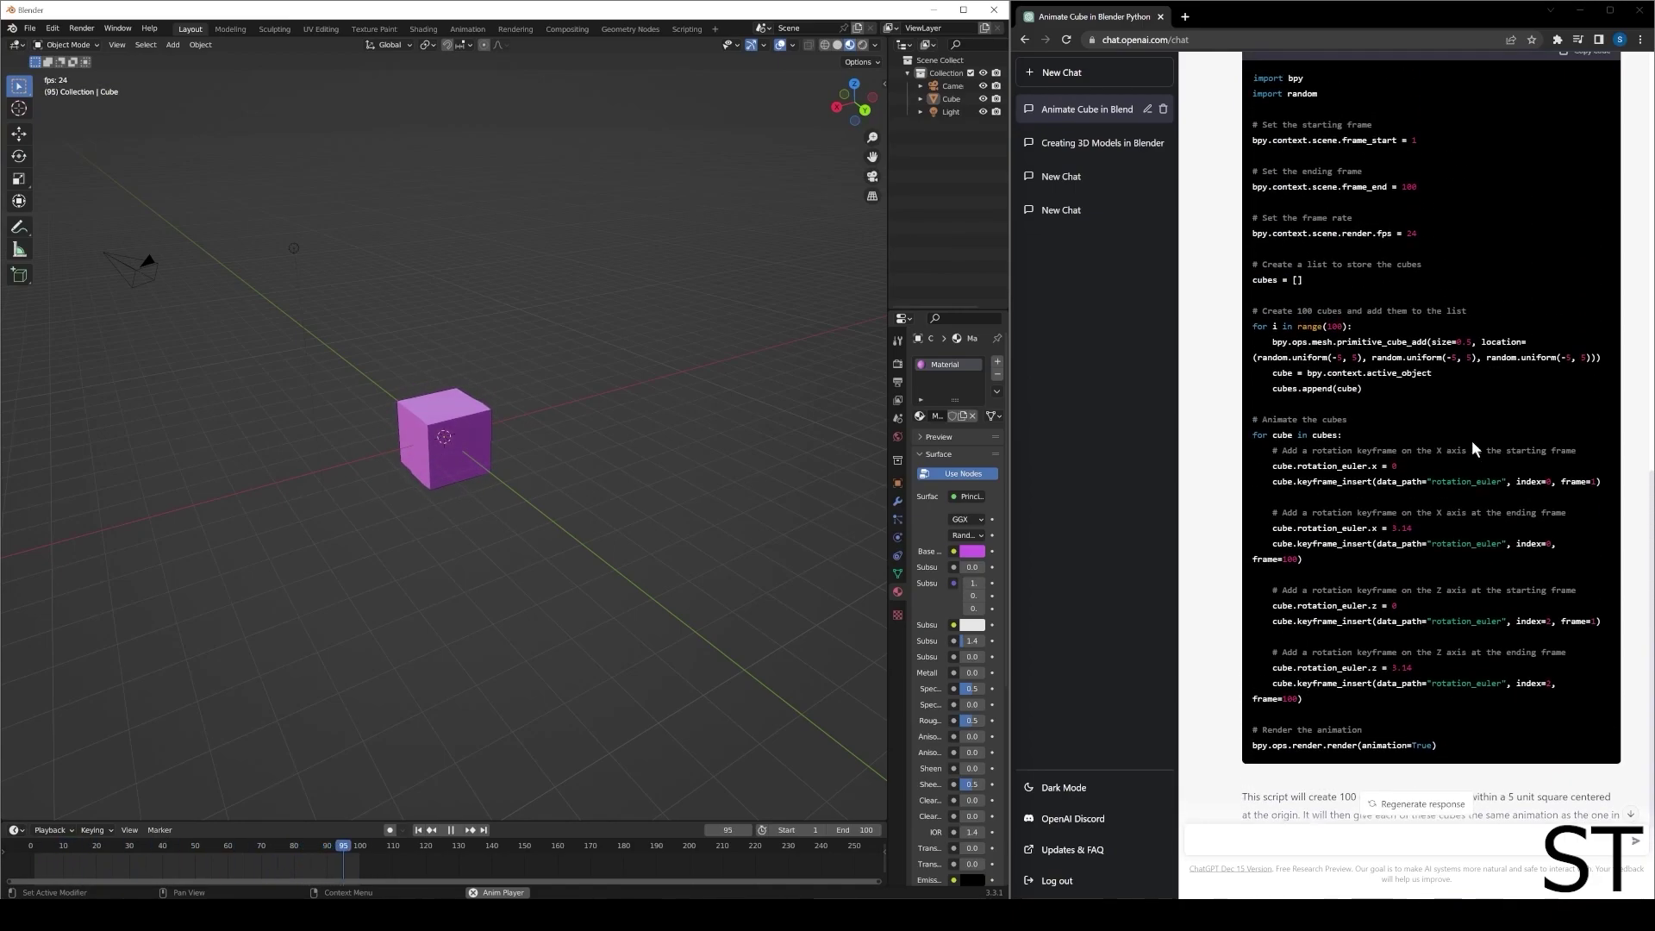
scroll(1472, 440, up, 1)
click(1597, 144)
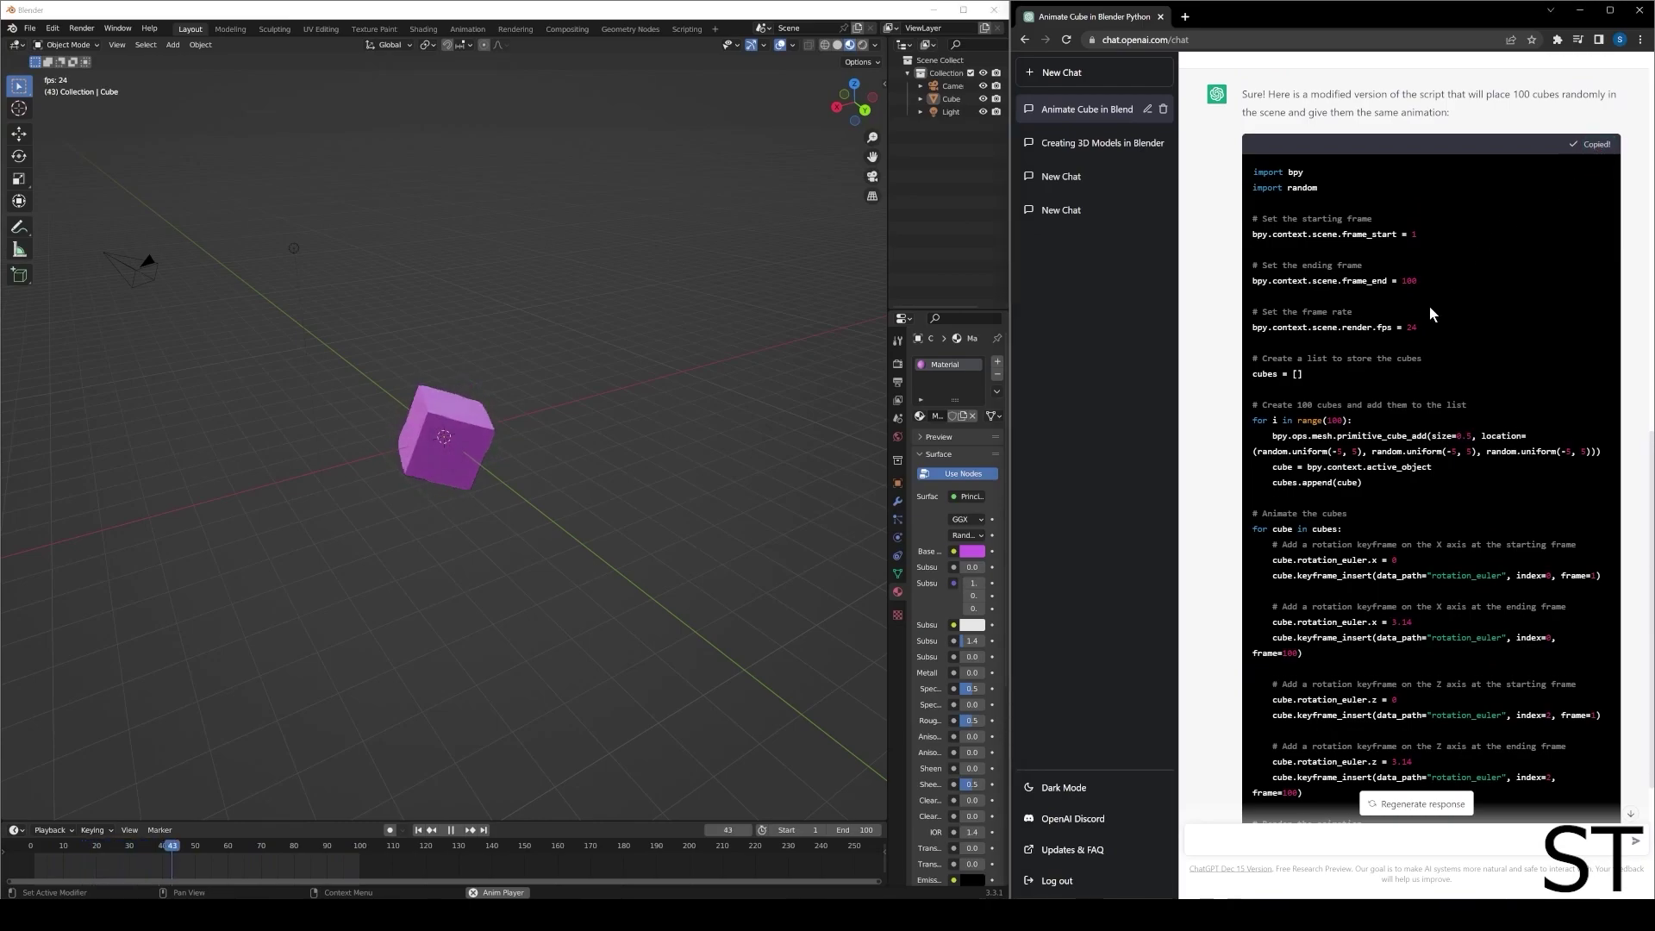
scroll(1429, 306, down, 3)
- In the Scripting text editor, delete the cube-rotation code and paste the 41-line 100-cubes script
click(687, 28)
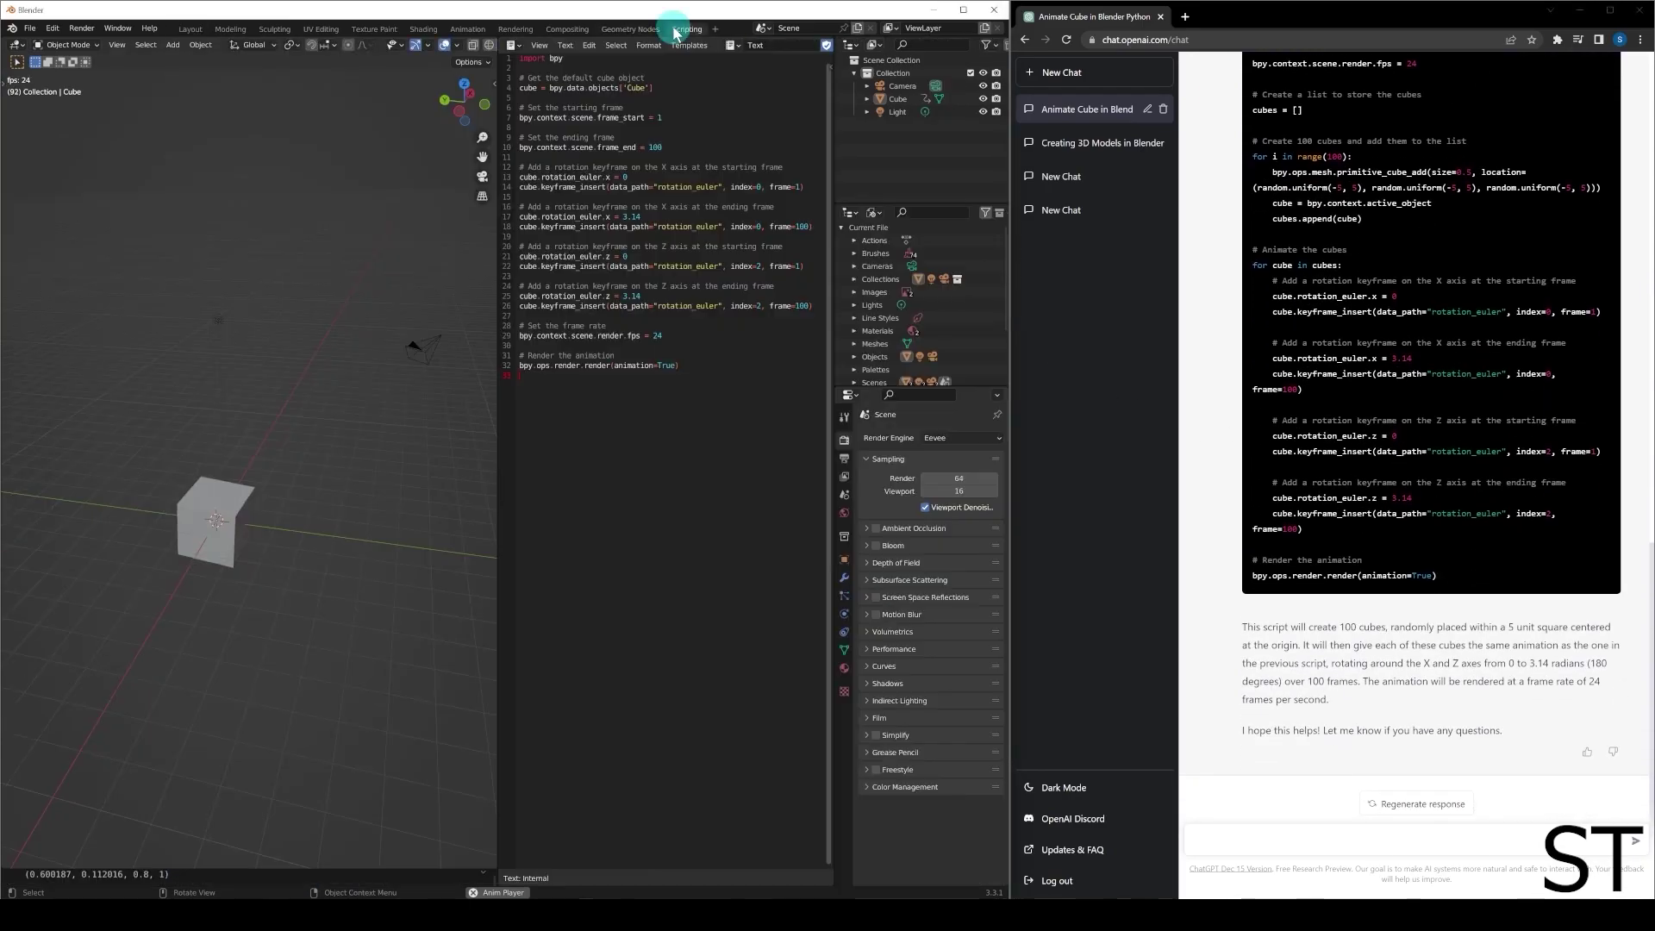
click(635, 444)
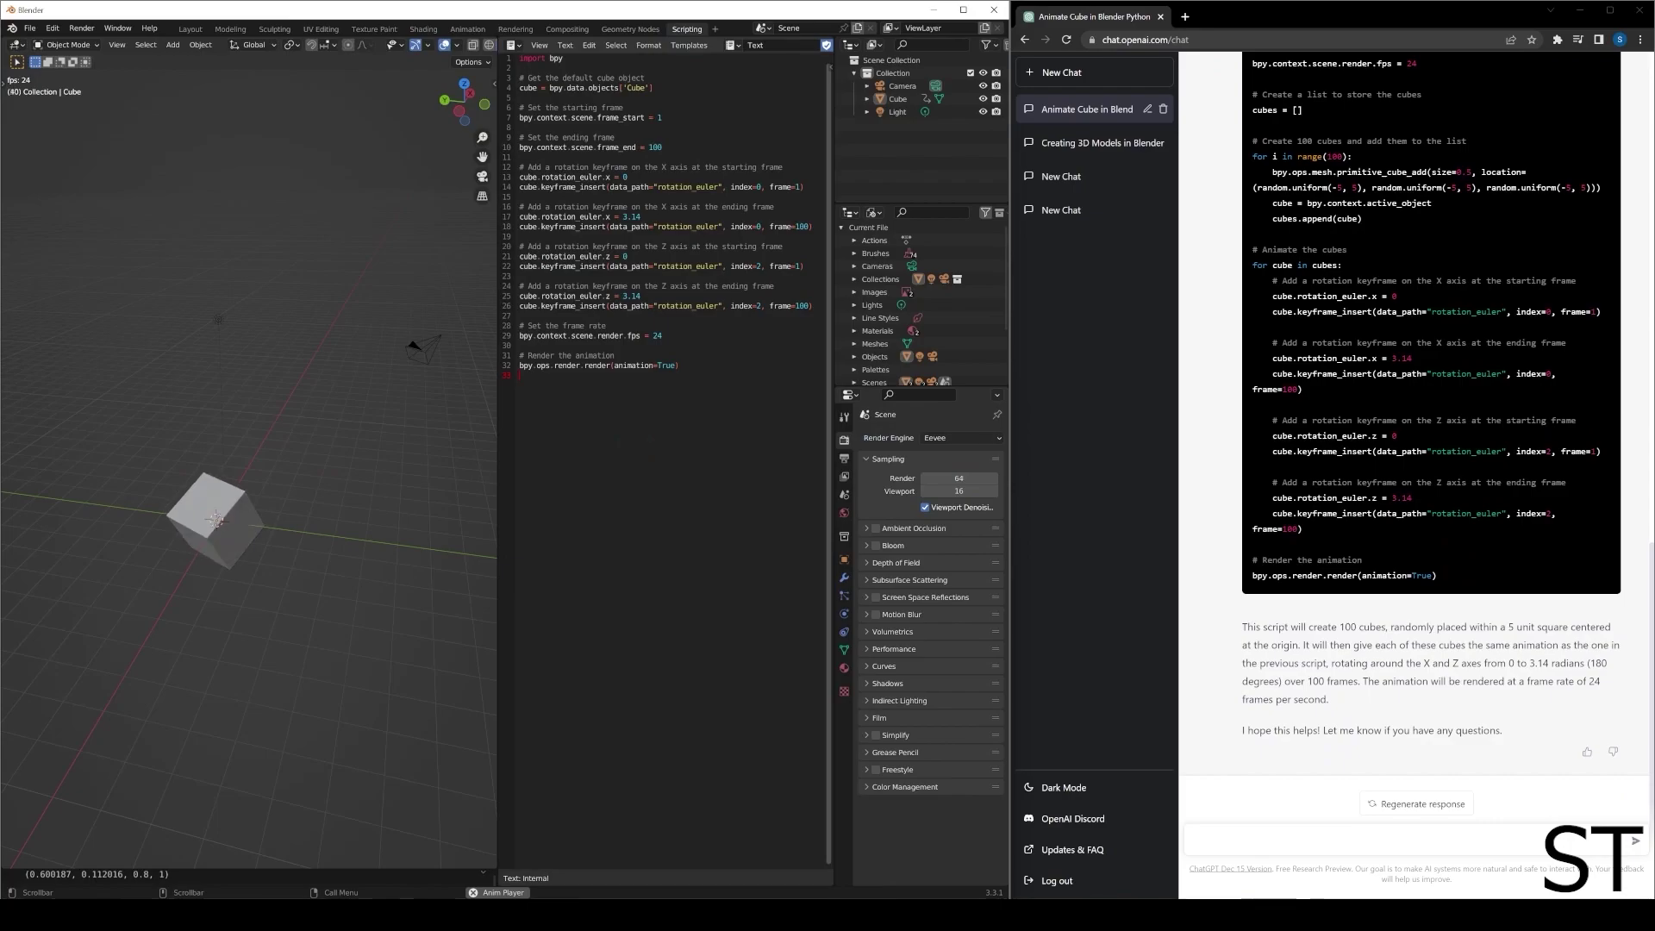
drag(608, 373, 507, 57)
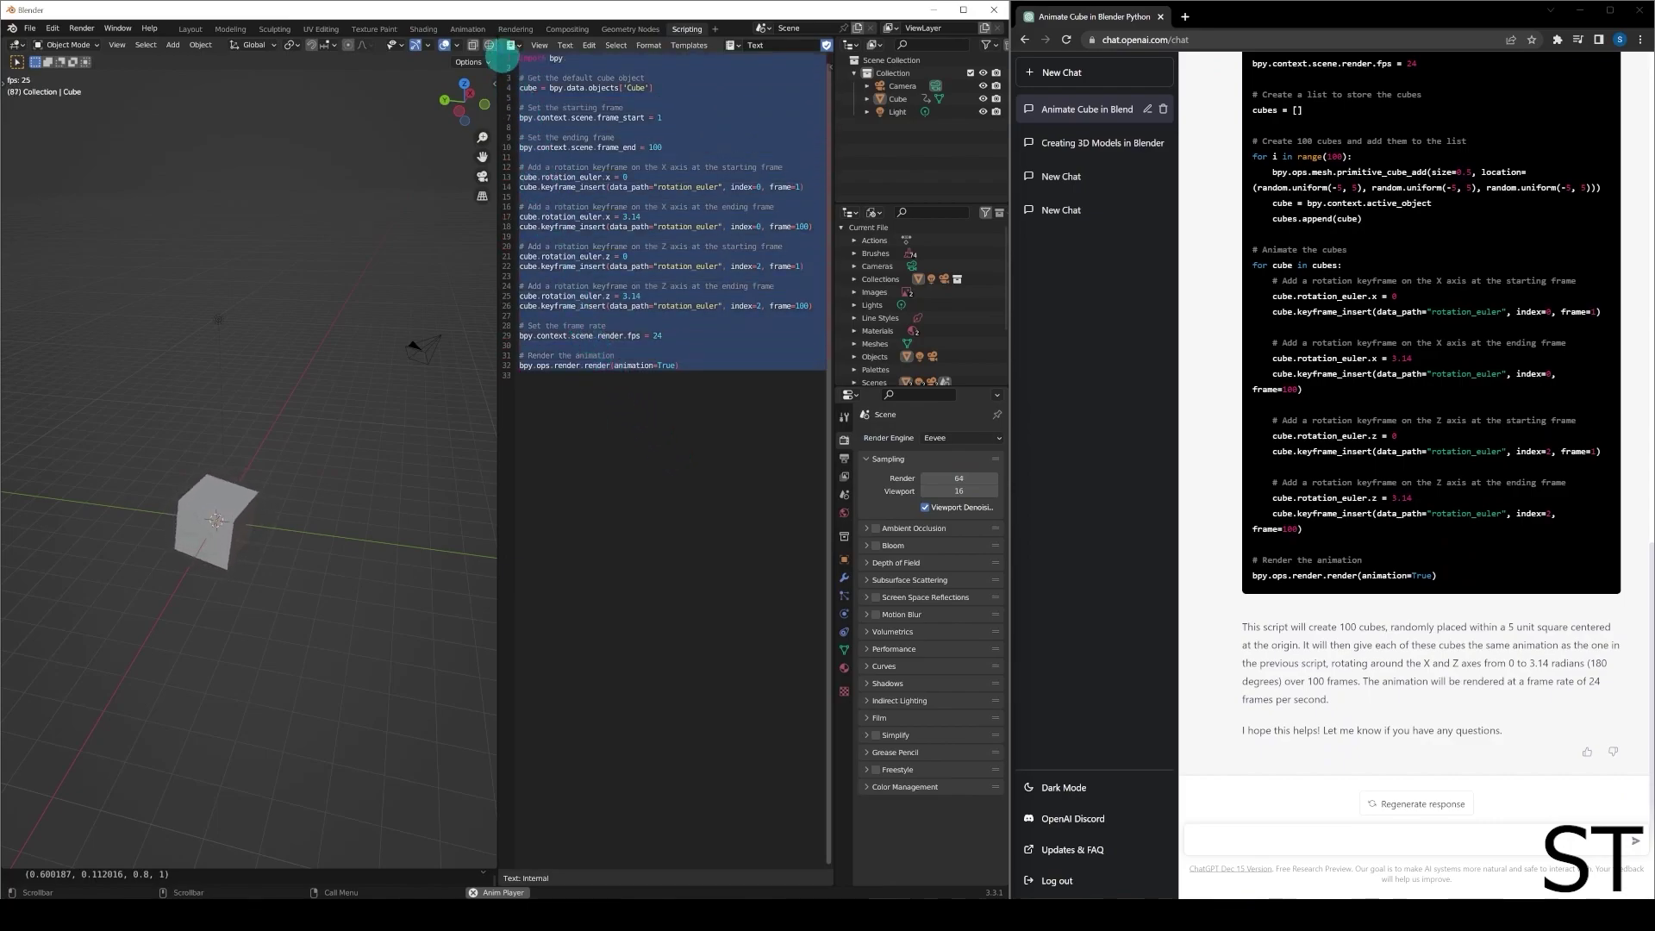
key(BackSpace)
click(553, 135)
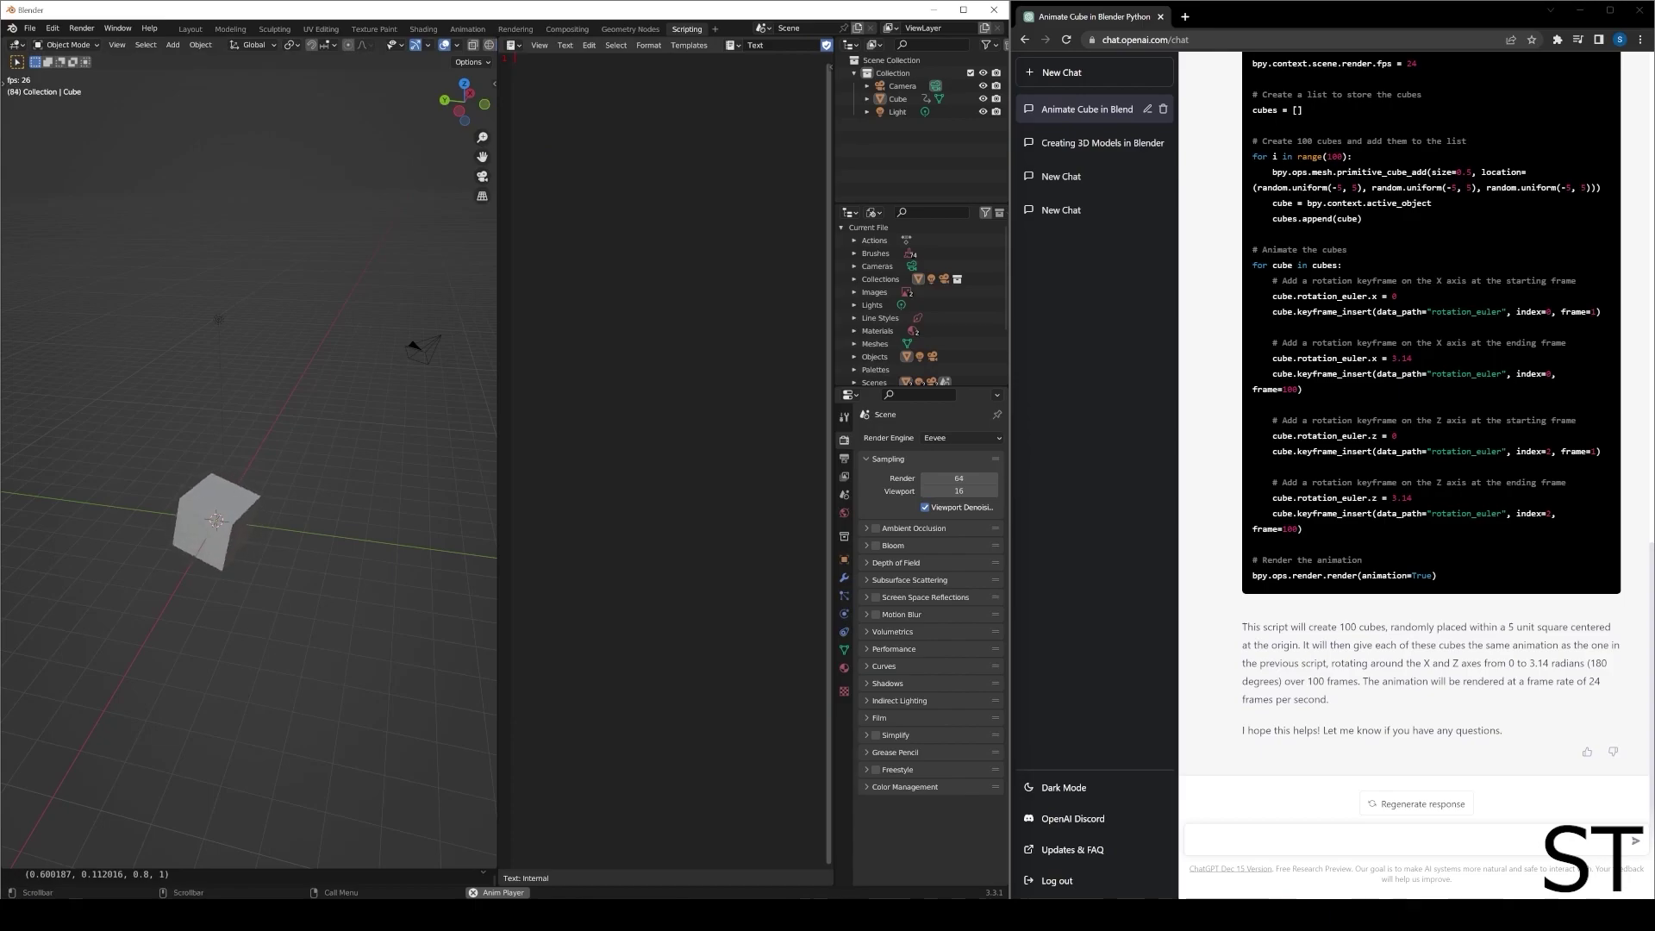
right_click(562, 263)
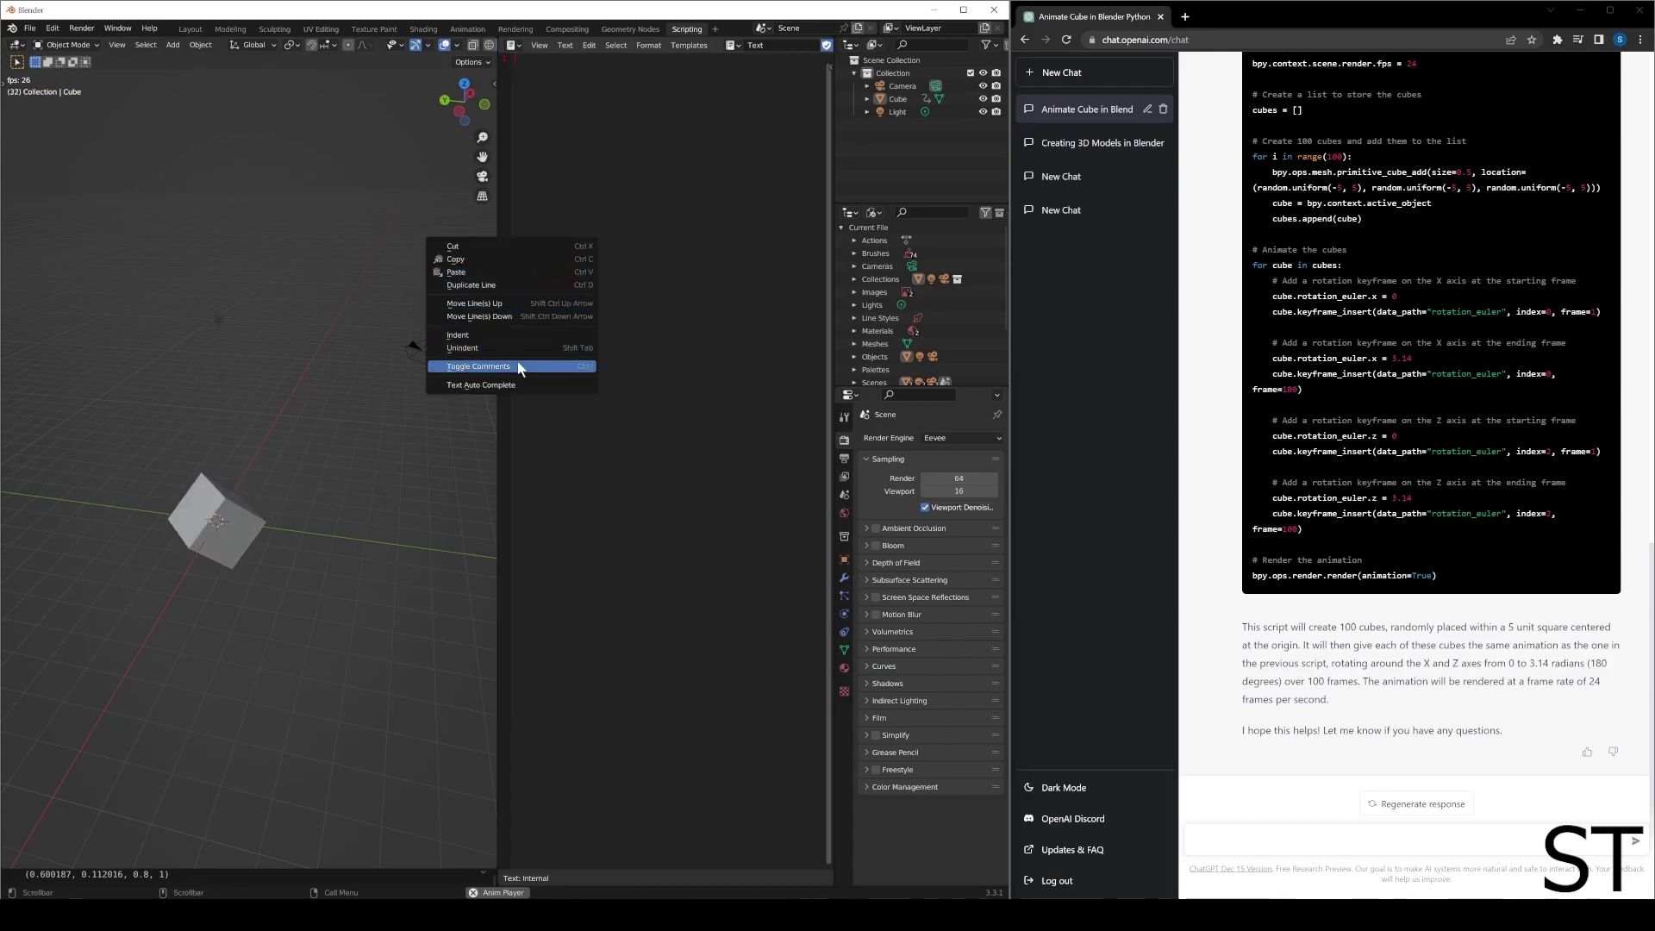
click(529, 270)
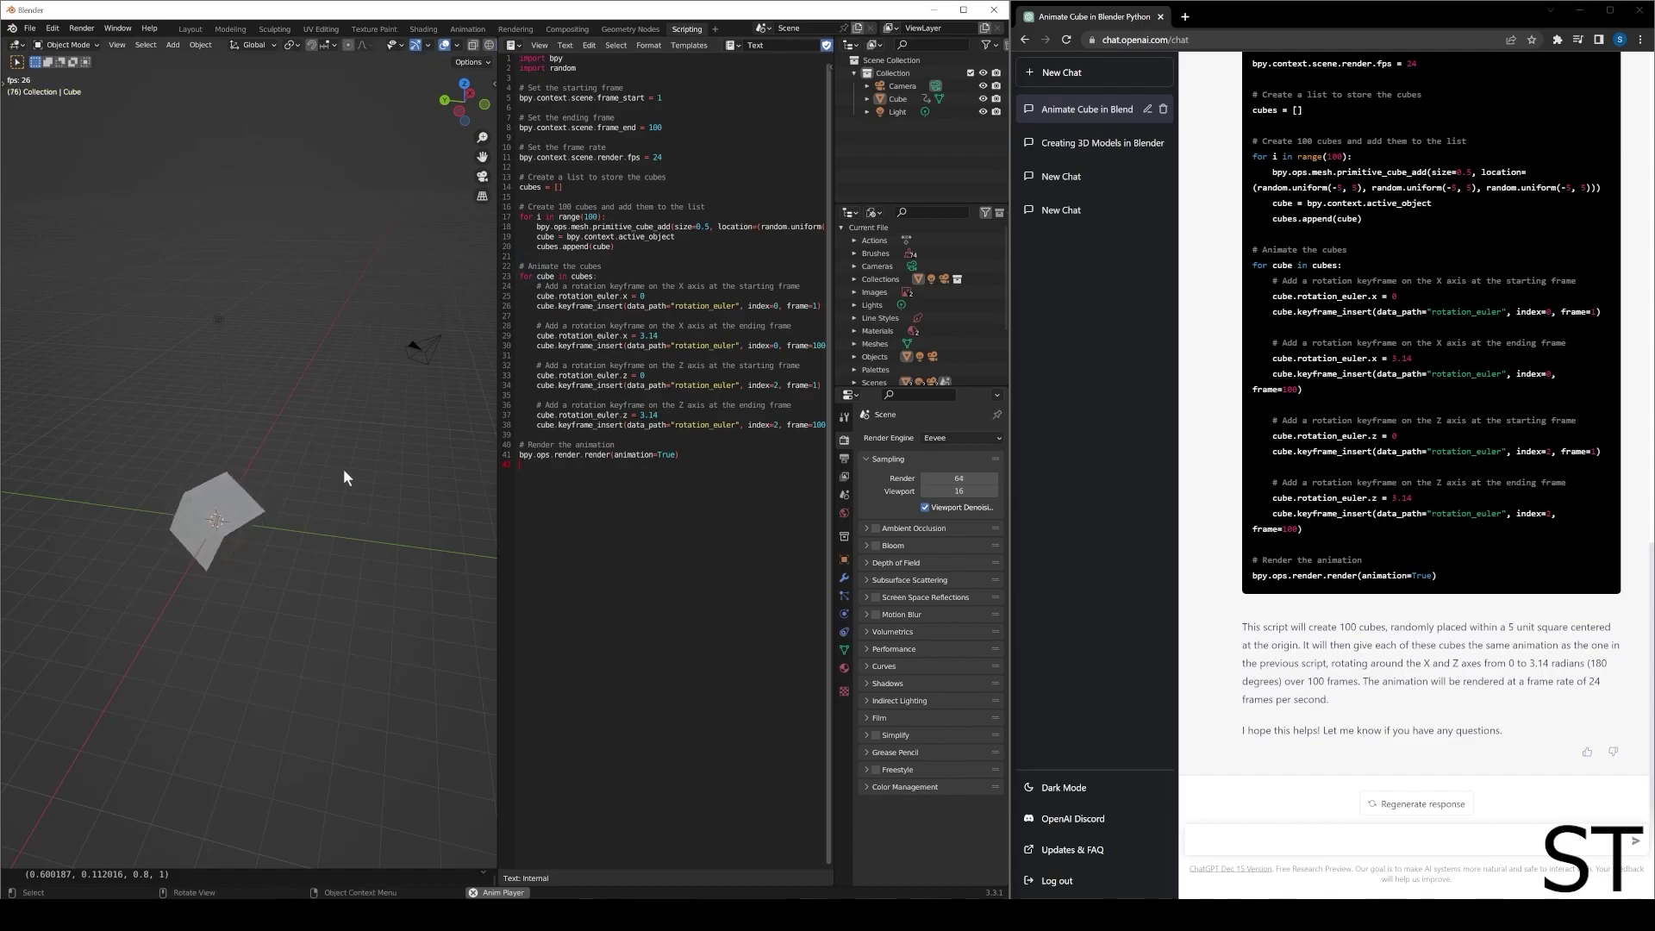
click(568, 46)
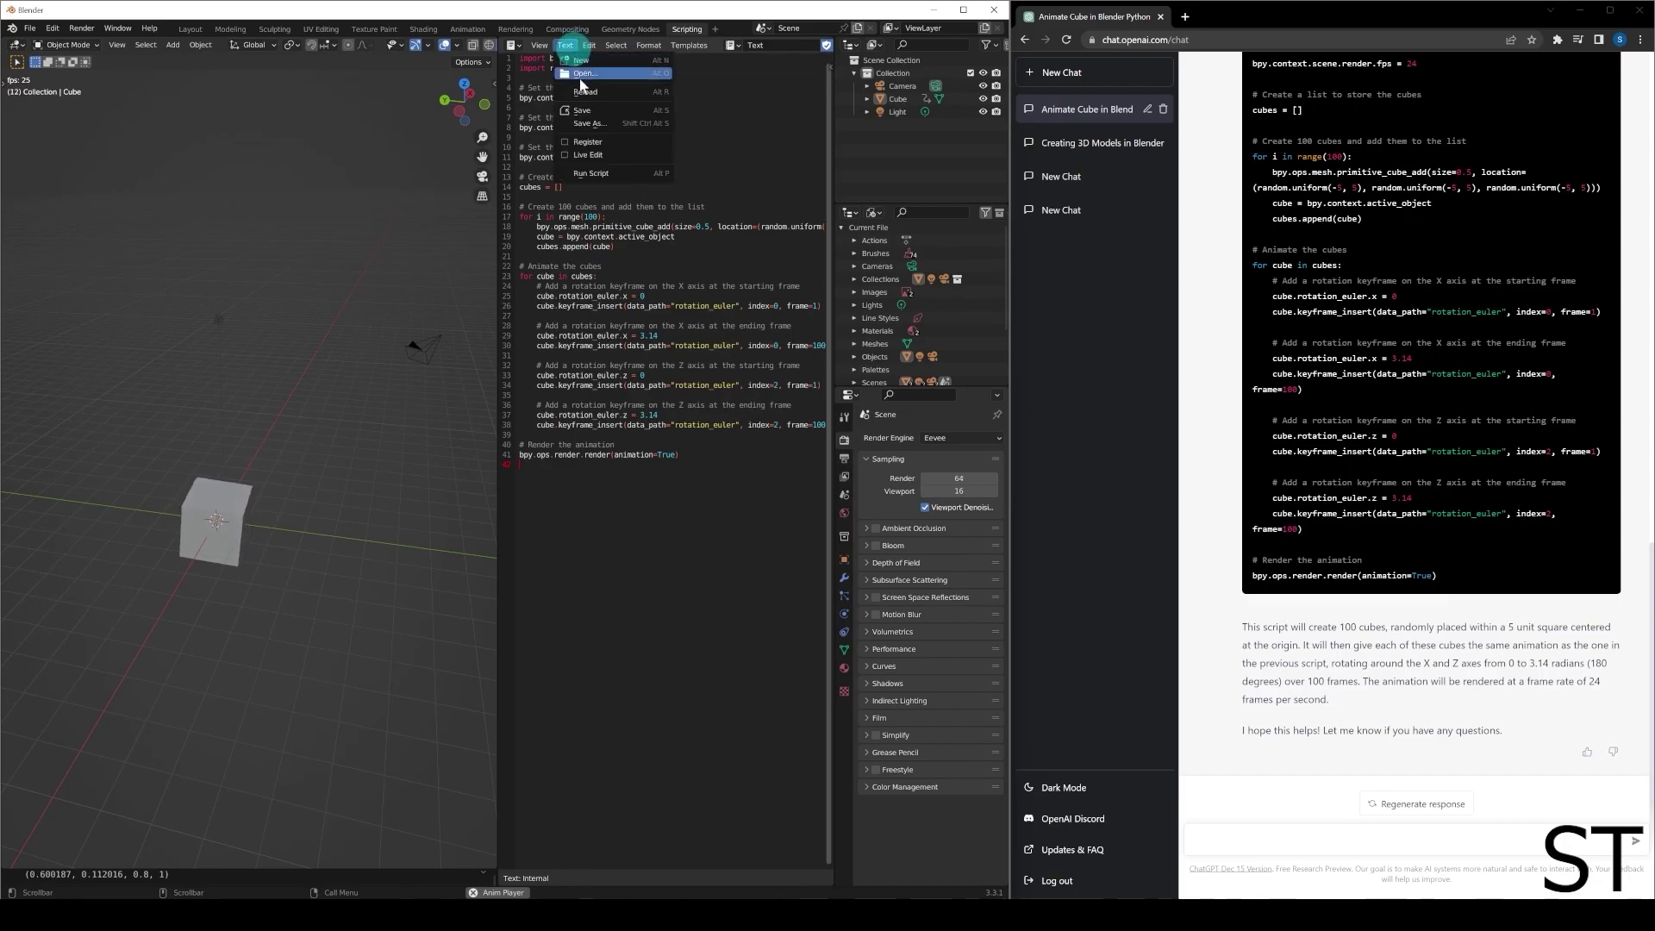
- Run the script to generate 100 scattered cubes and orbit low to view them from the side
click(607, 172)
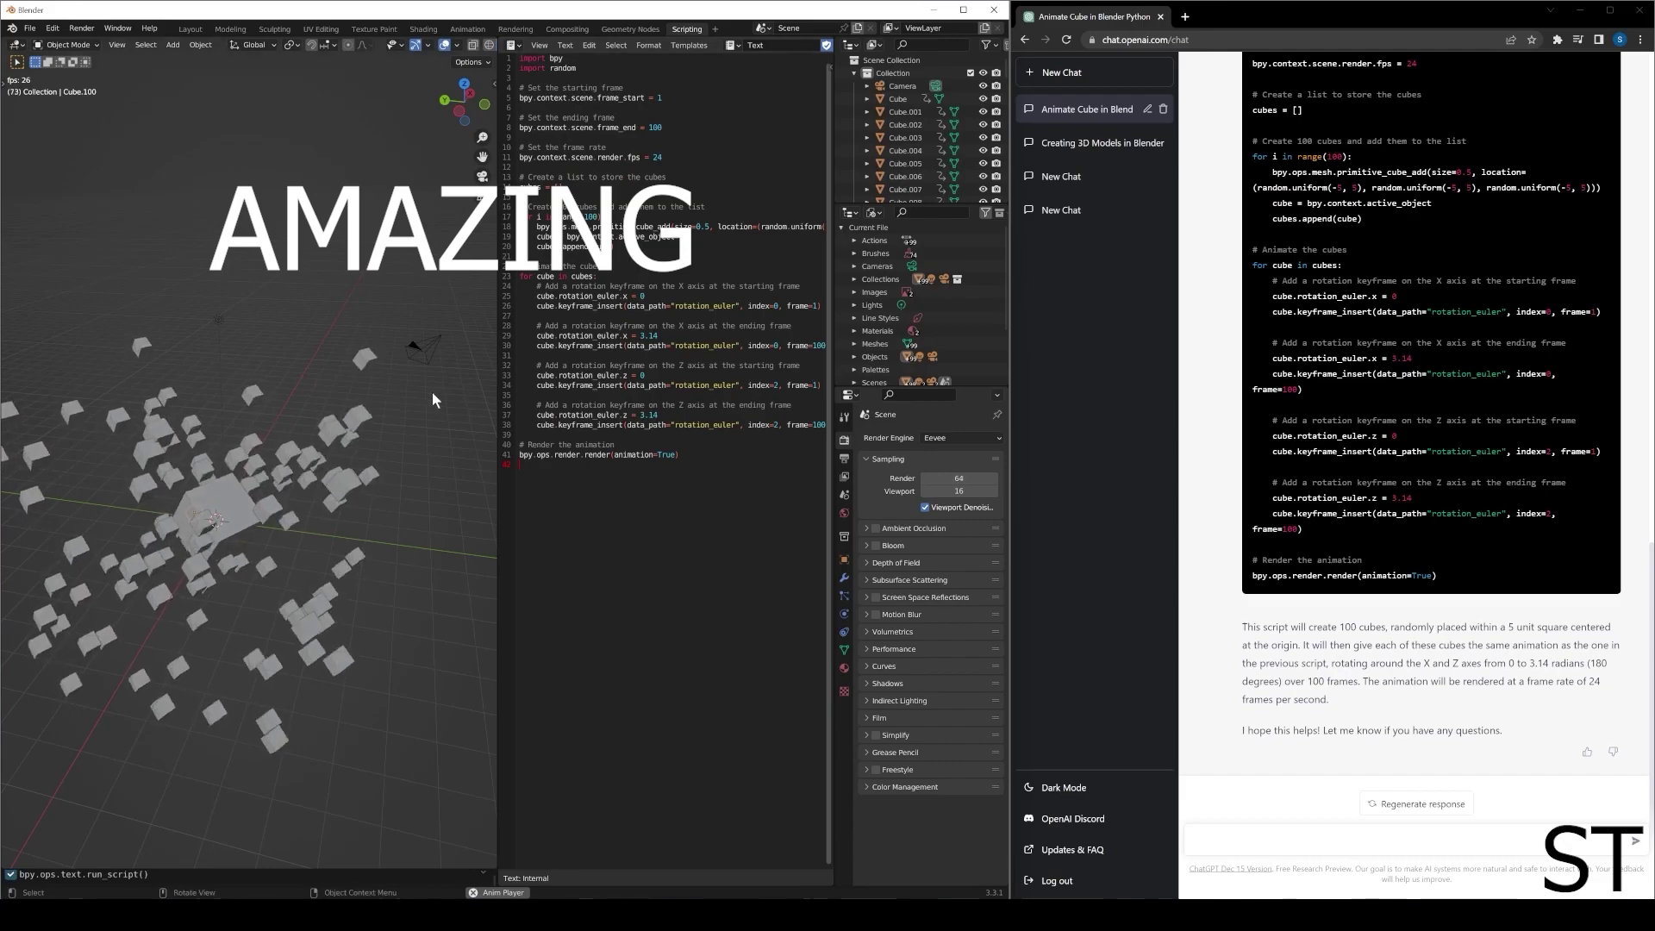
mouse_move(433, 399)
middle_down()
mouse_move(308, 454)
mouse_move(328, 462)
middle_up()
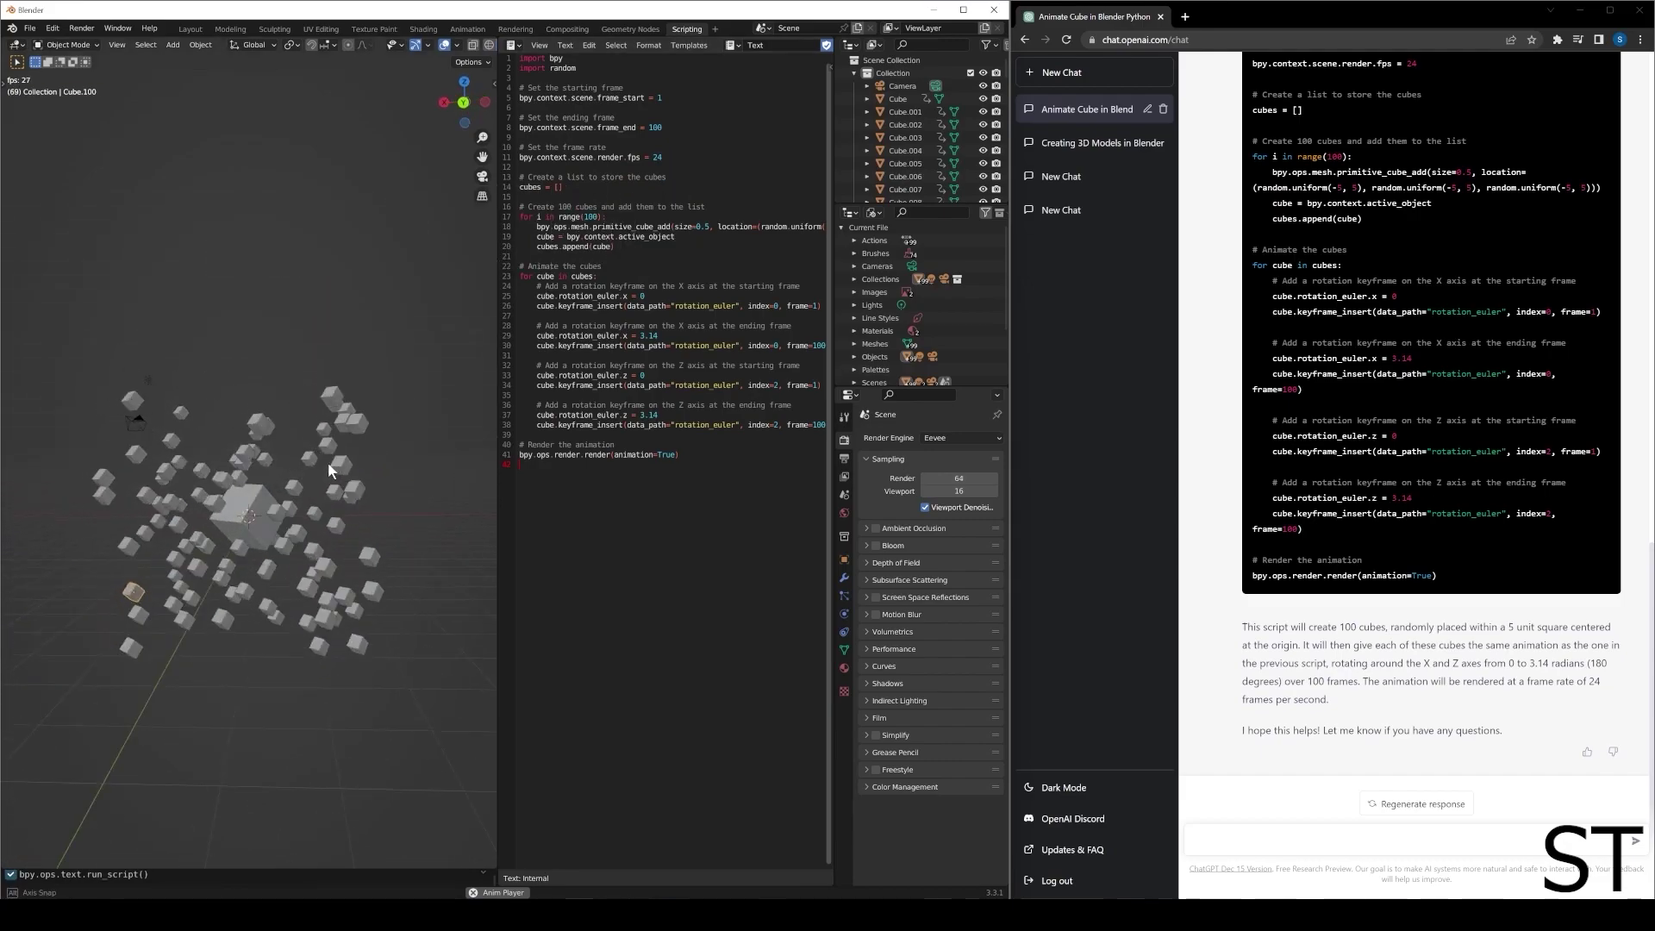
mouse_move(328, 462)
middle_down()
mouse_move(367, 461)
mouse_move(355, 440)
mouse_move(277, 478)
middle_up()
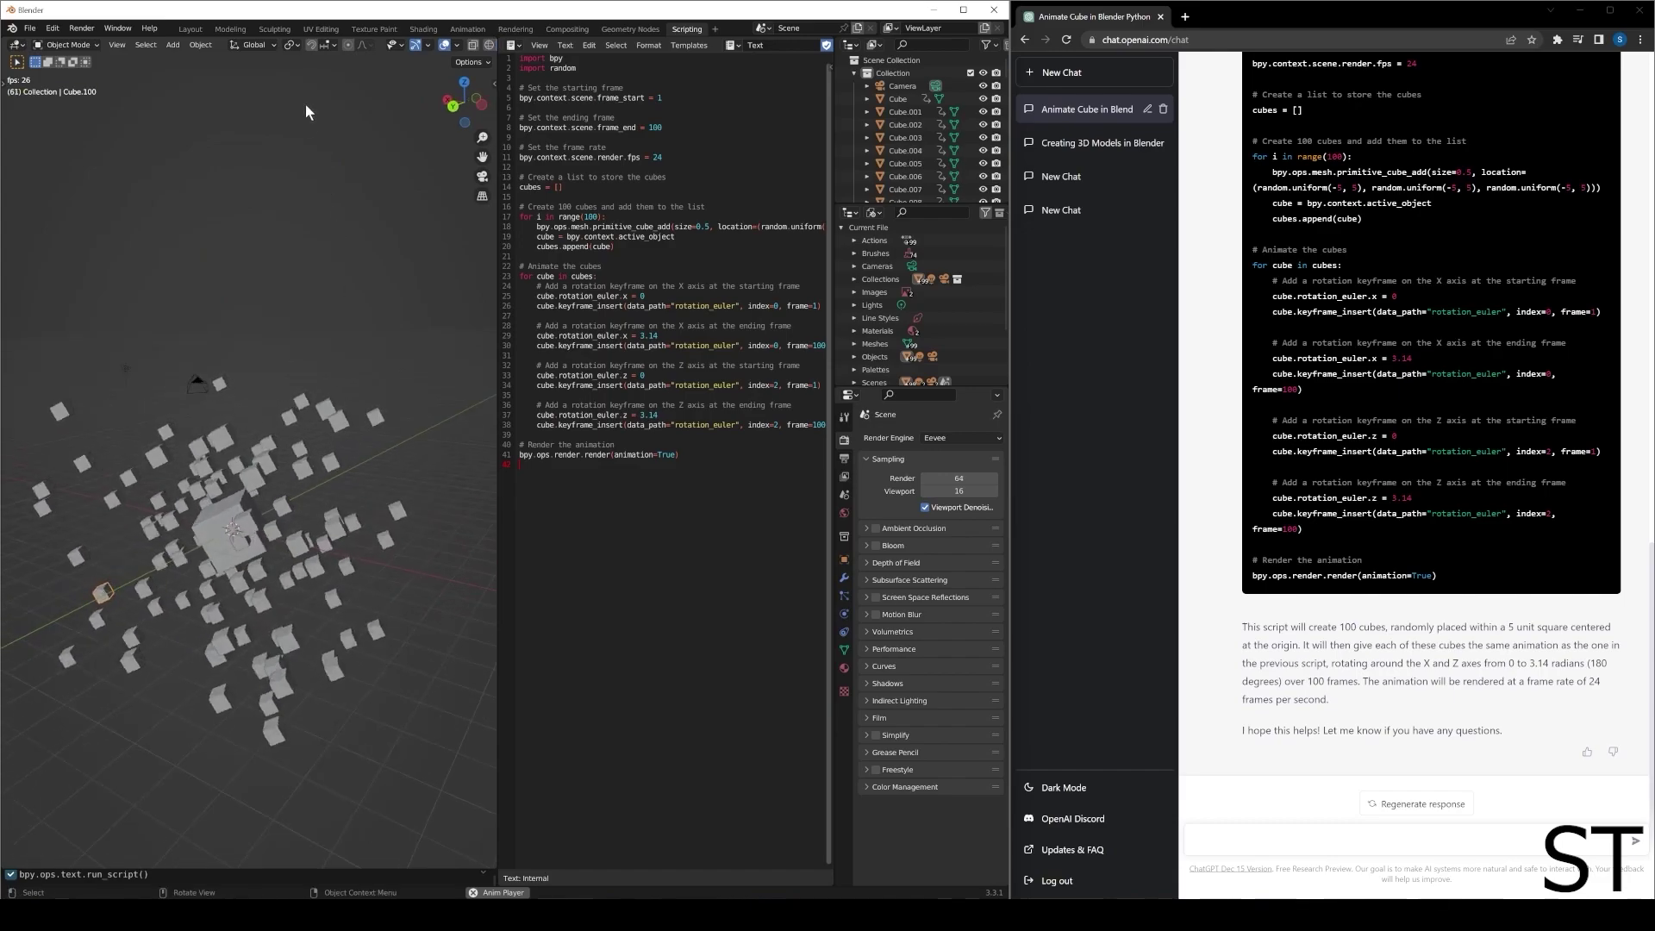
- Return to Layout, scrub to frame 38 to check the cube rotations, and stop playback
click(190, 29)
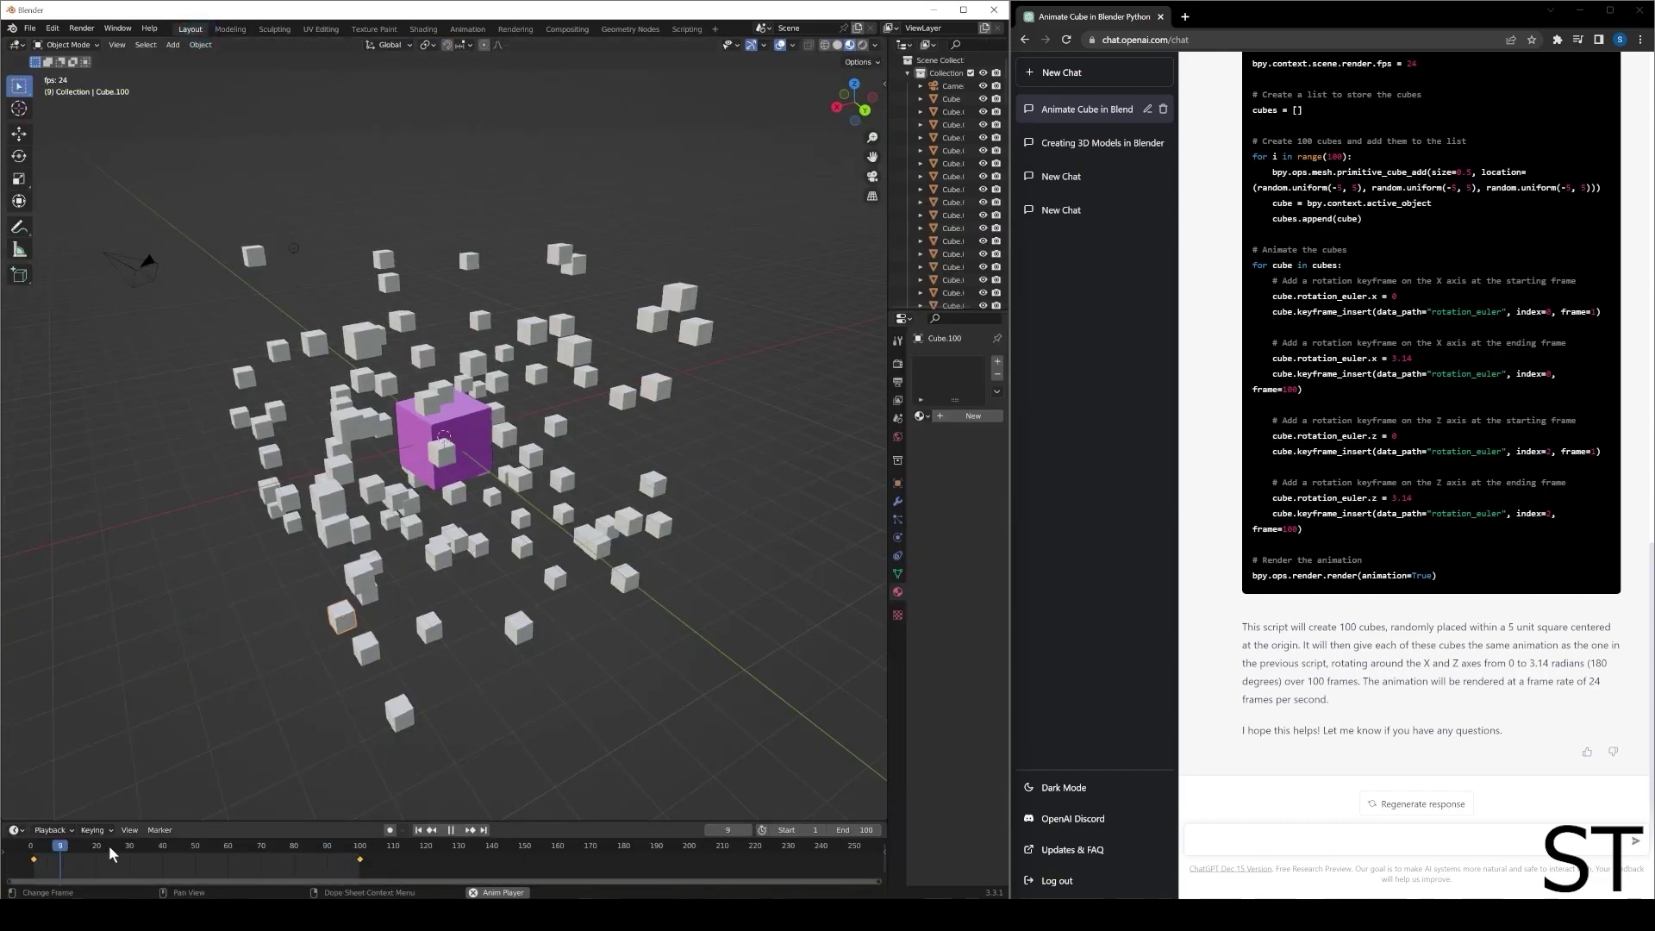
mouse_move(173, 852)
mouse_down()
mouse_move(307, 850)
mouse_move(174, 850)
mouse_move(231, 849)
mouse_up()
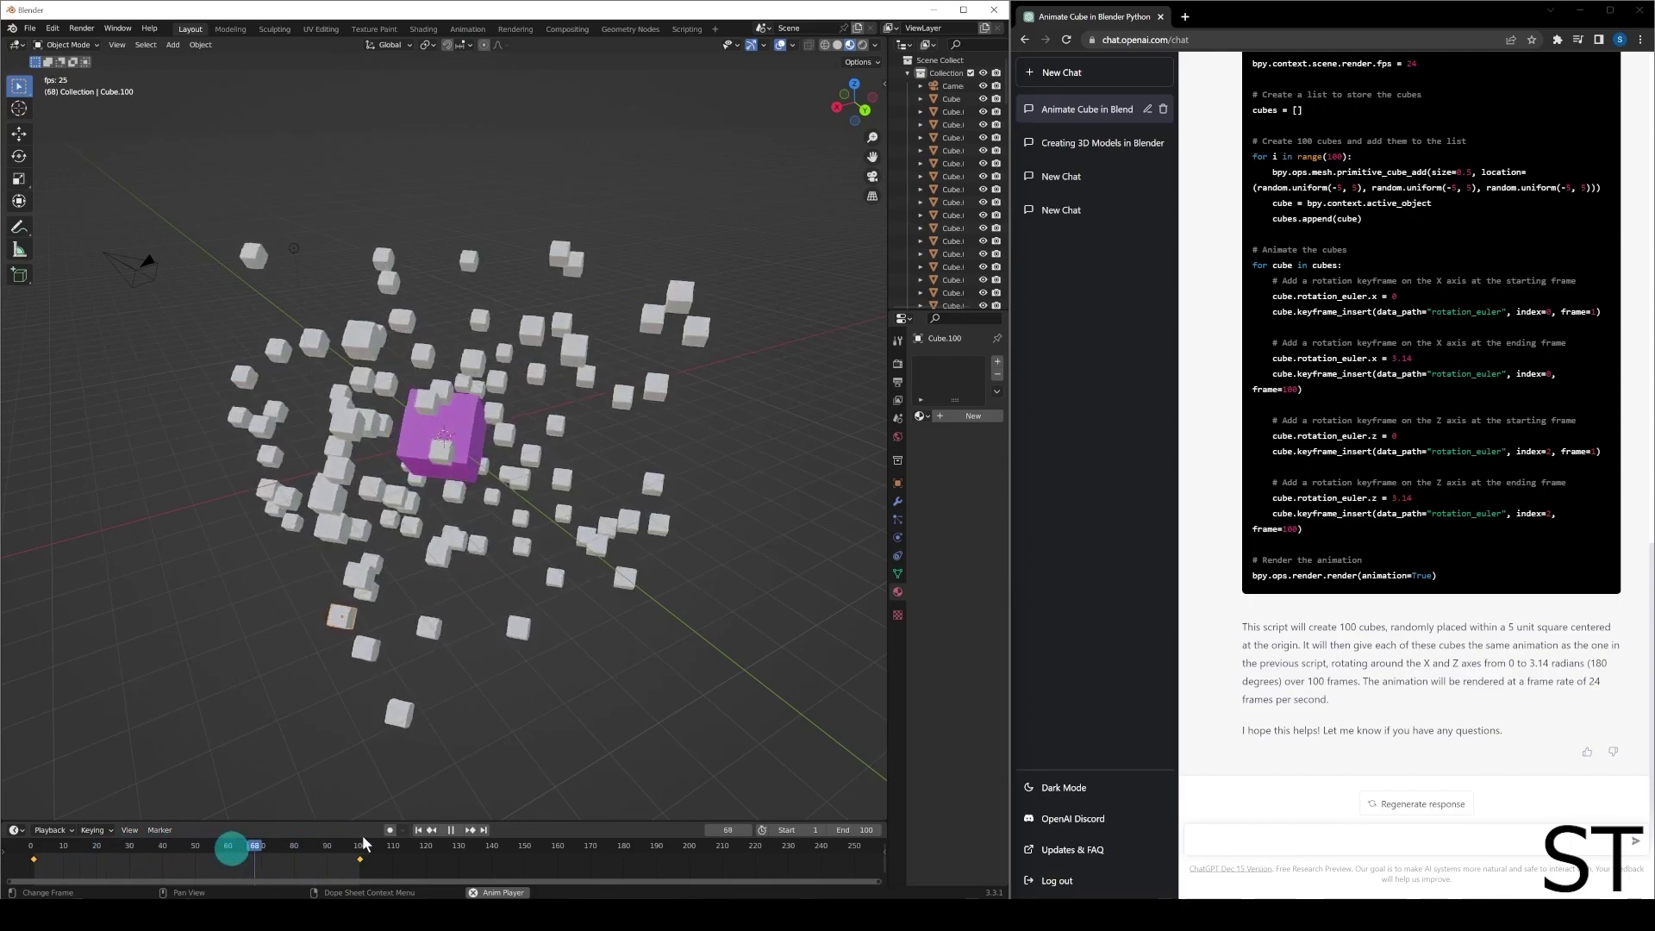
click(448, 830)
text(make the cubes move towards the center over the entire length of the ani)
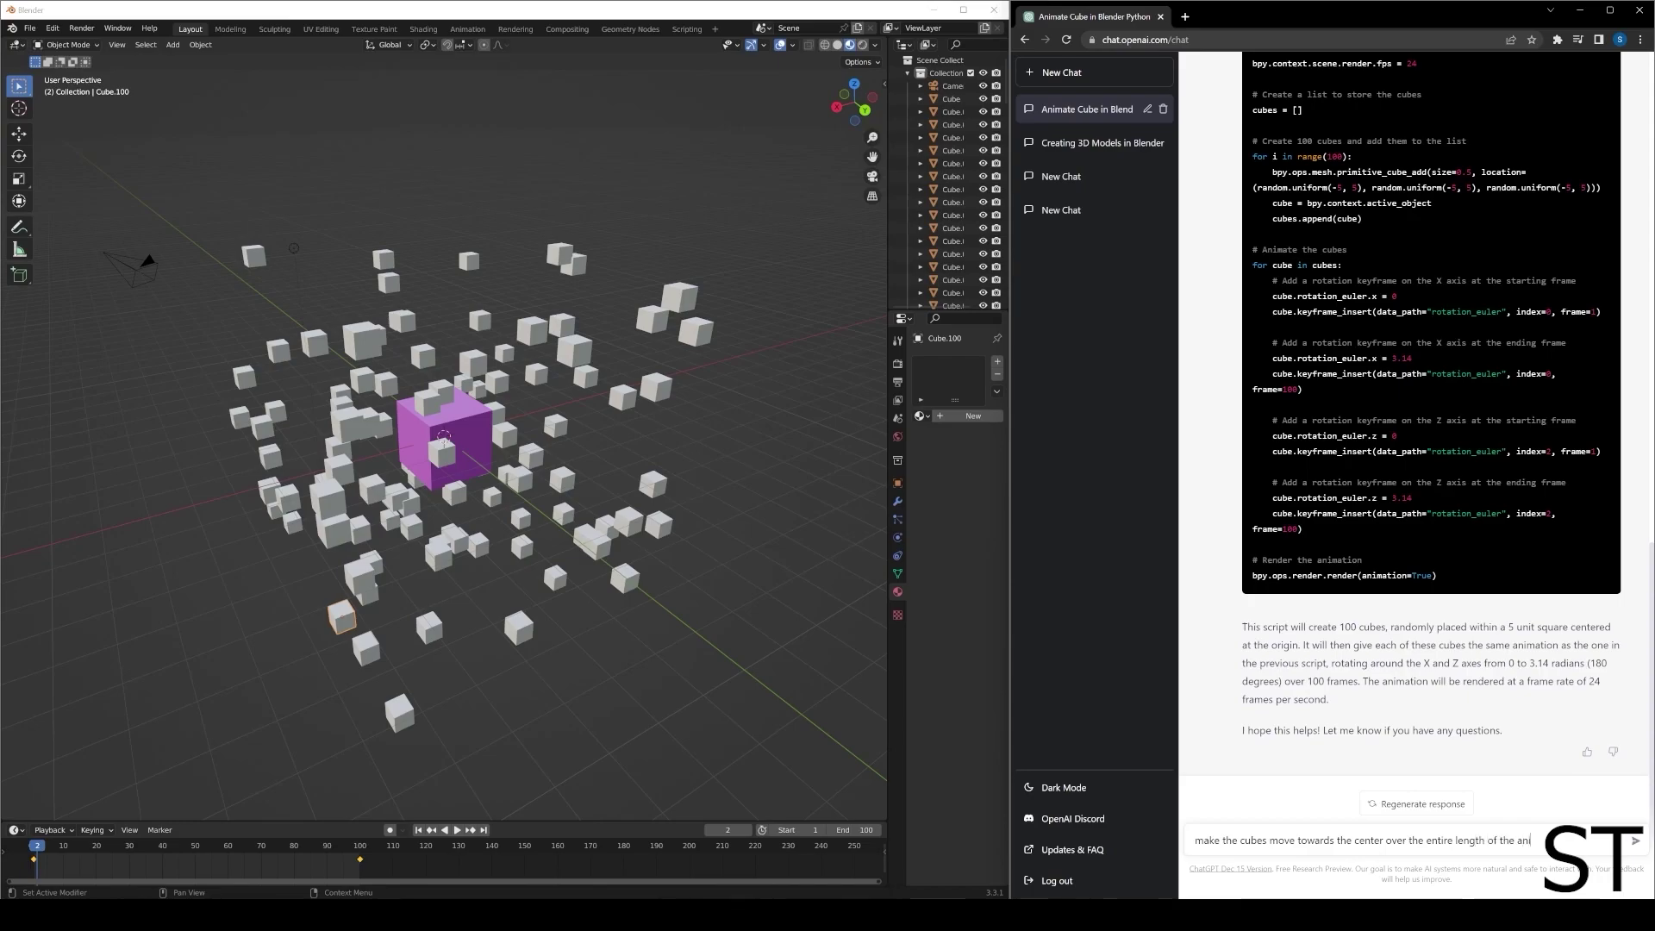
- Send ChatGPT the move-to-centre request, then play the animation and select a single cube
key(Return)
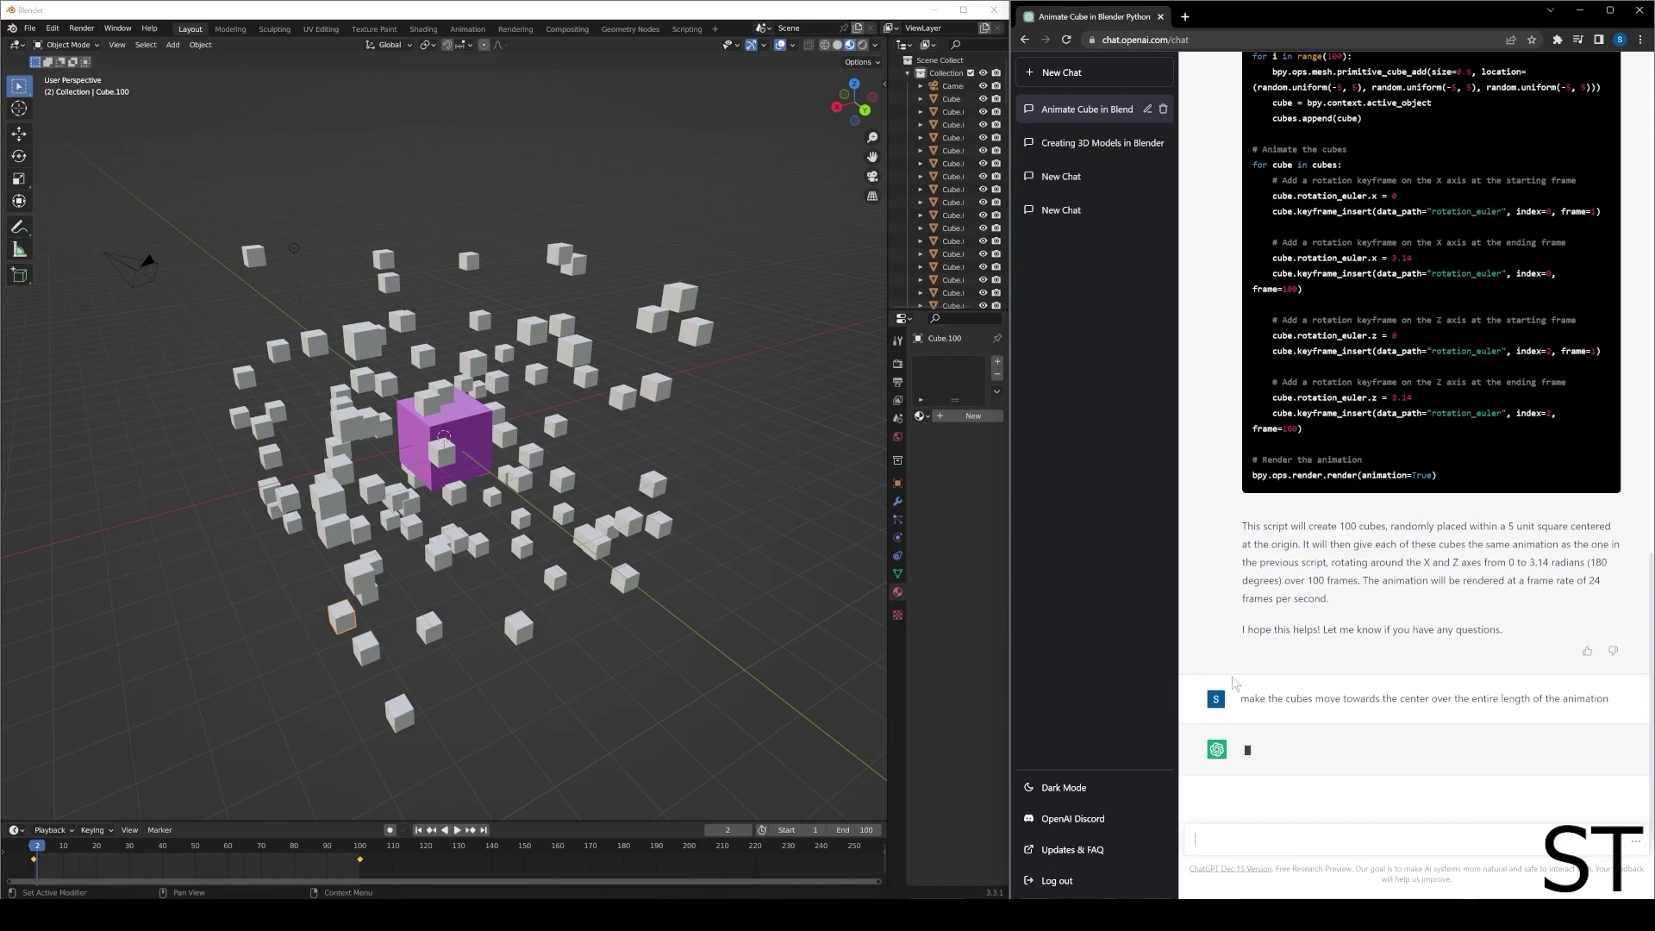
click(456, 831)
click(580, 479)
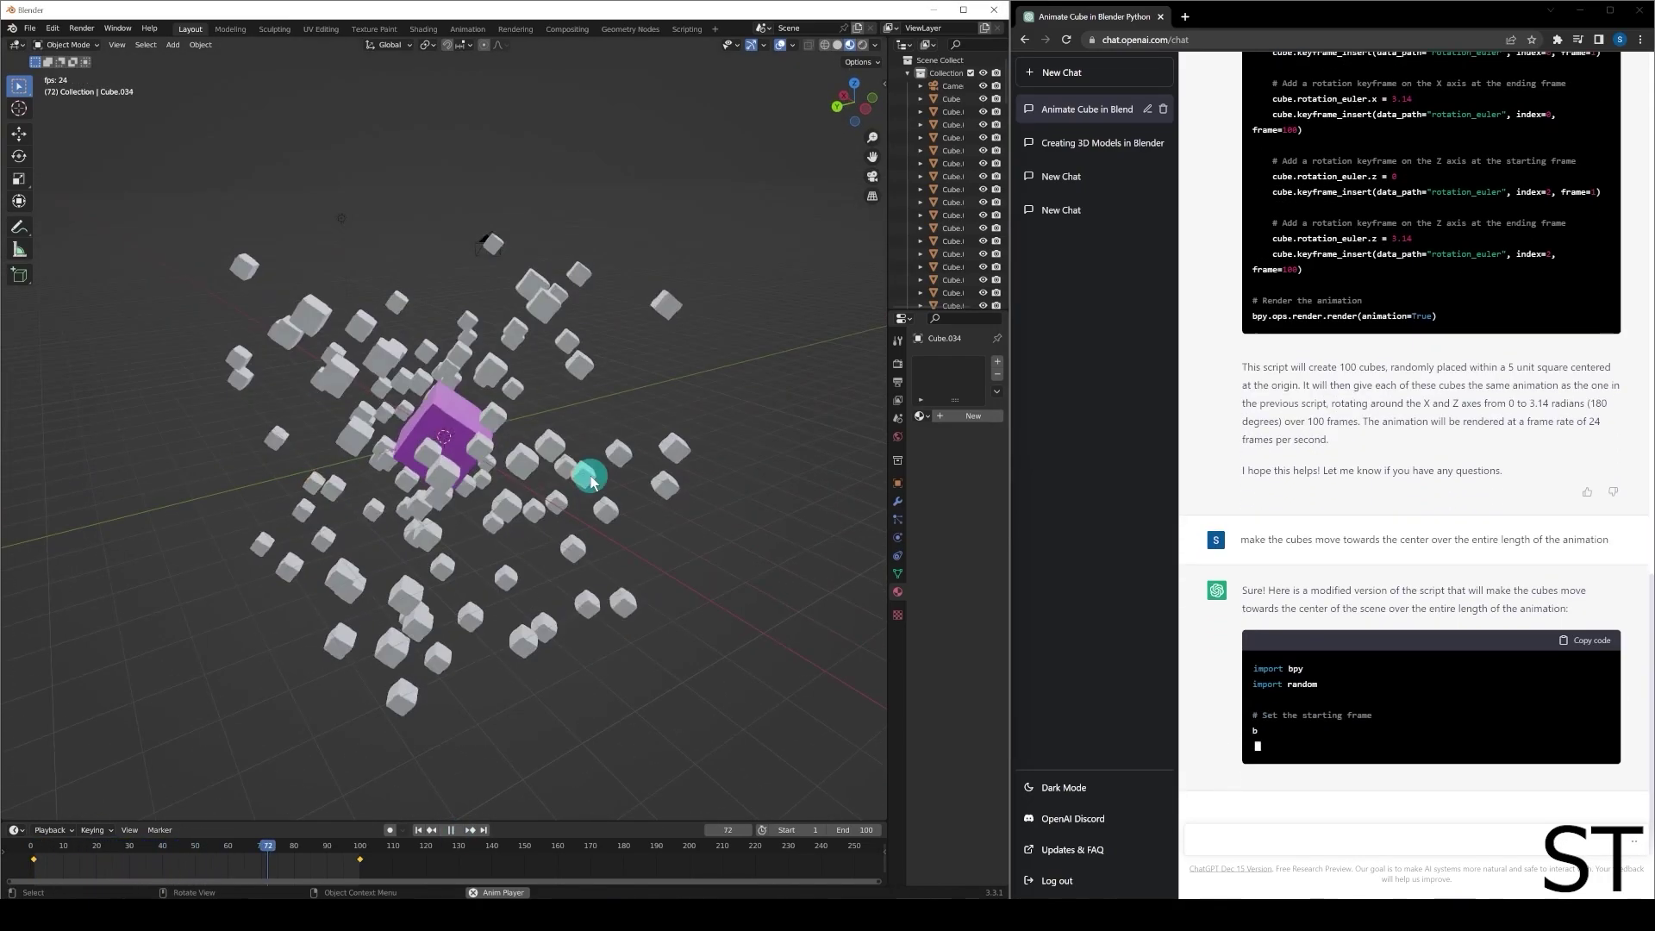
- Set another cube's base colour to blue, then select the large purple cube
click(974, 418)
click(973, 551)
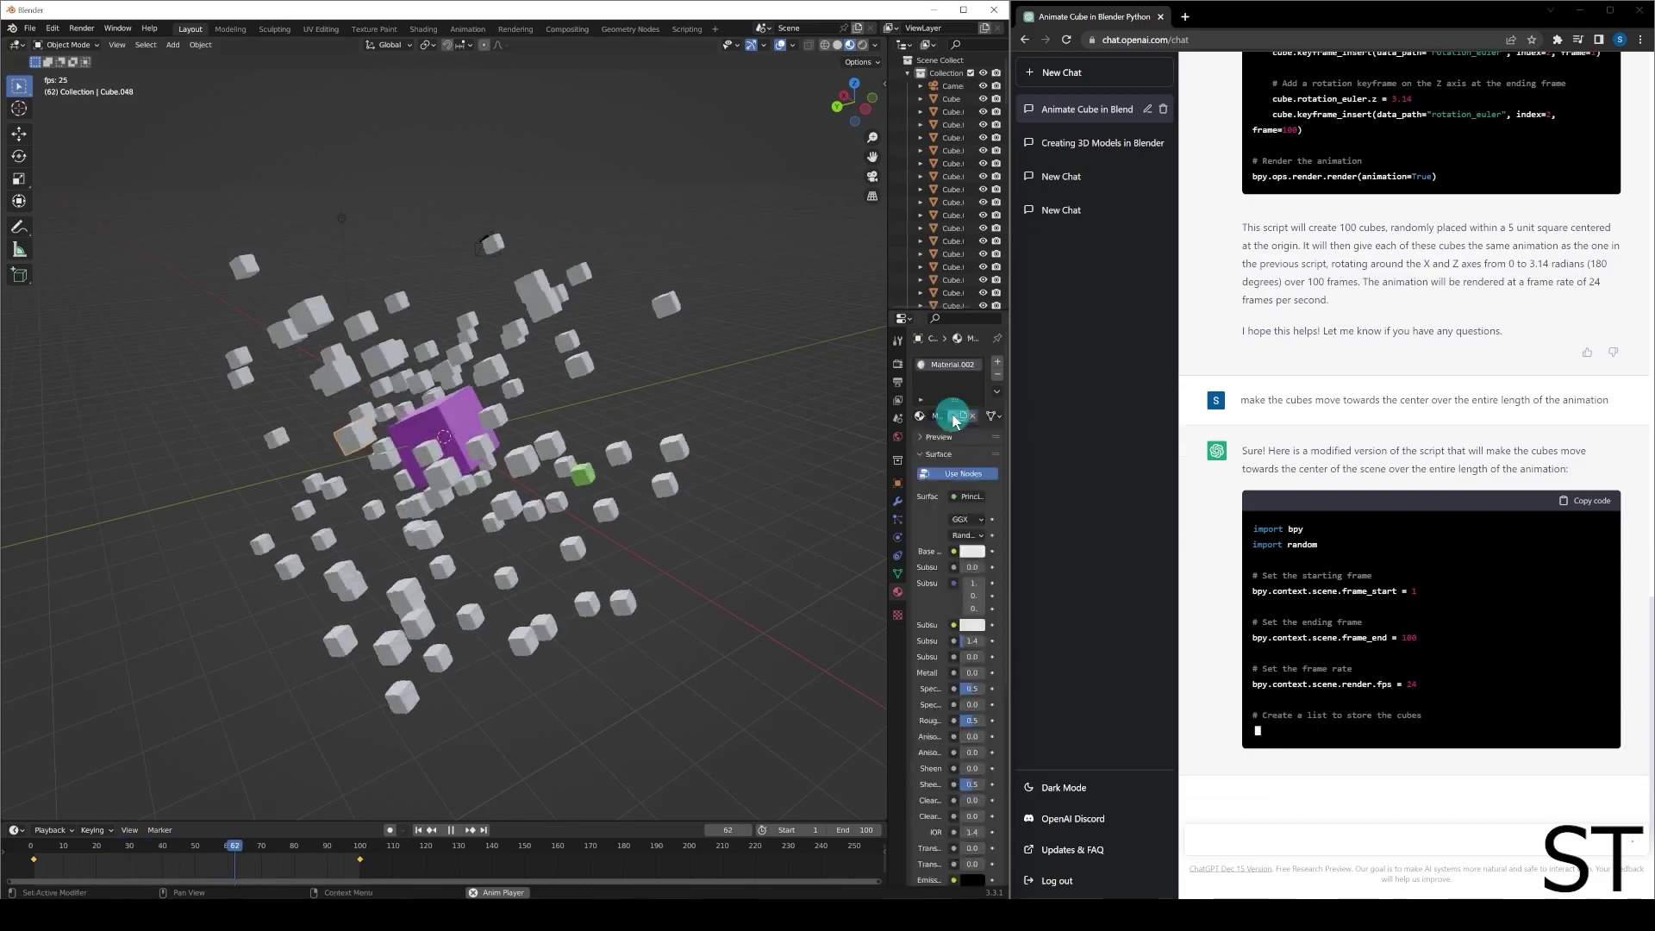
click(972, 551)
drag(945, 419, 939, 435)
middle_drag(834, 609, 862, 595)
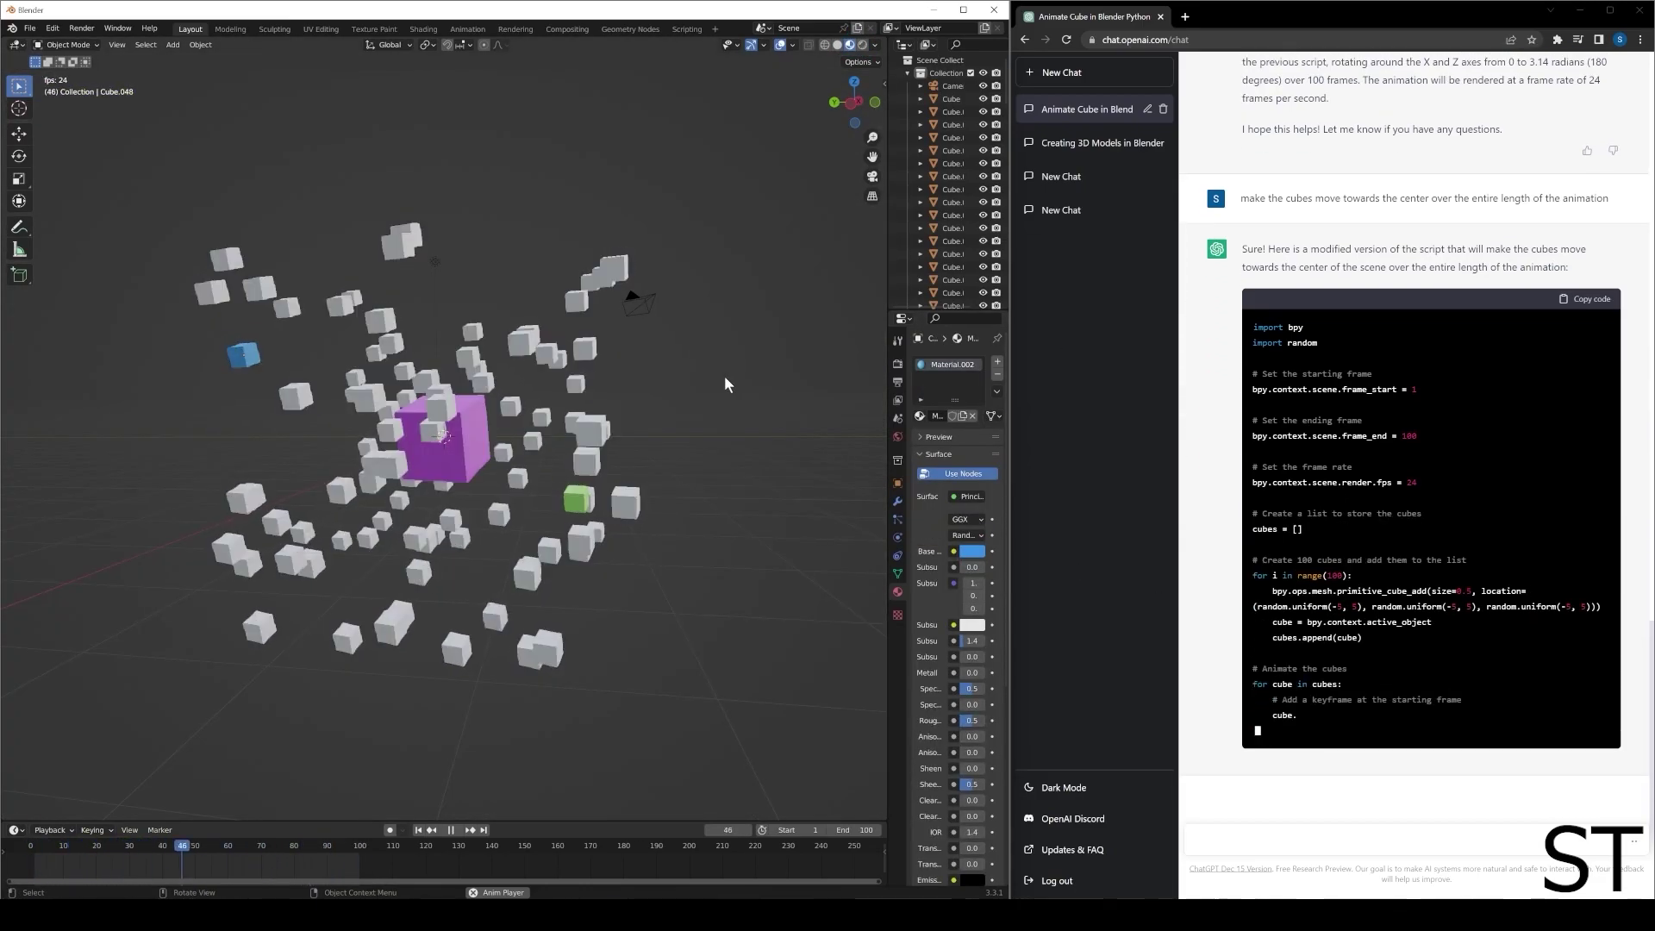
click(469, 452)
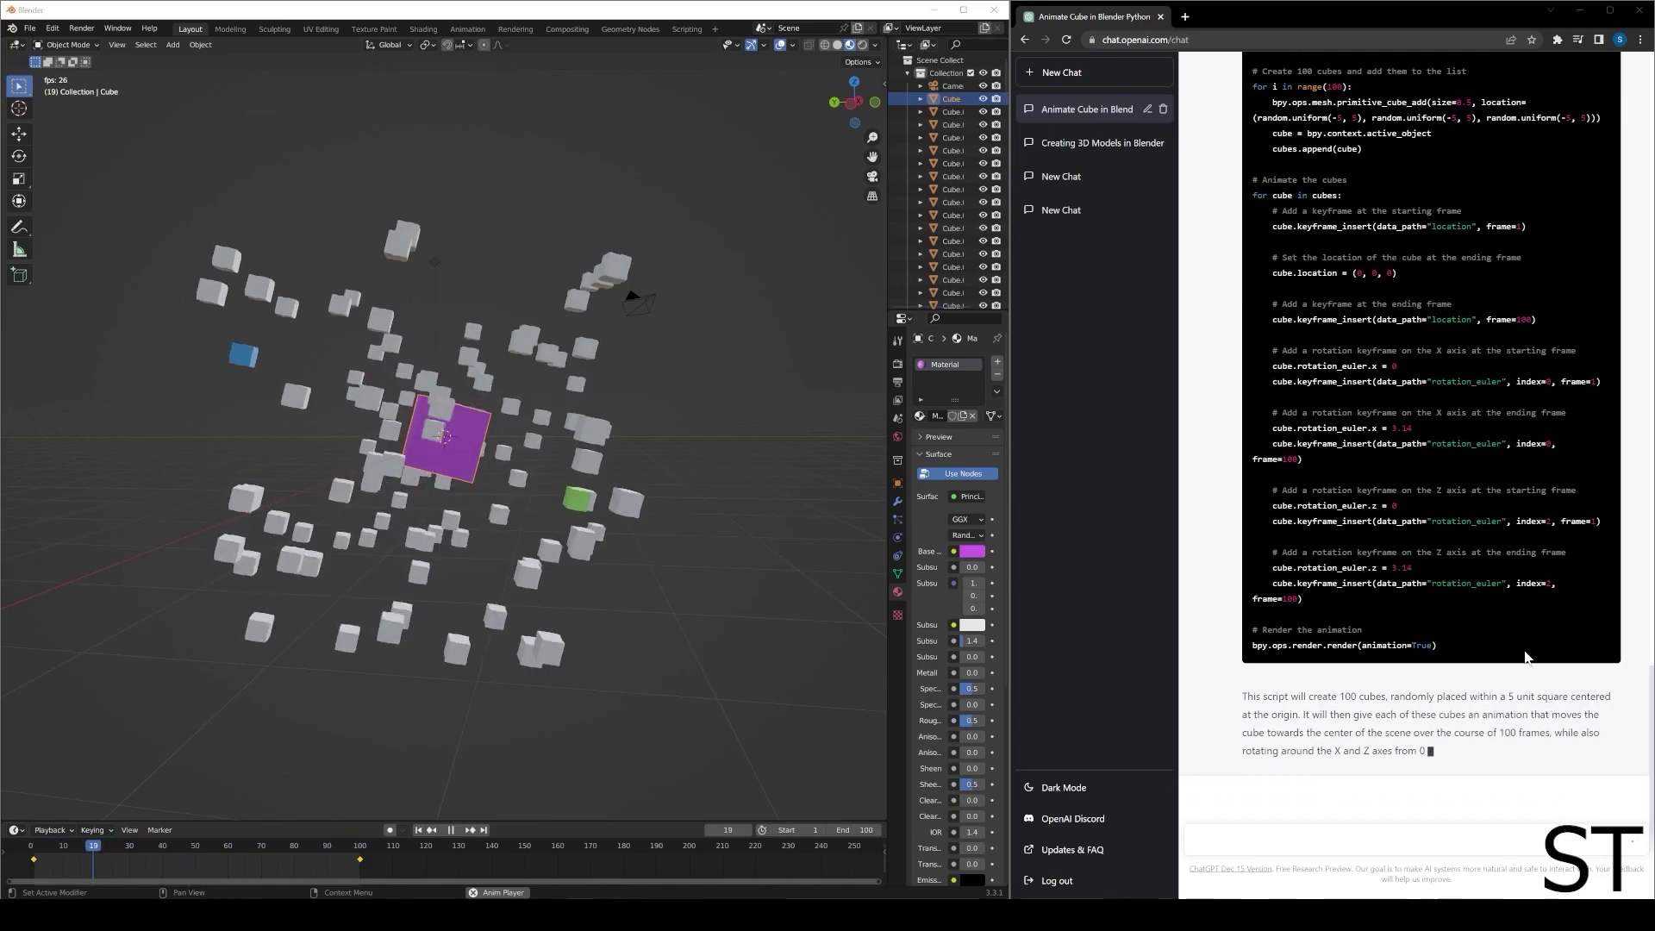
scroll(1478, 491, up, 5)
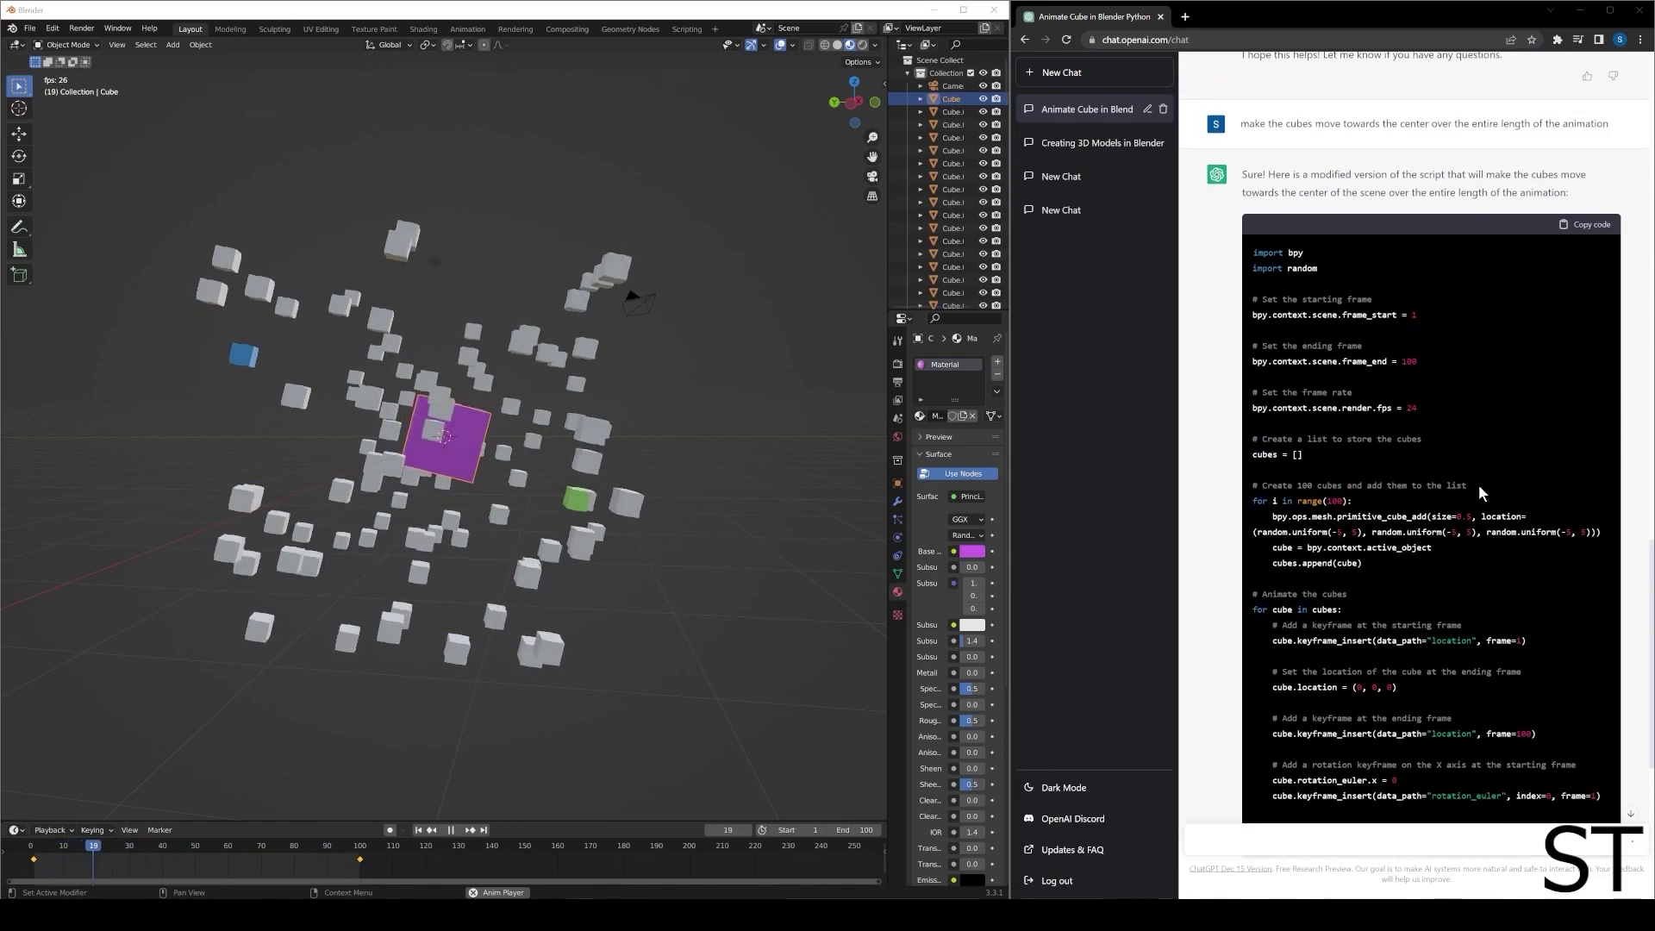
- Copy the new script code and delete every existing cube from the scene
click(1586, 224)
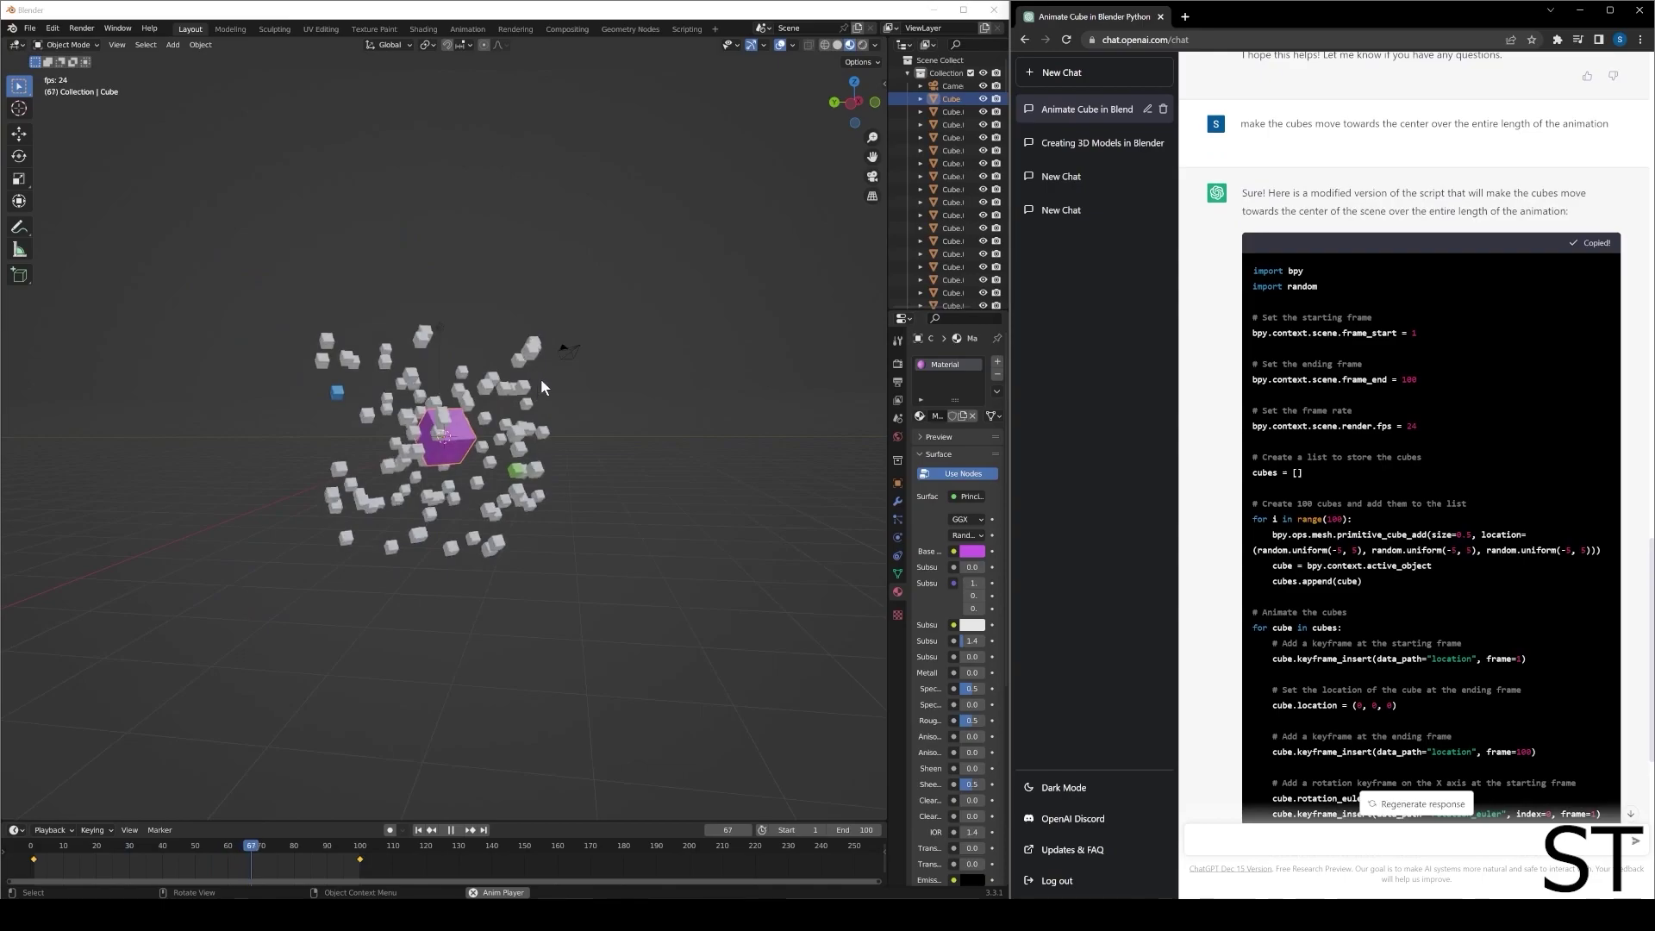
drag(562, 329, 297, 559)
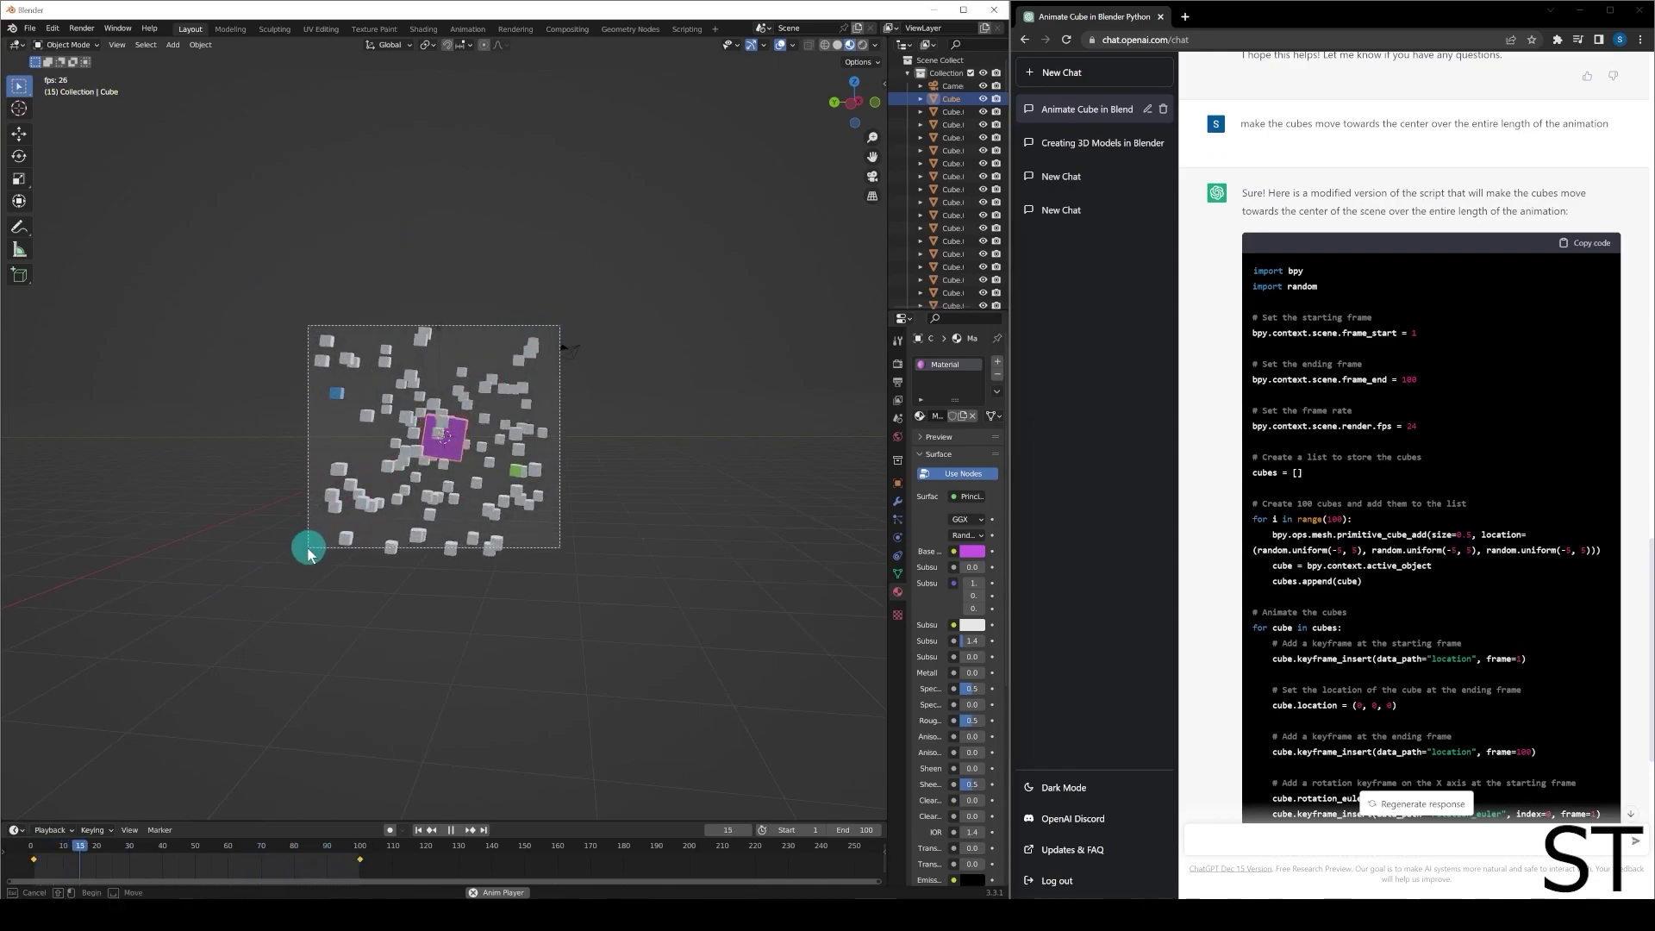
middle_drag(519, 462, 532, 469)
click(586, 395)
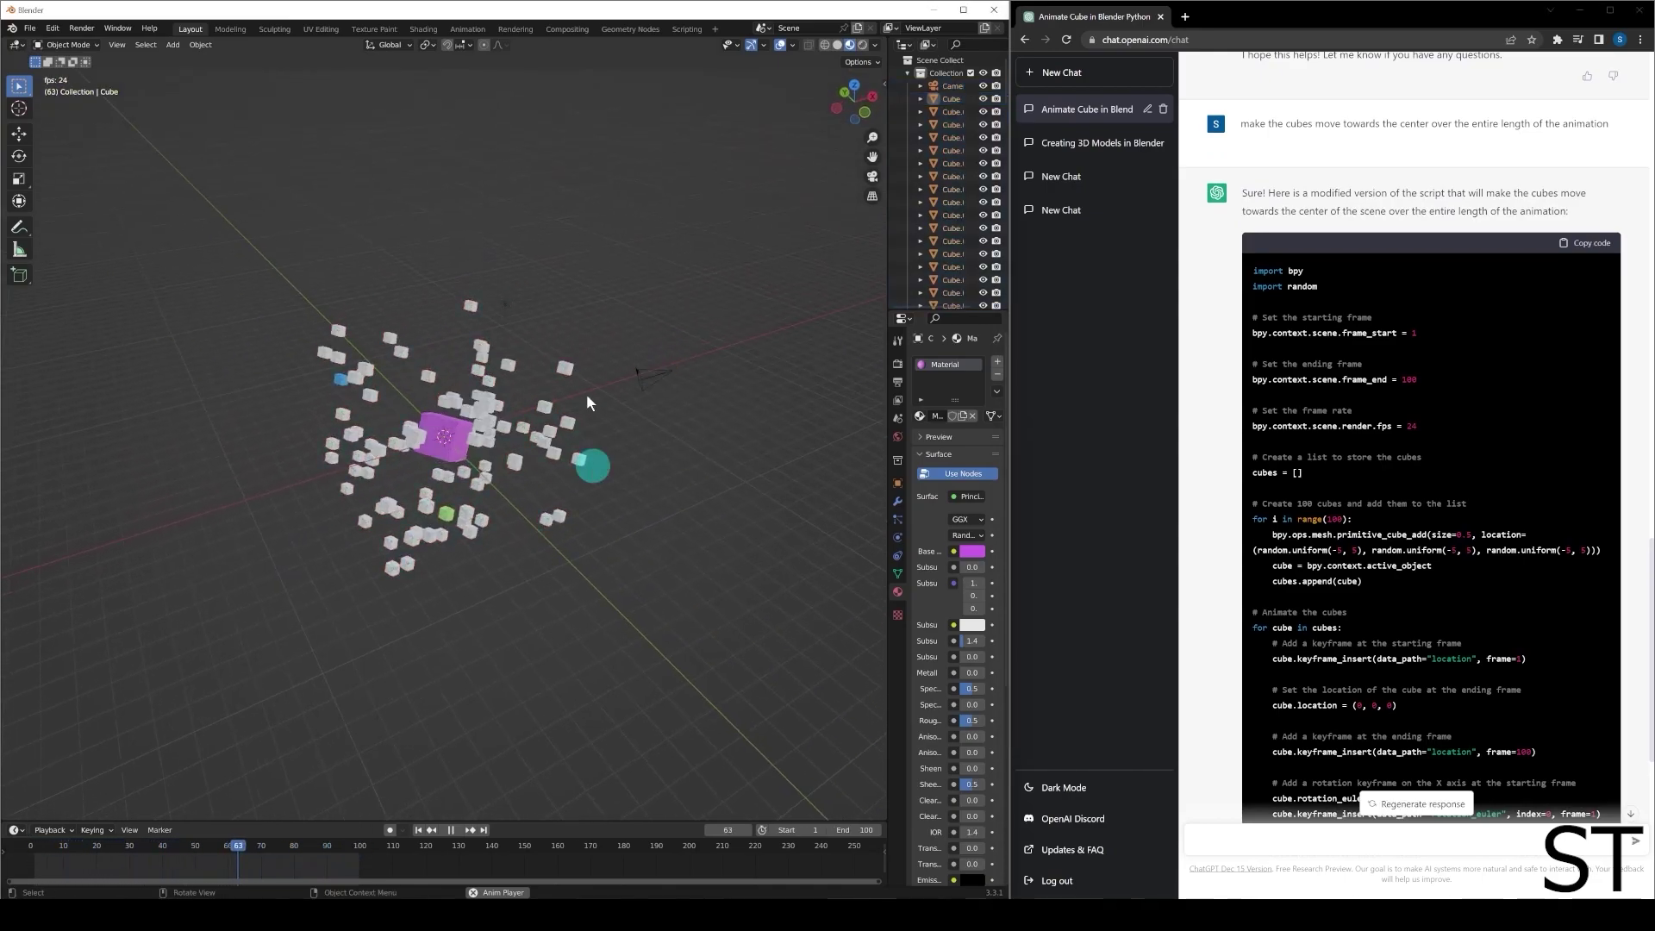
drag(574, 327, 289, 584)
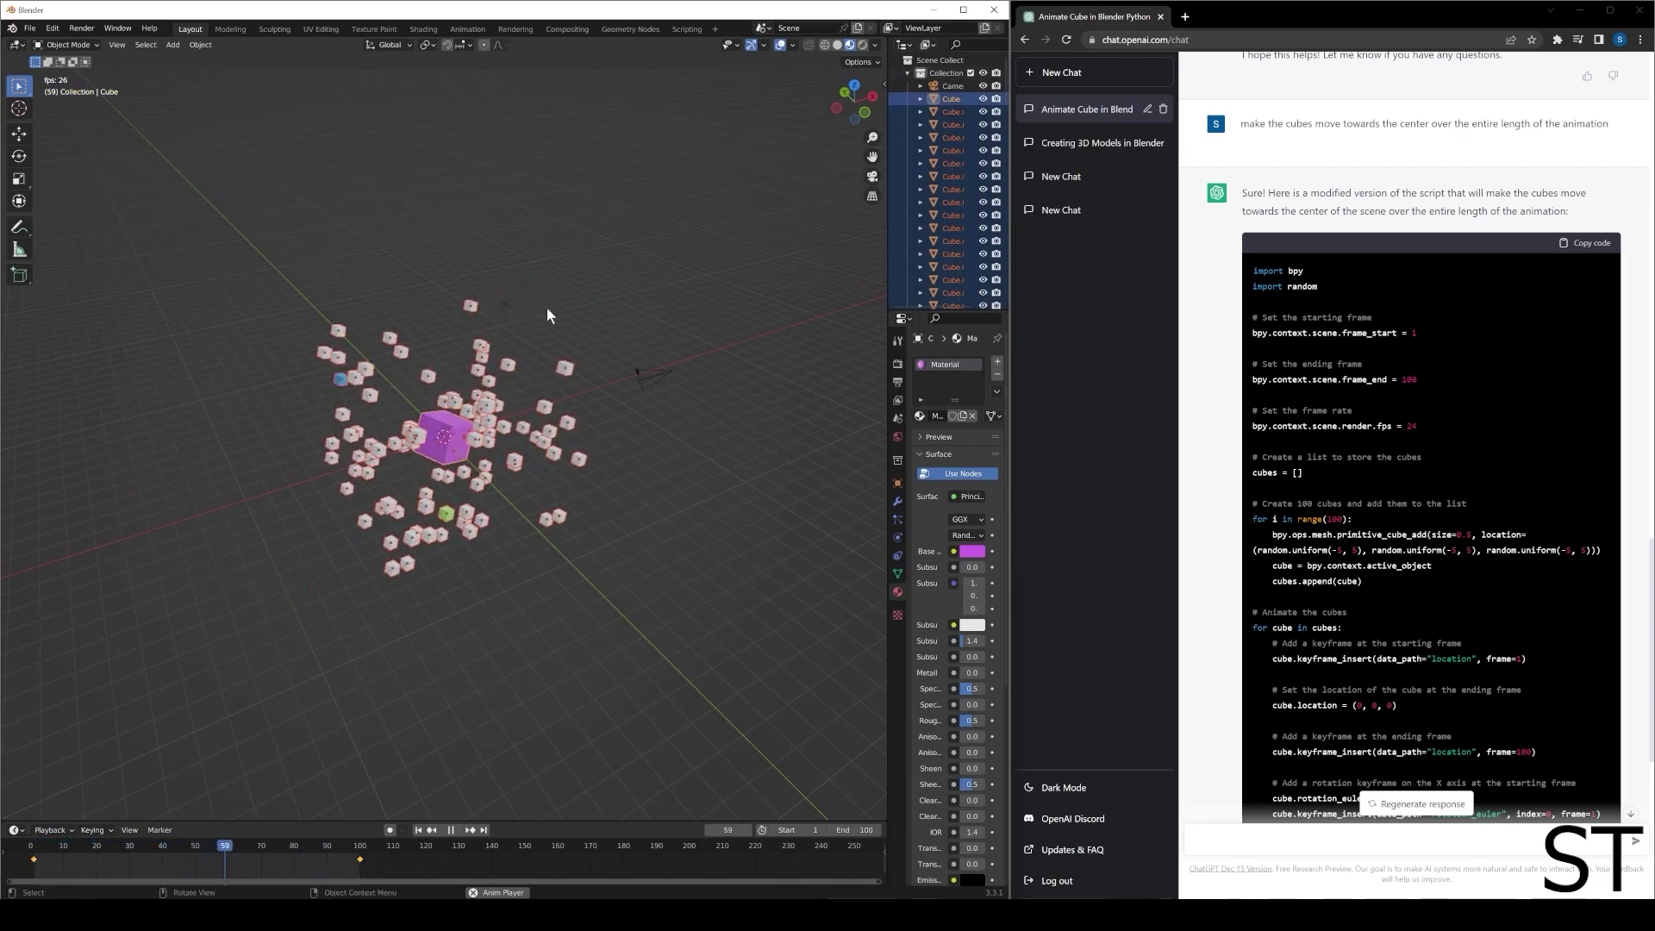
key(Delete)
- Replace the old script text in the Scripting editor with the pasted centre-moving code
click(693, 31)
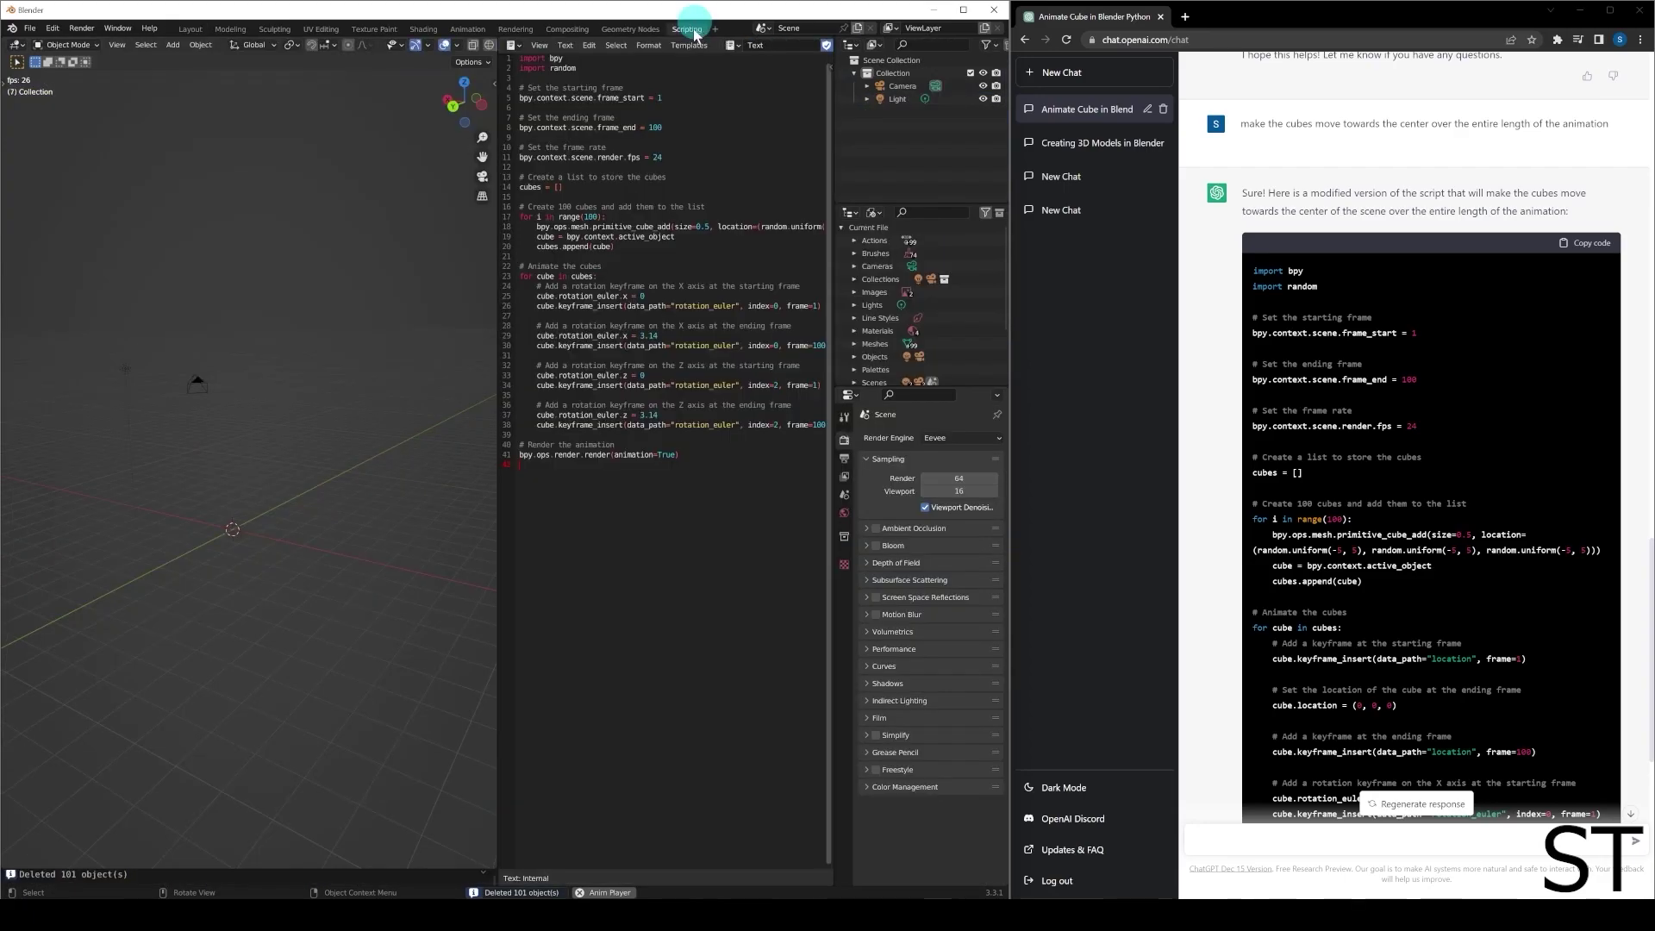
mouse_move(692, 569)
mouse_down()
mouse_move(528, 176)
mouse_move(515, 62)
mouse_up()
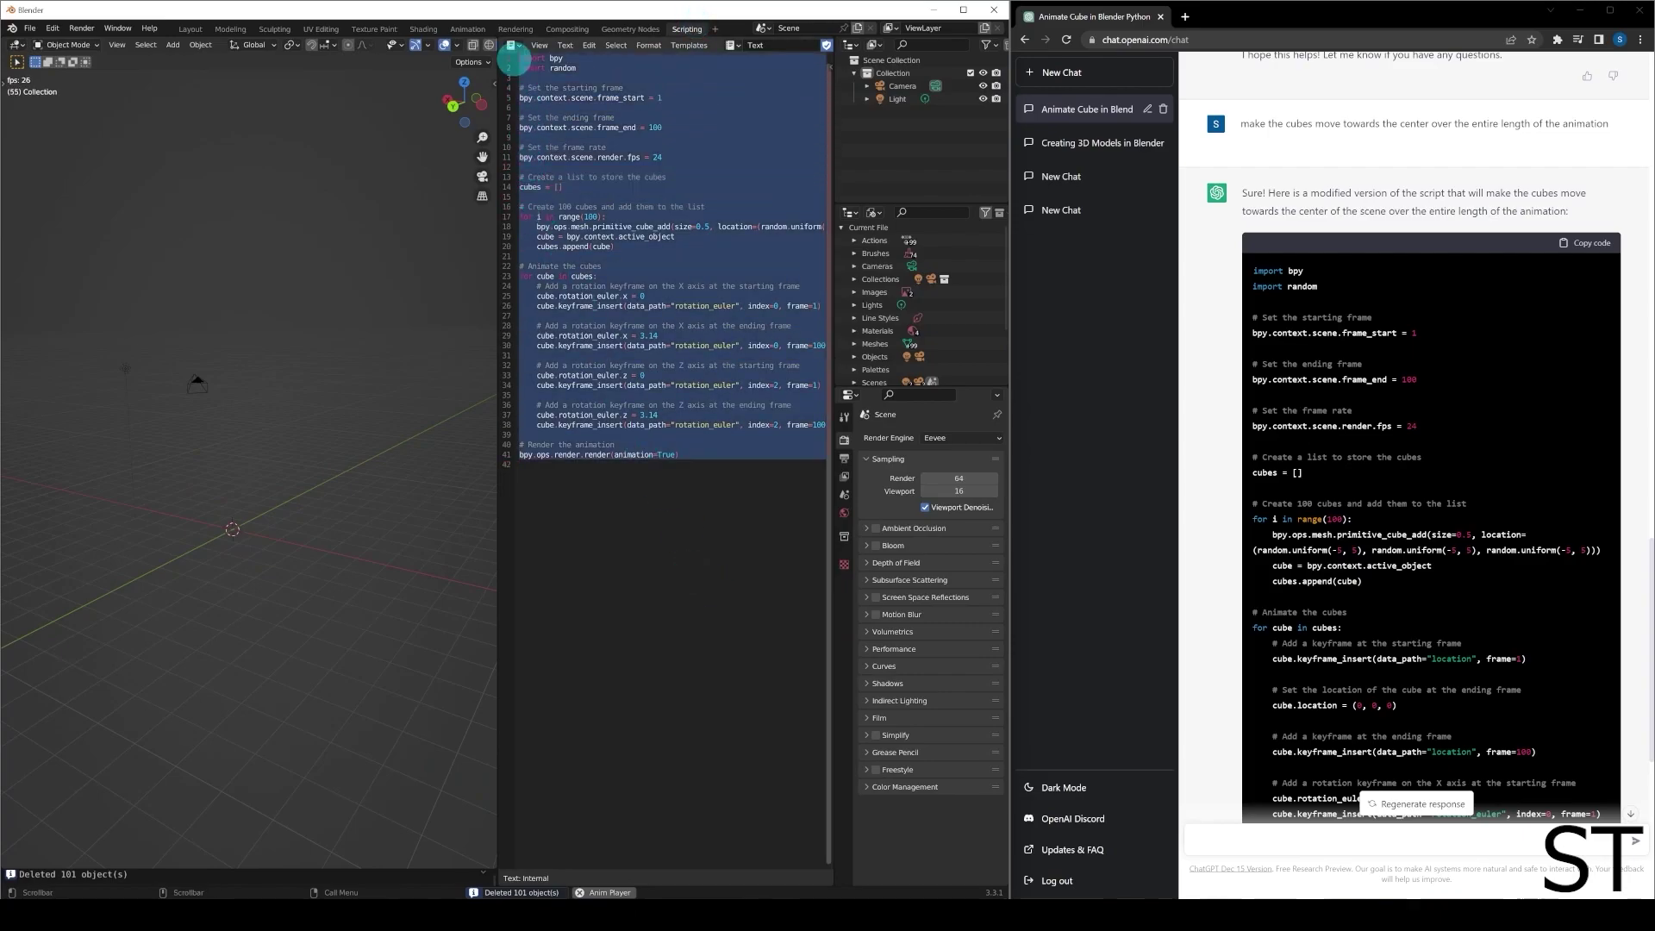
key(Delete)
right_click(634, 203)
click(618, 199)
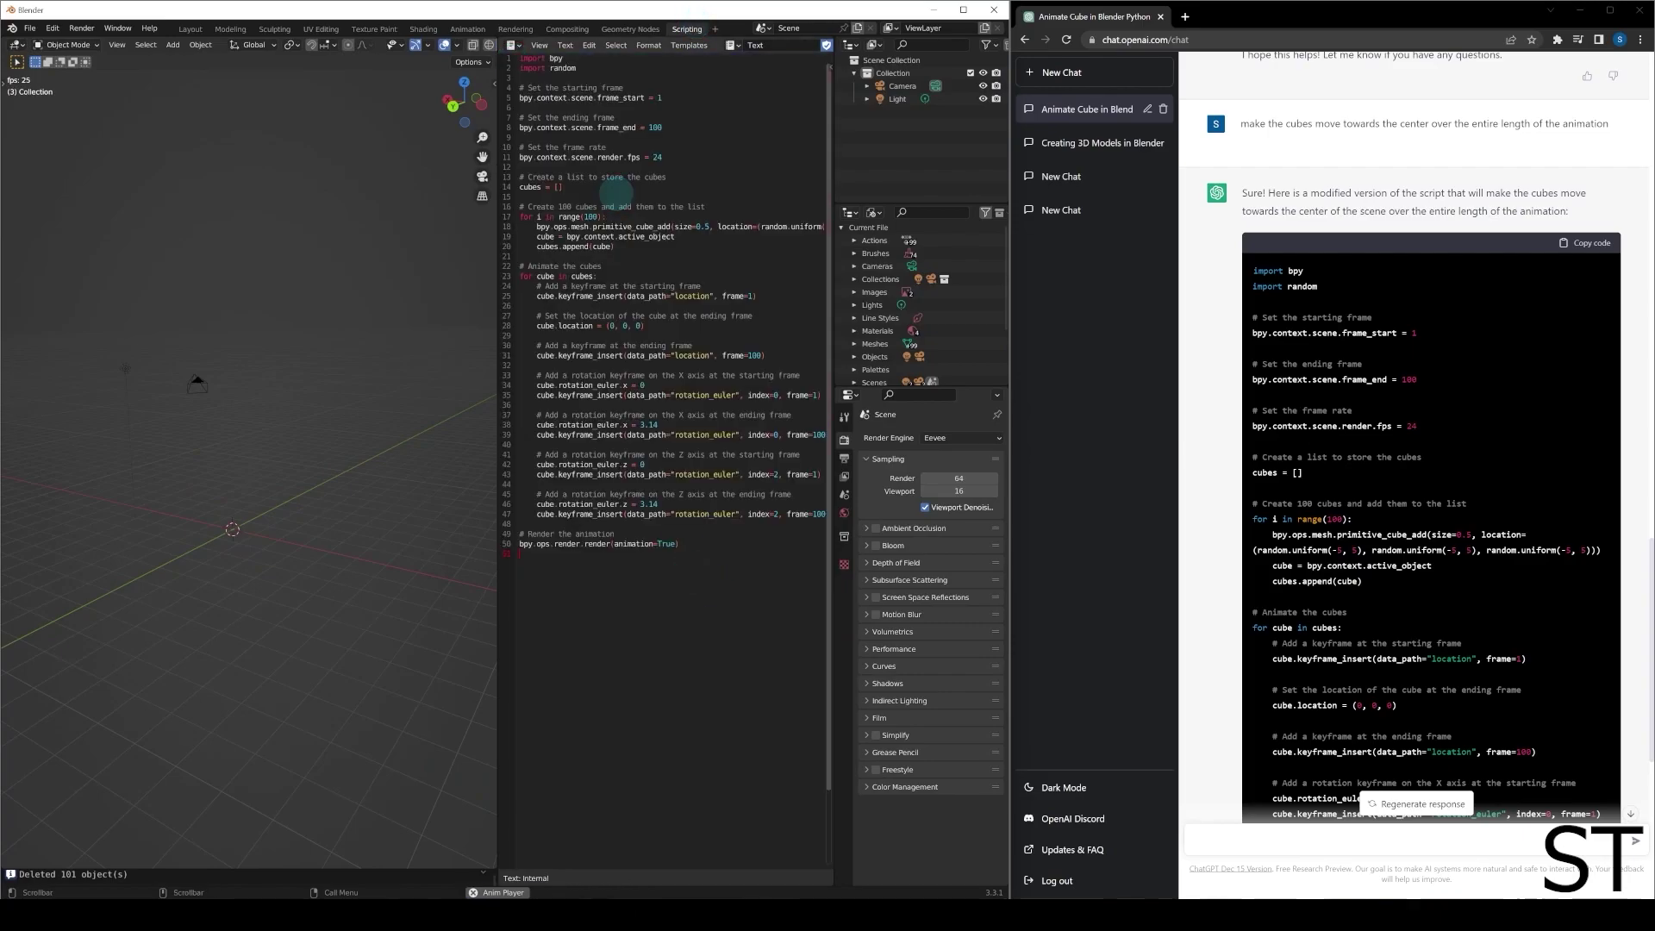
click(573, 47)
- Run the pasted script to create 100 new cubes, inspect them, and return to Layout
click(598, 184)
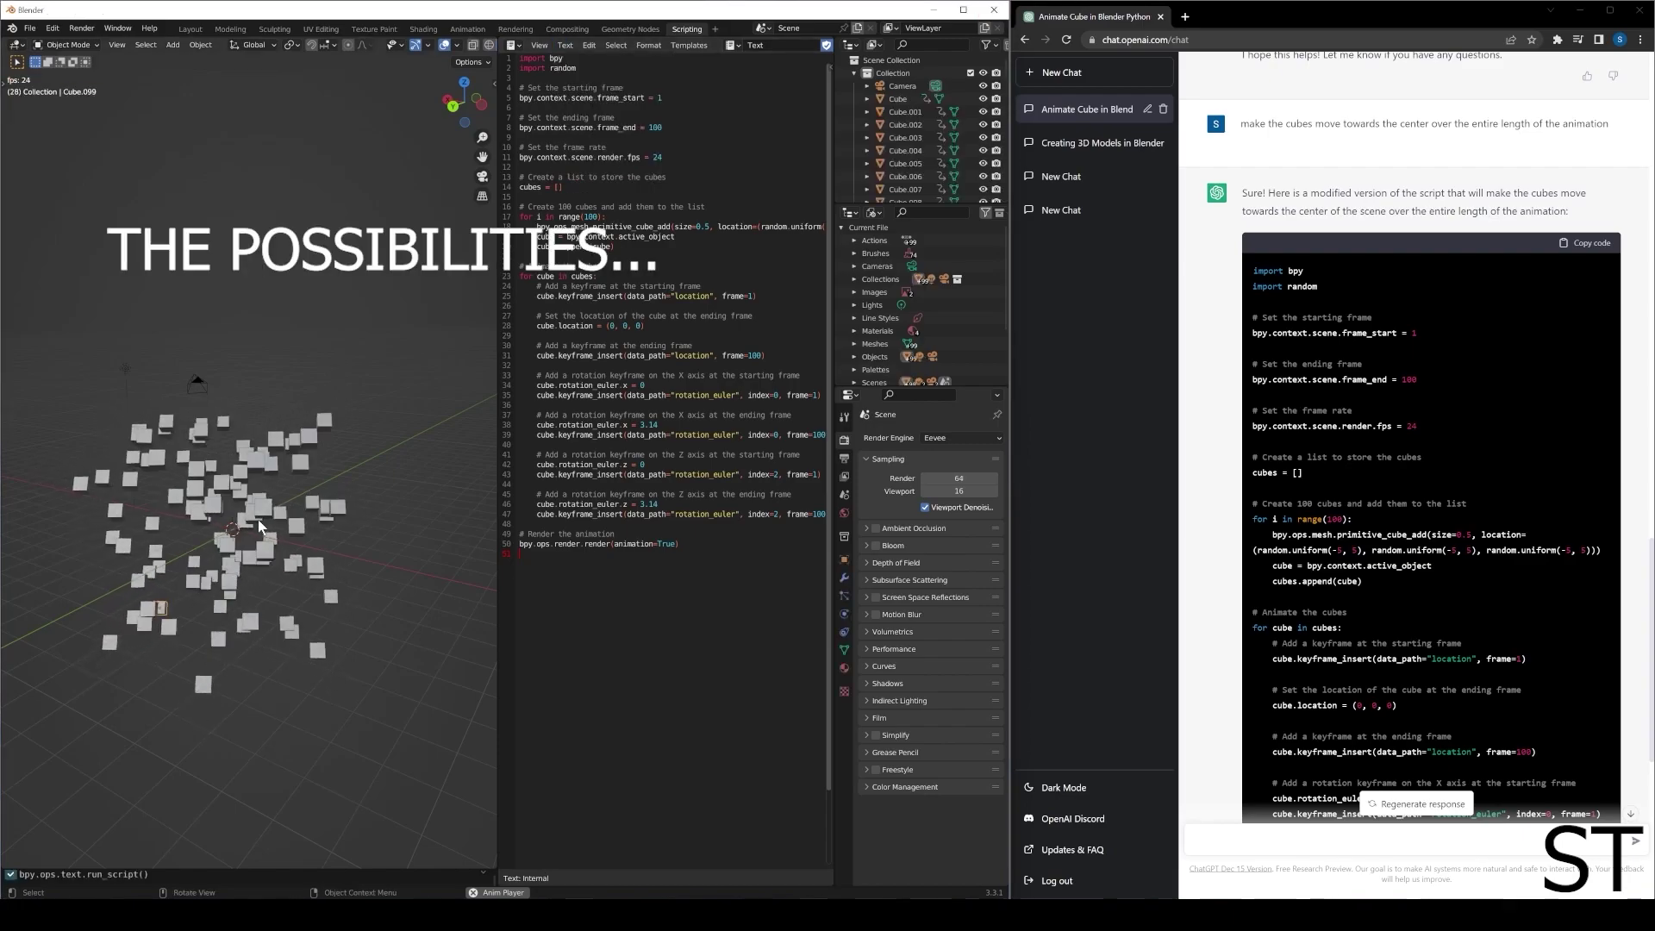
scroll(181, 579, up, 2)
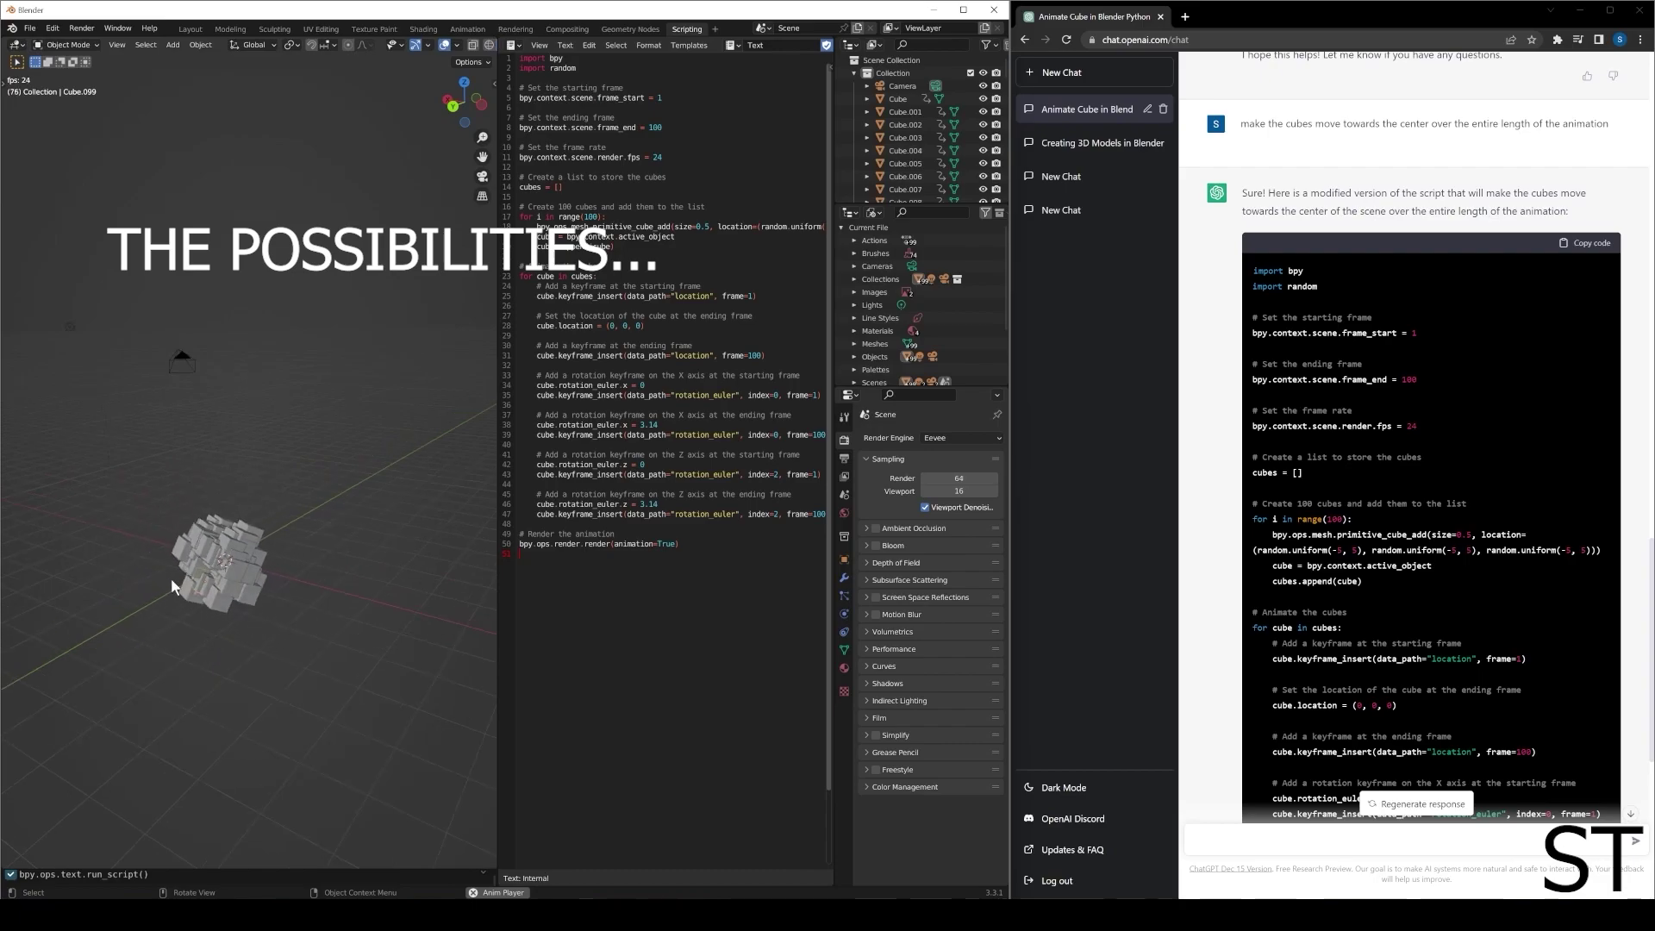
middle_drag(188, 561, 300, 525)
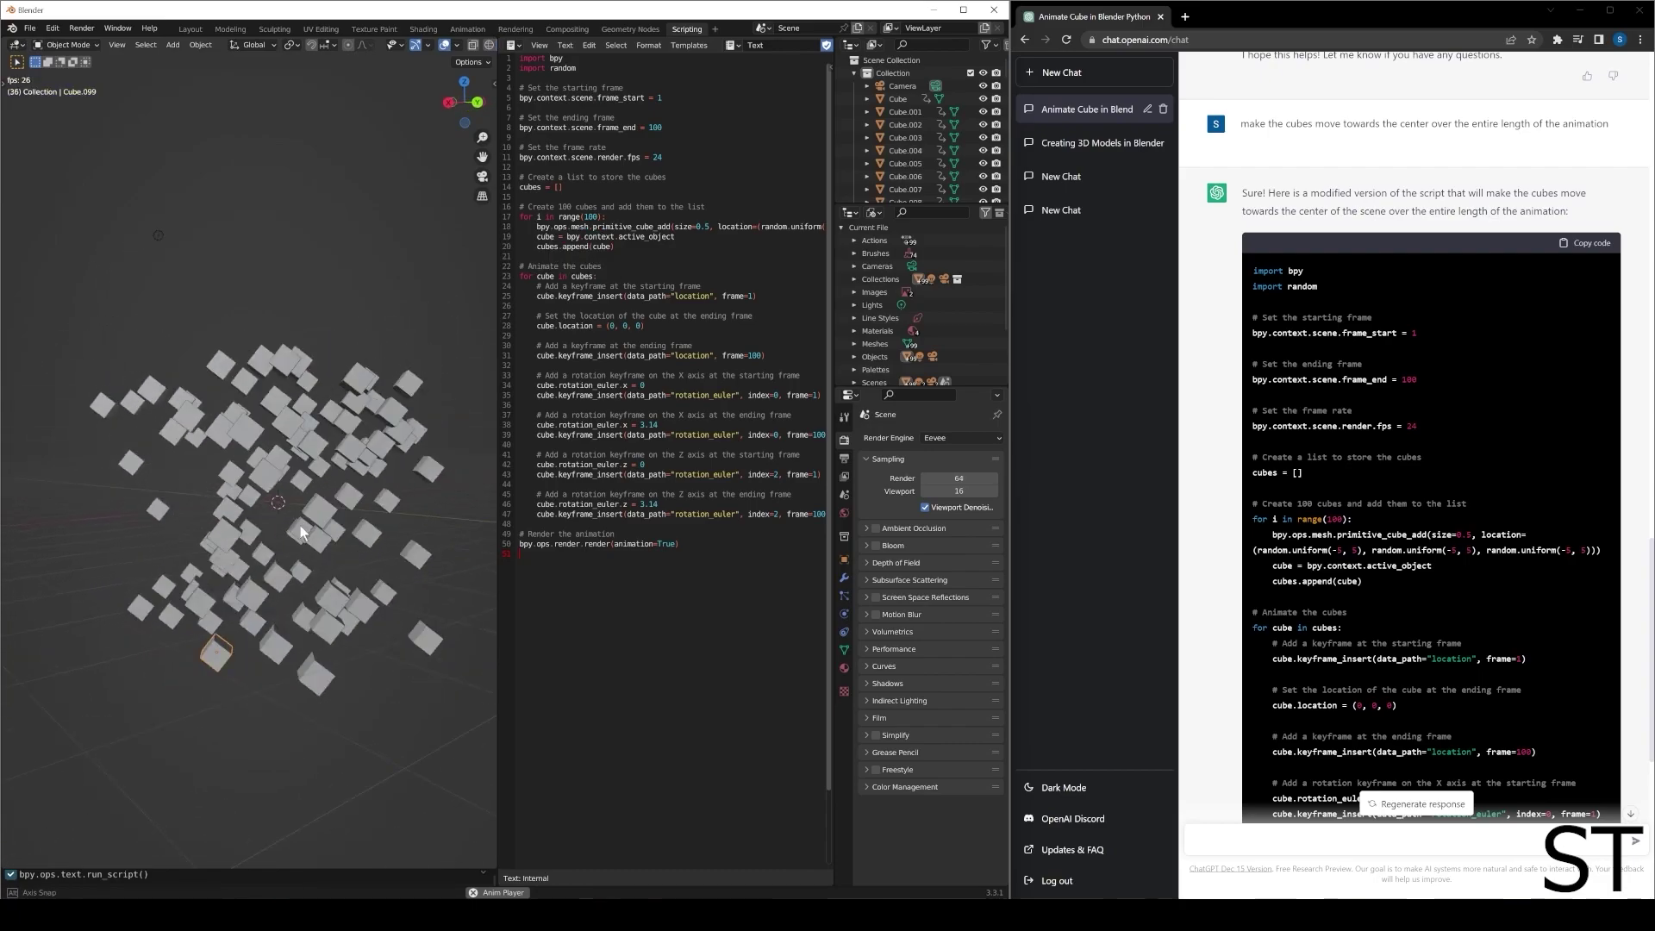
click(197, 31)
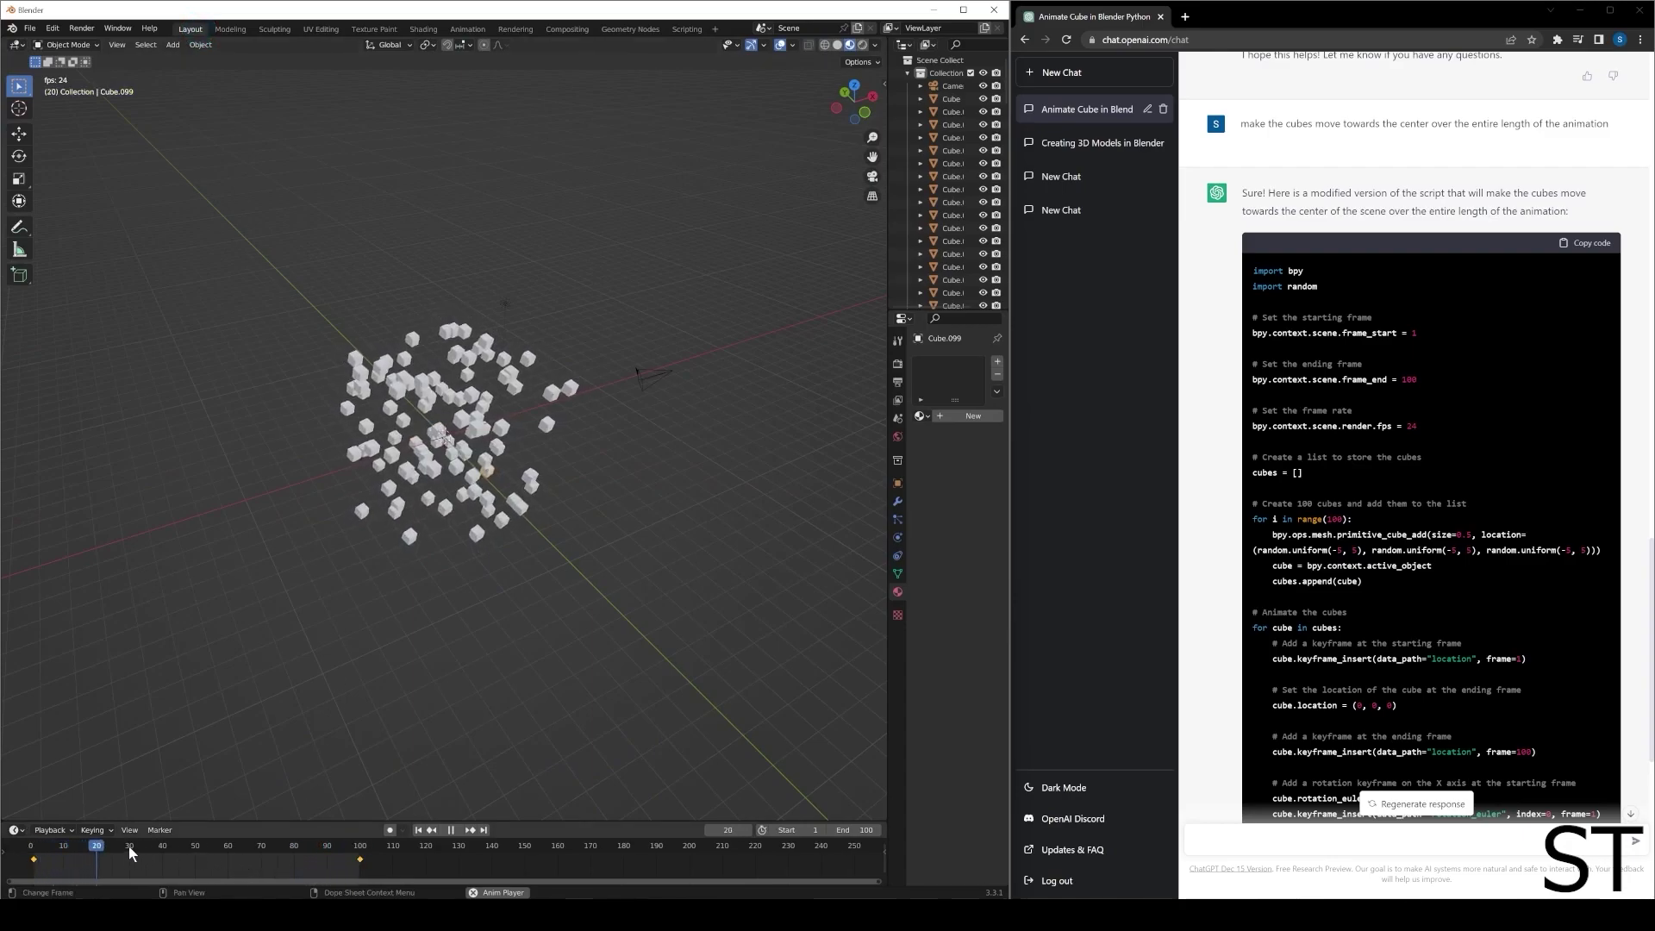
- Shift the movement keyframes on the timeline and scrub to preview cubes converging near frame 87
mouse_move(129, 848)
mouse_down()
mouse_move(256, 852)
mouse_move(95, 851)
mouse_move(246, 854)
mouse_up()
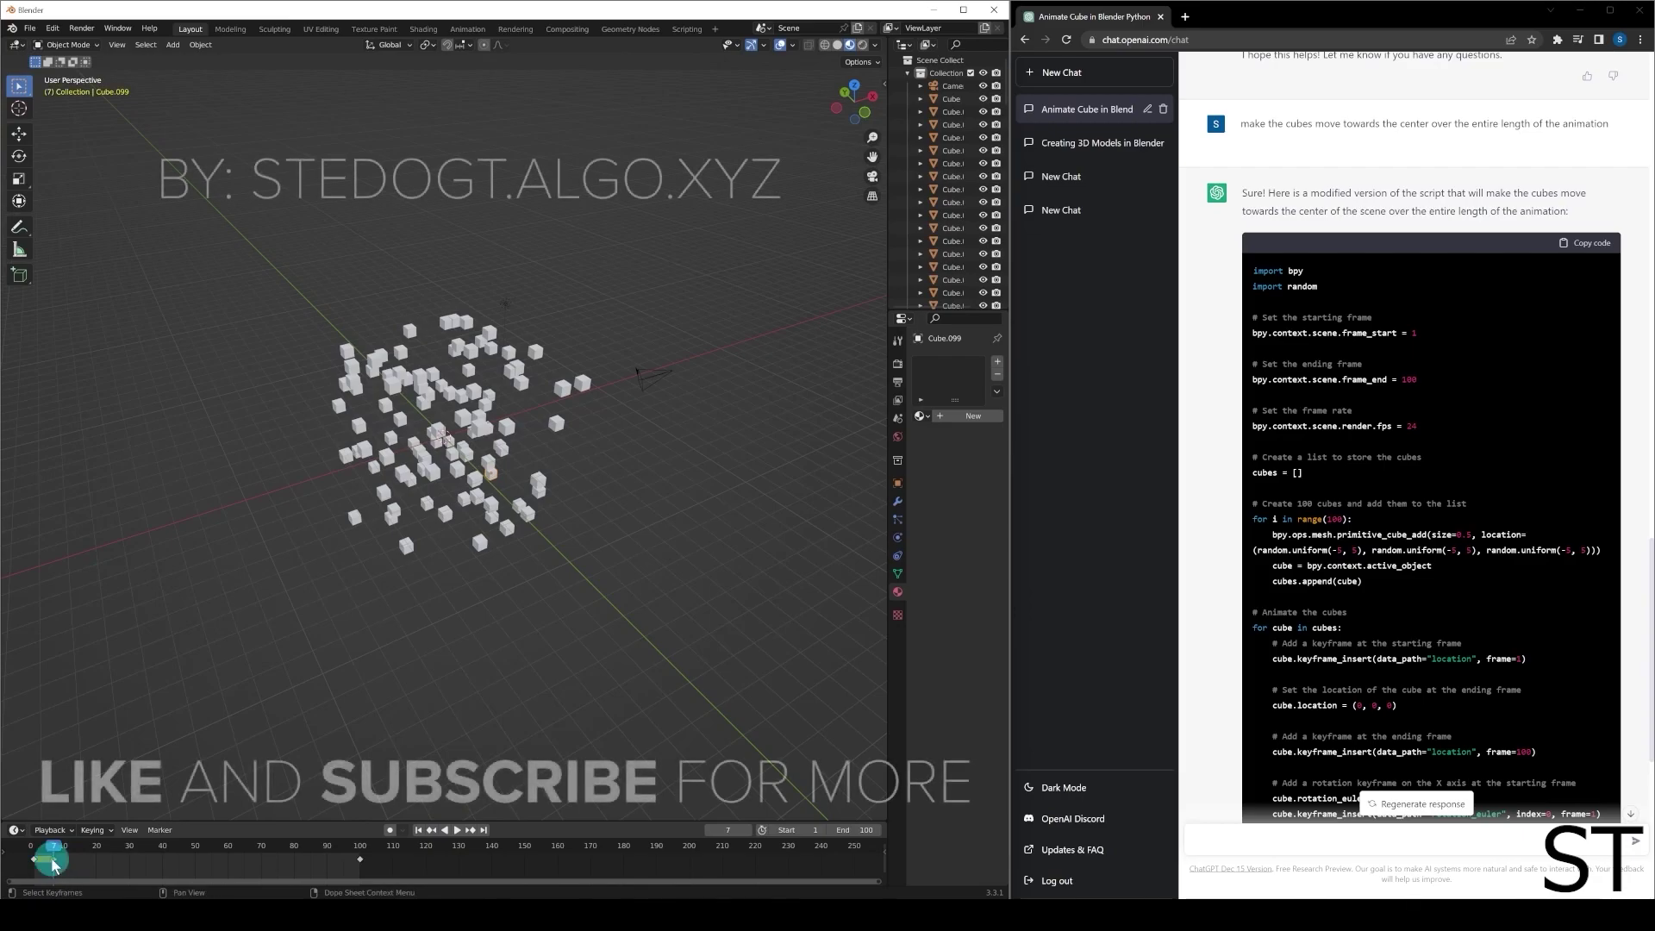
drag(34, 859, 487, 860)
click(488, 861)
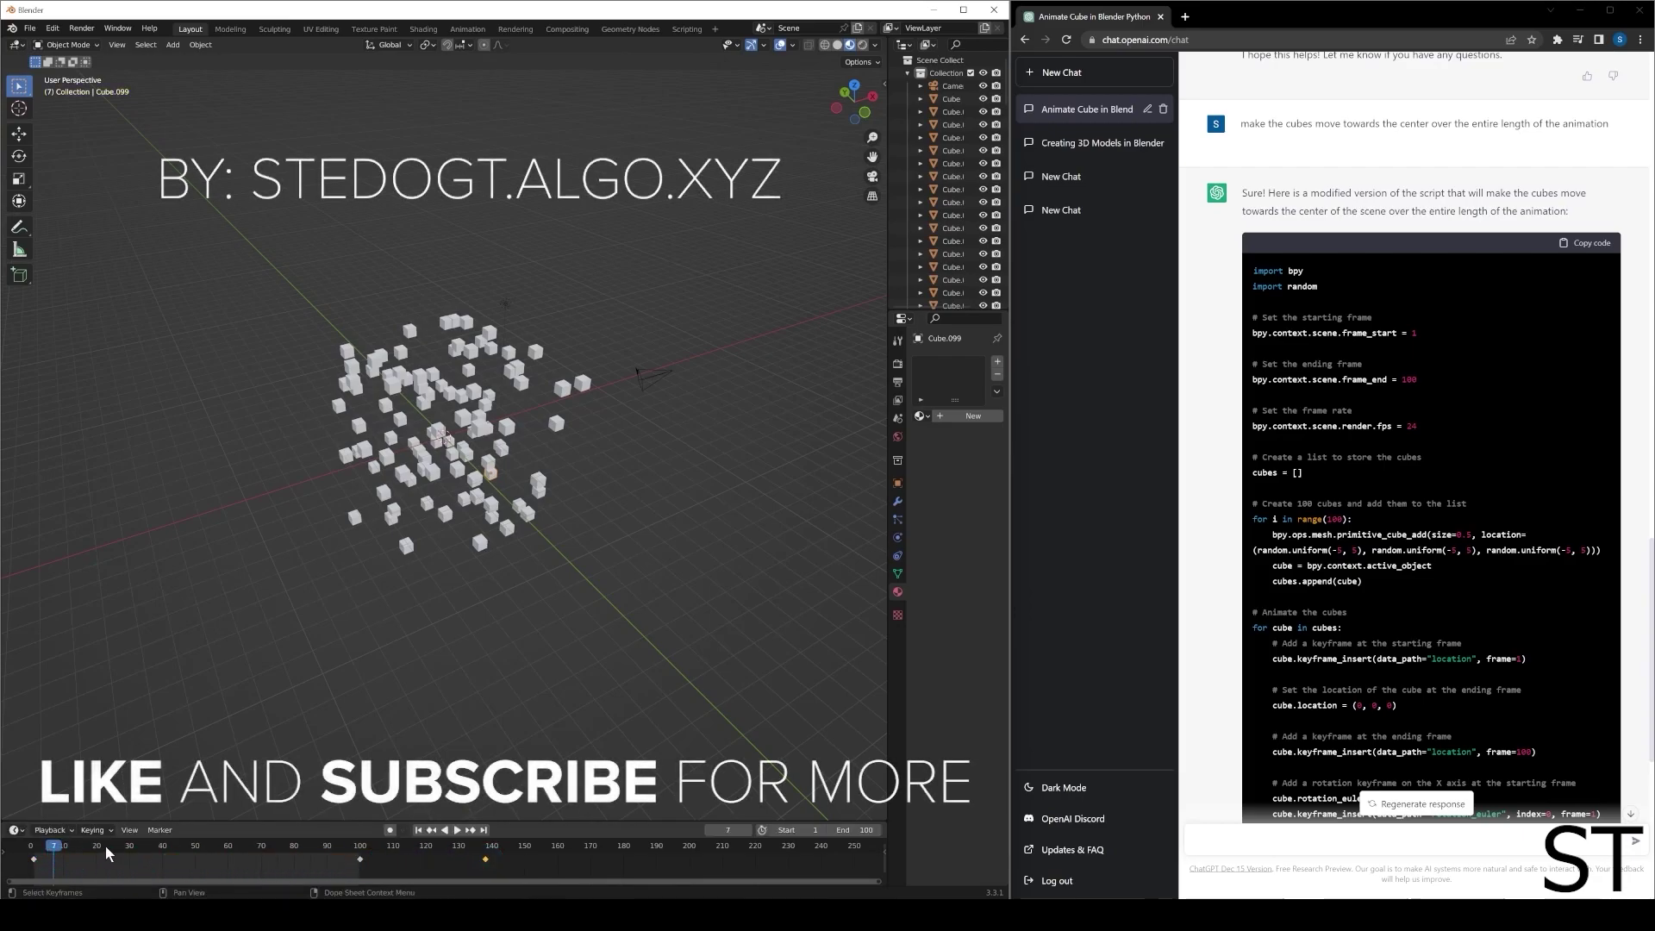
drag(111, 845, 280, 850)
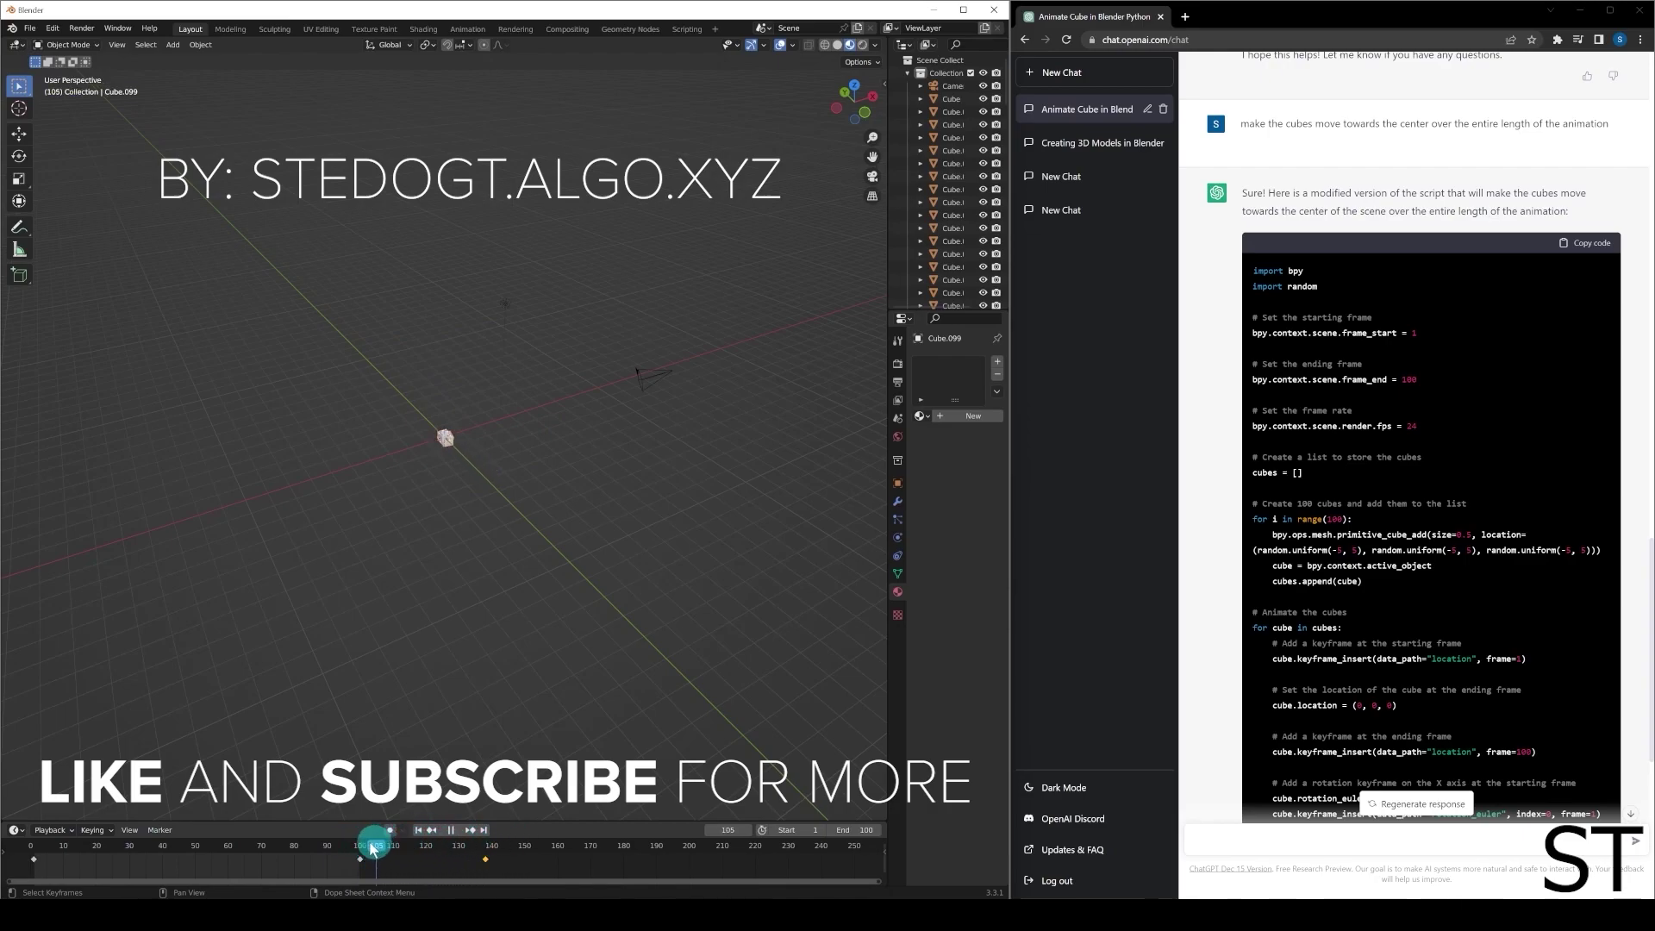
drag(237, 858, 80, 862)
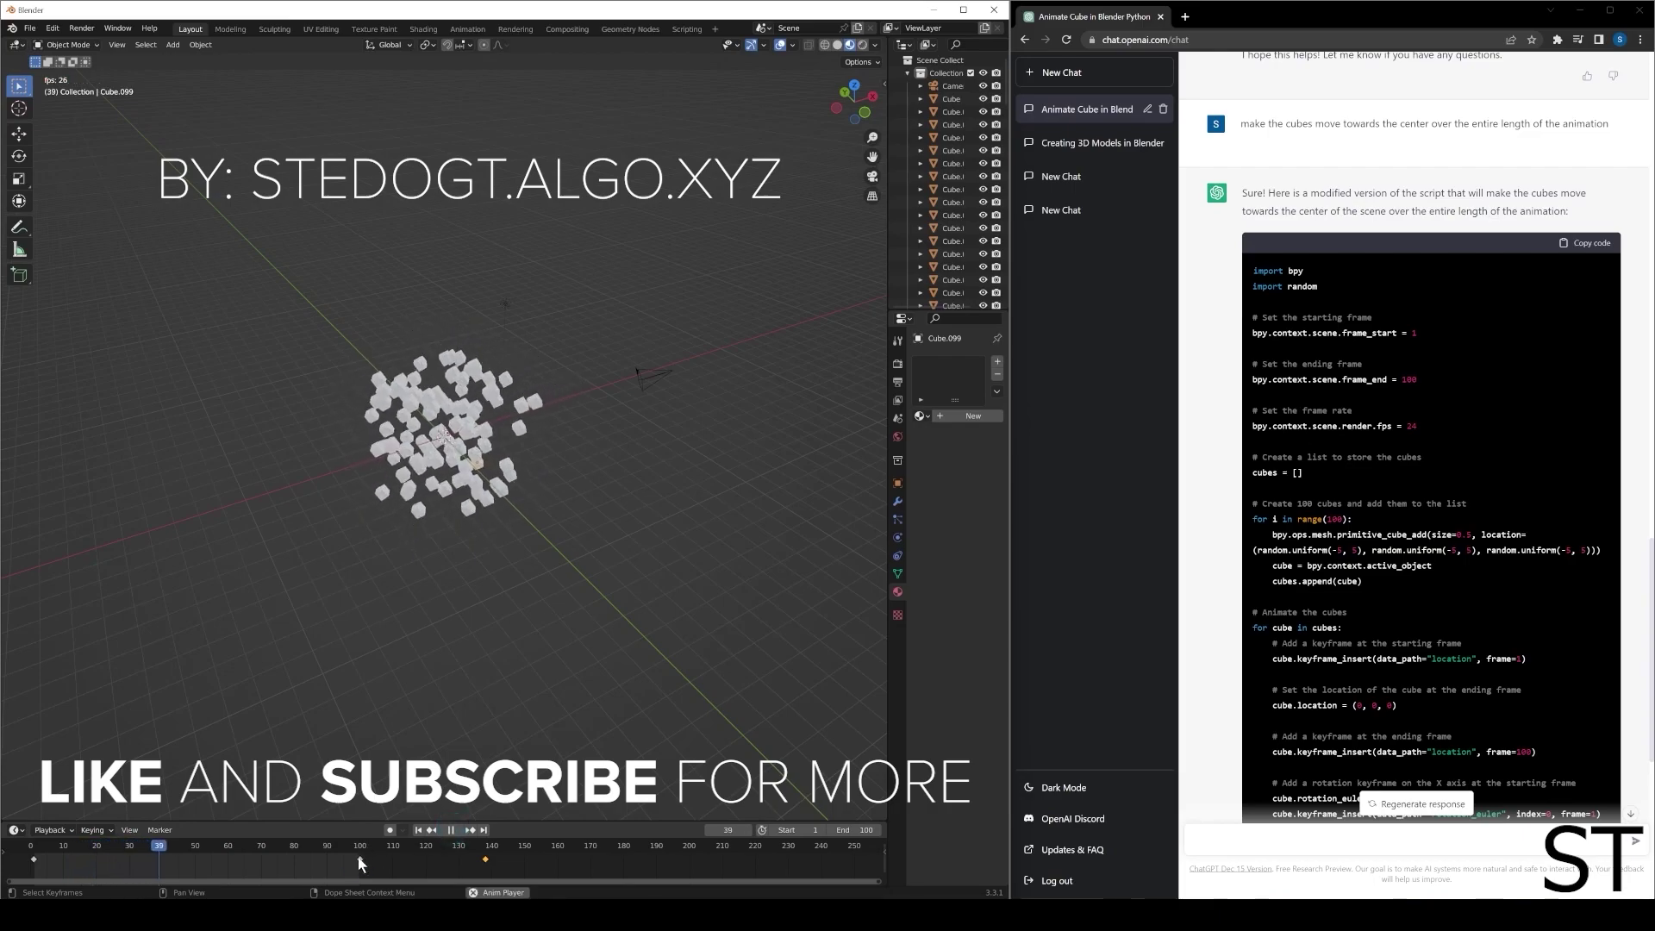
drag(359, 859, 287, 862)
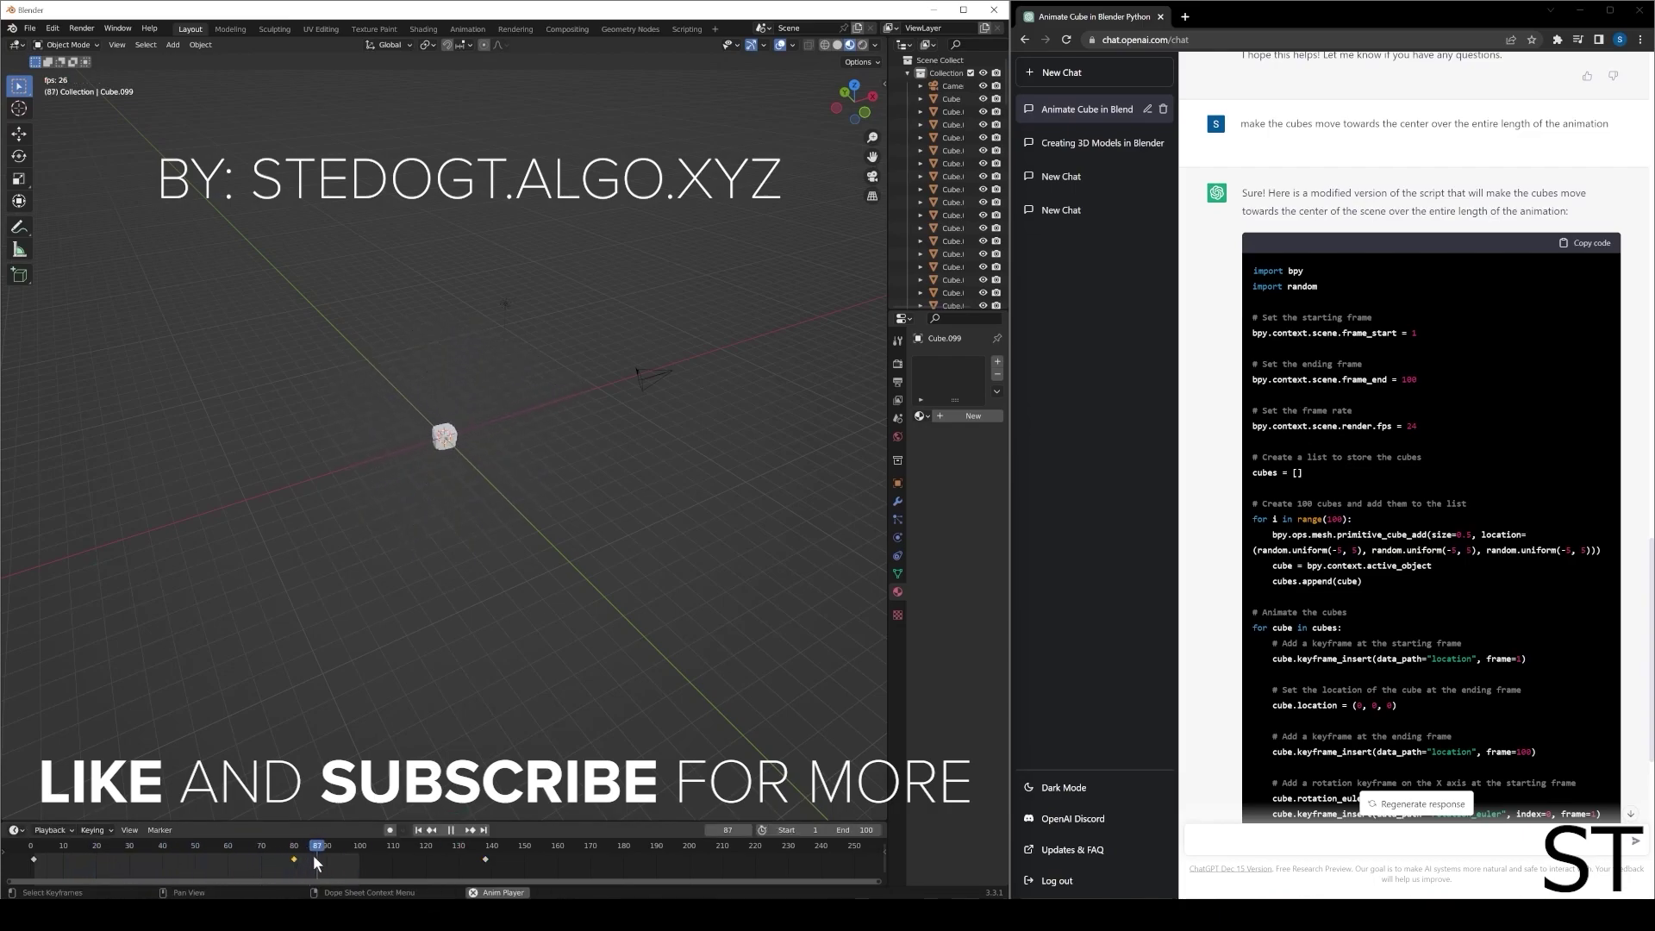